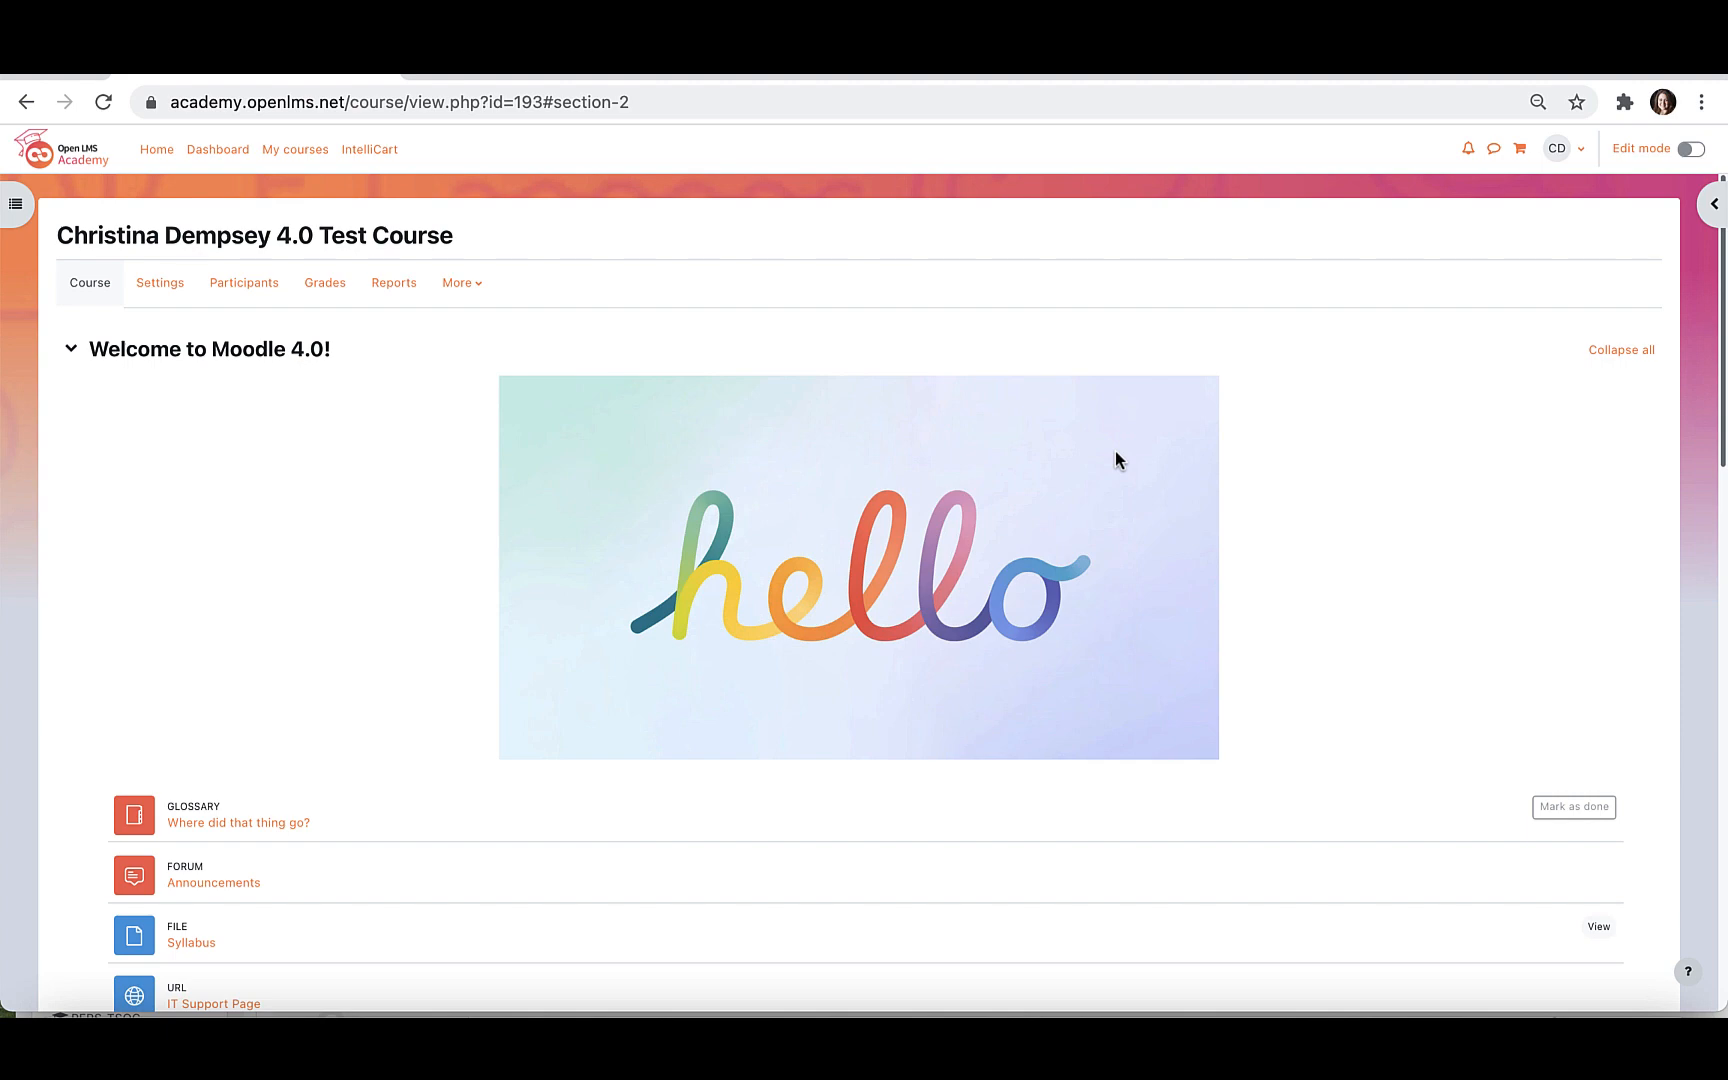
scroll(755, 733, "down", 10)
scroll(755, 741, "down", 5)
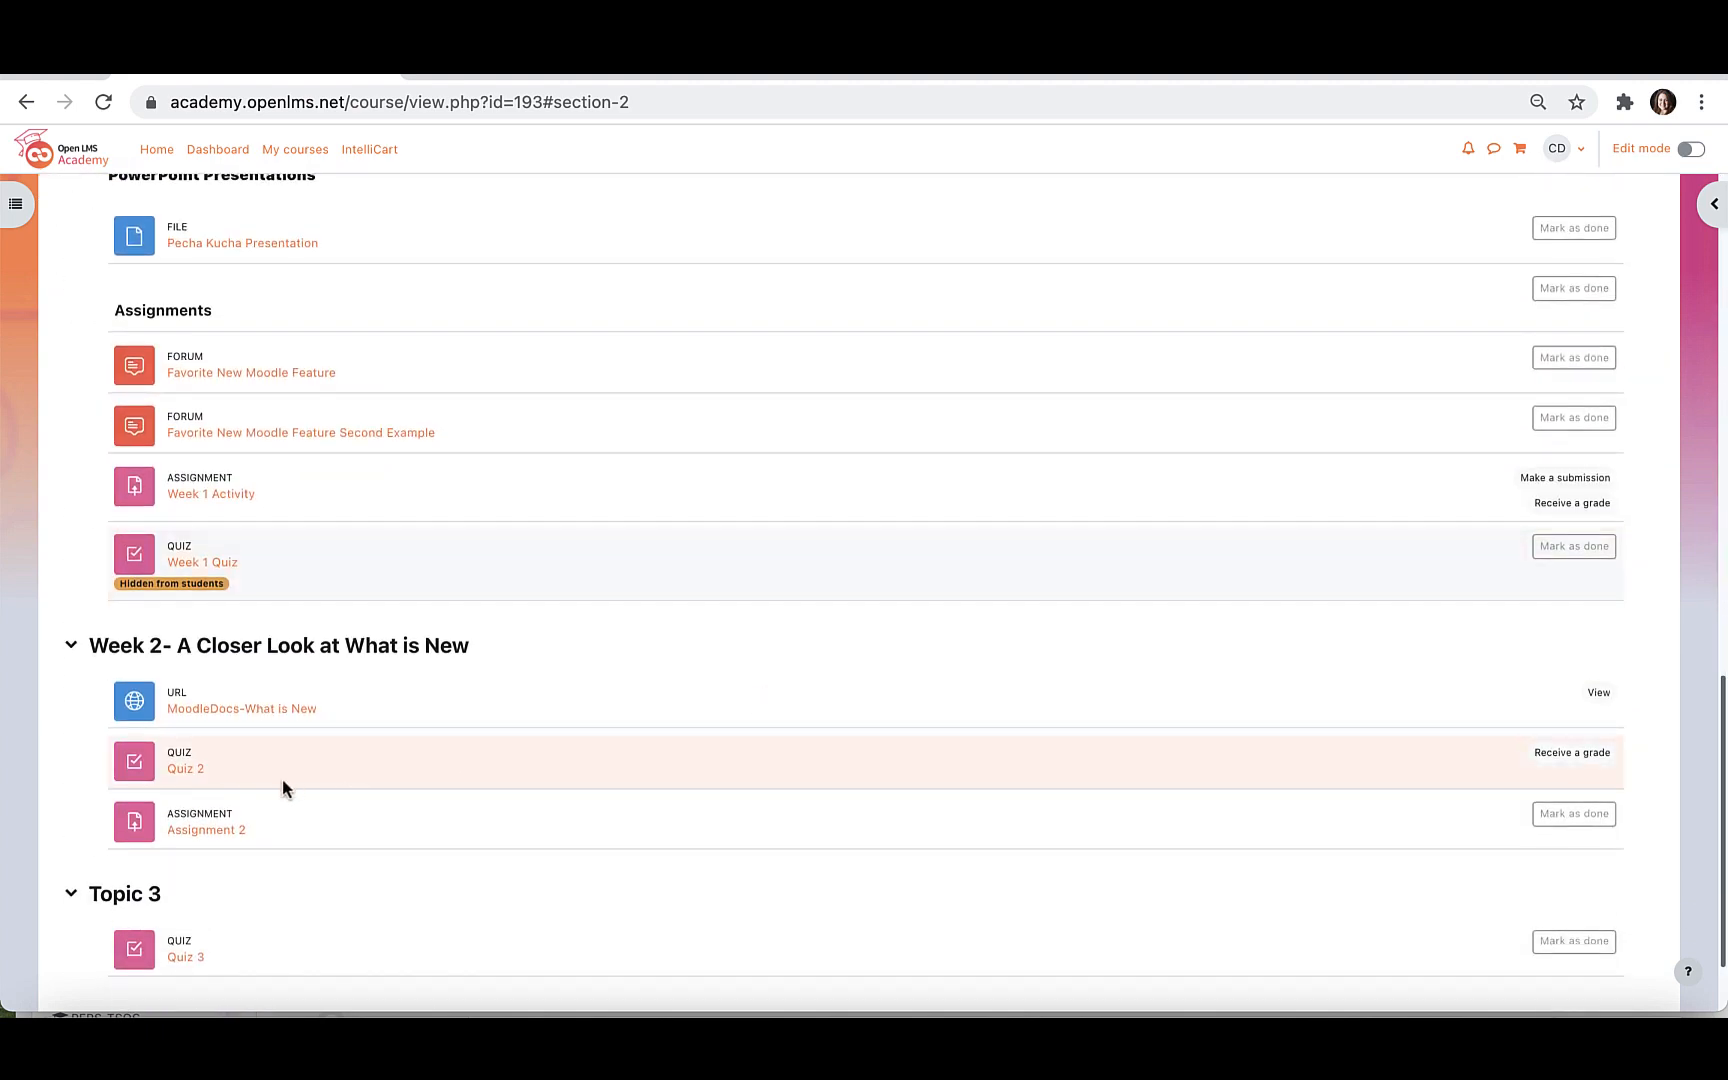
scroll(282, 788, "up", 10)
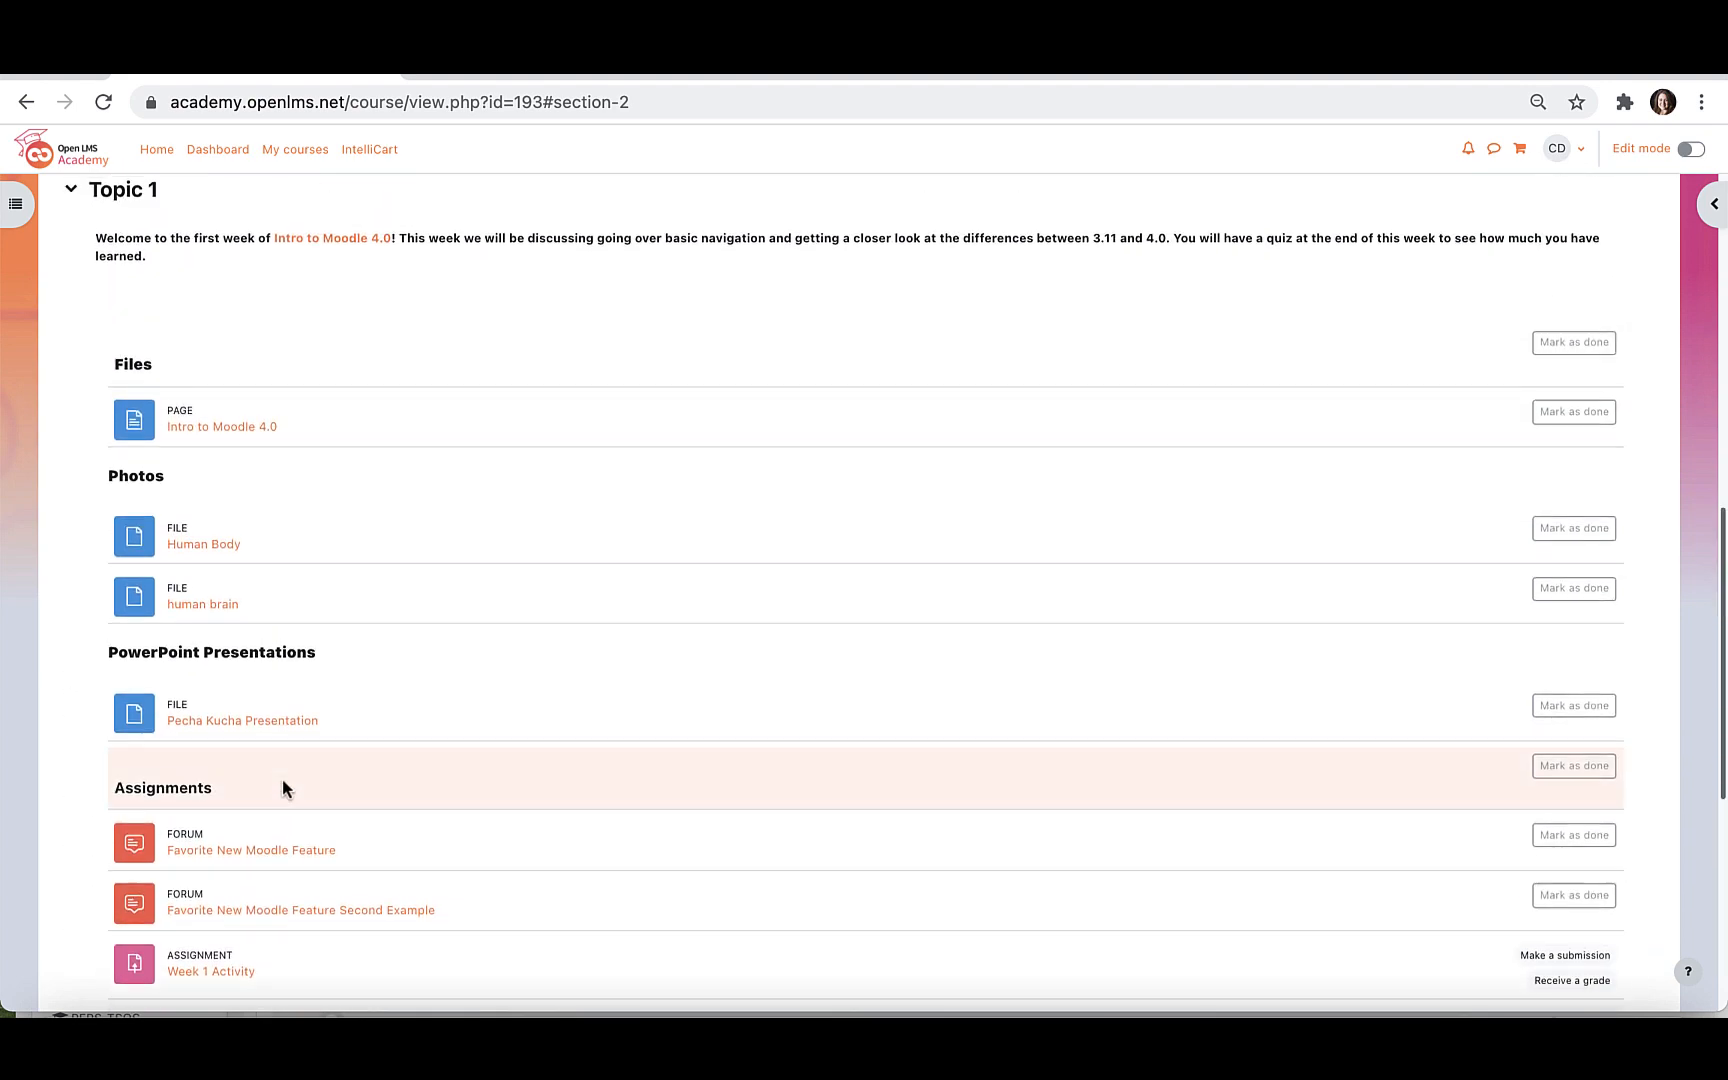
scroll(282, 780, "up", 5)
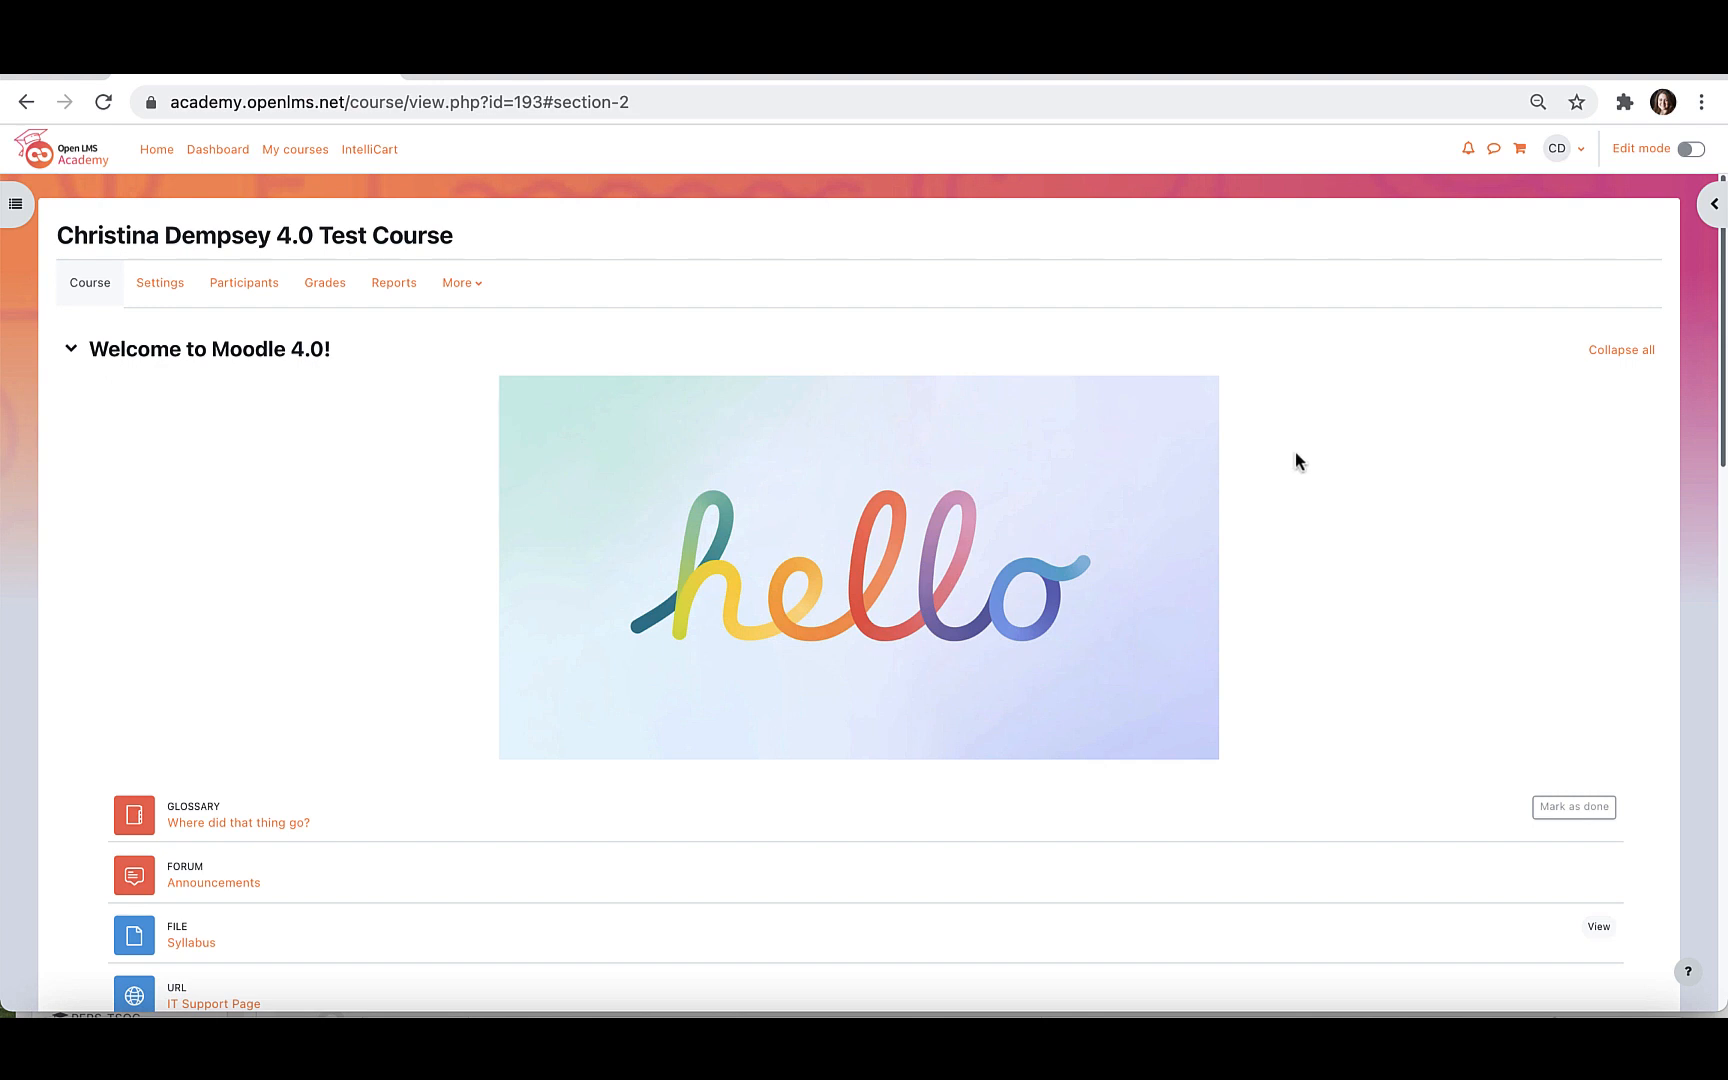
Open the course's question bank and switch it to the question categories.
left_click(484, 288)
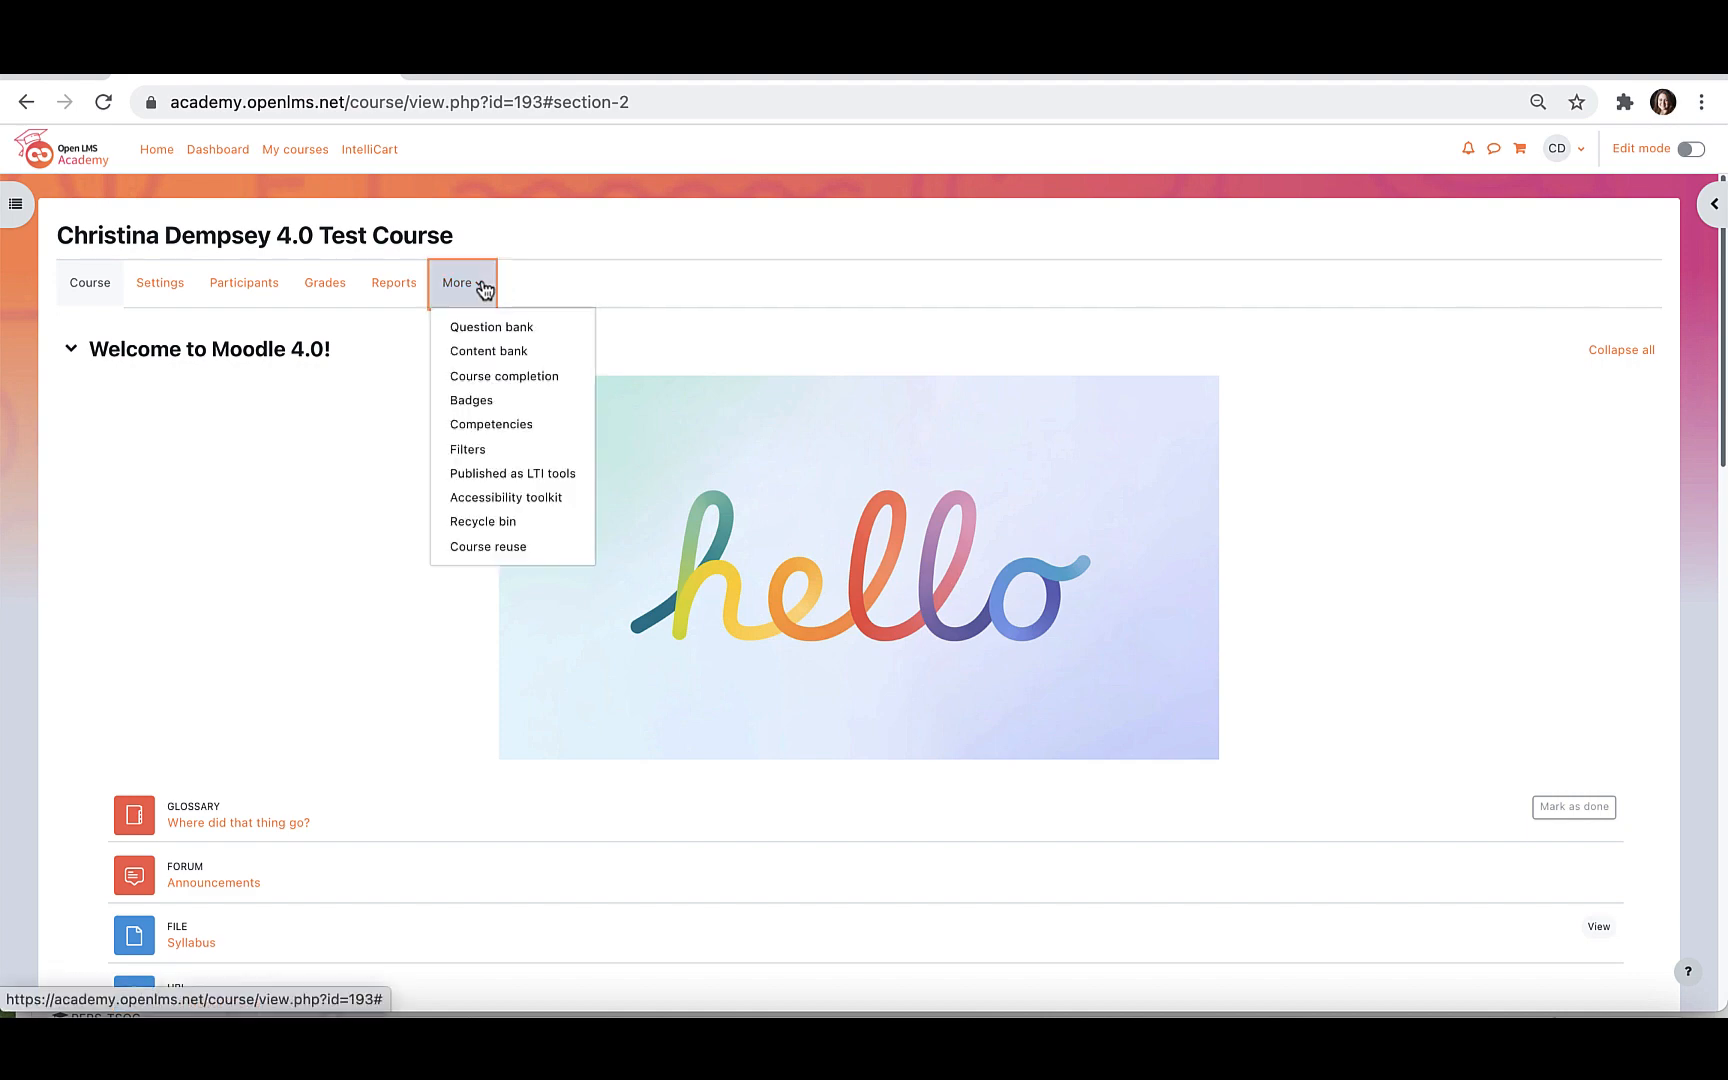
left_click(478, 328)
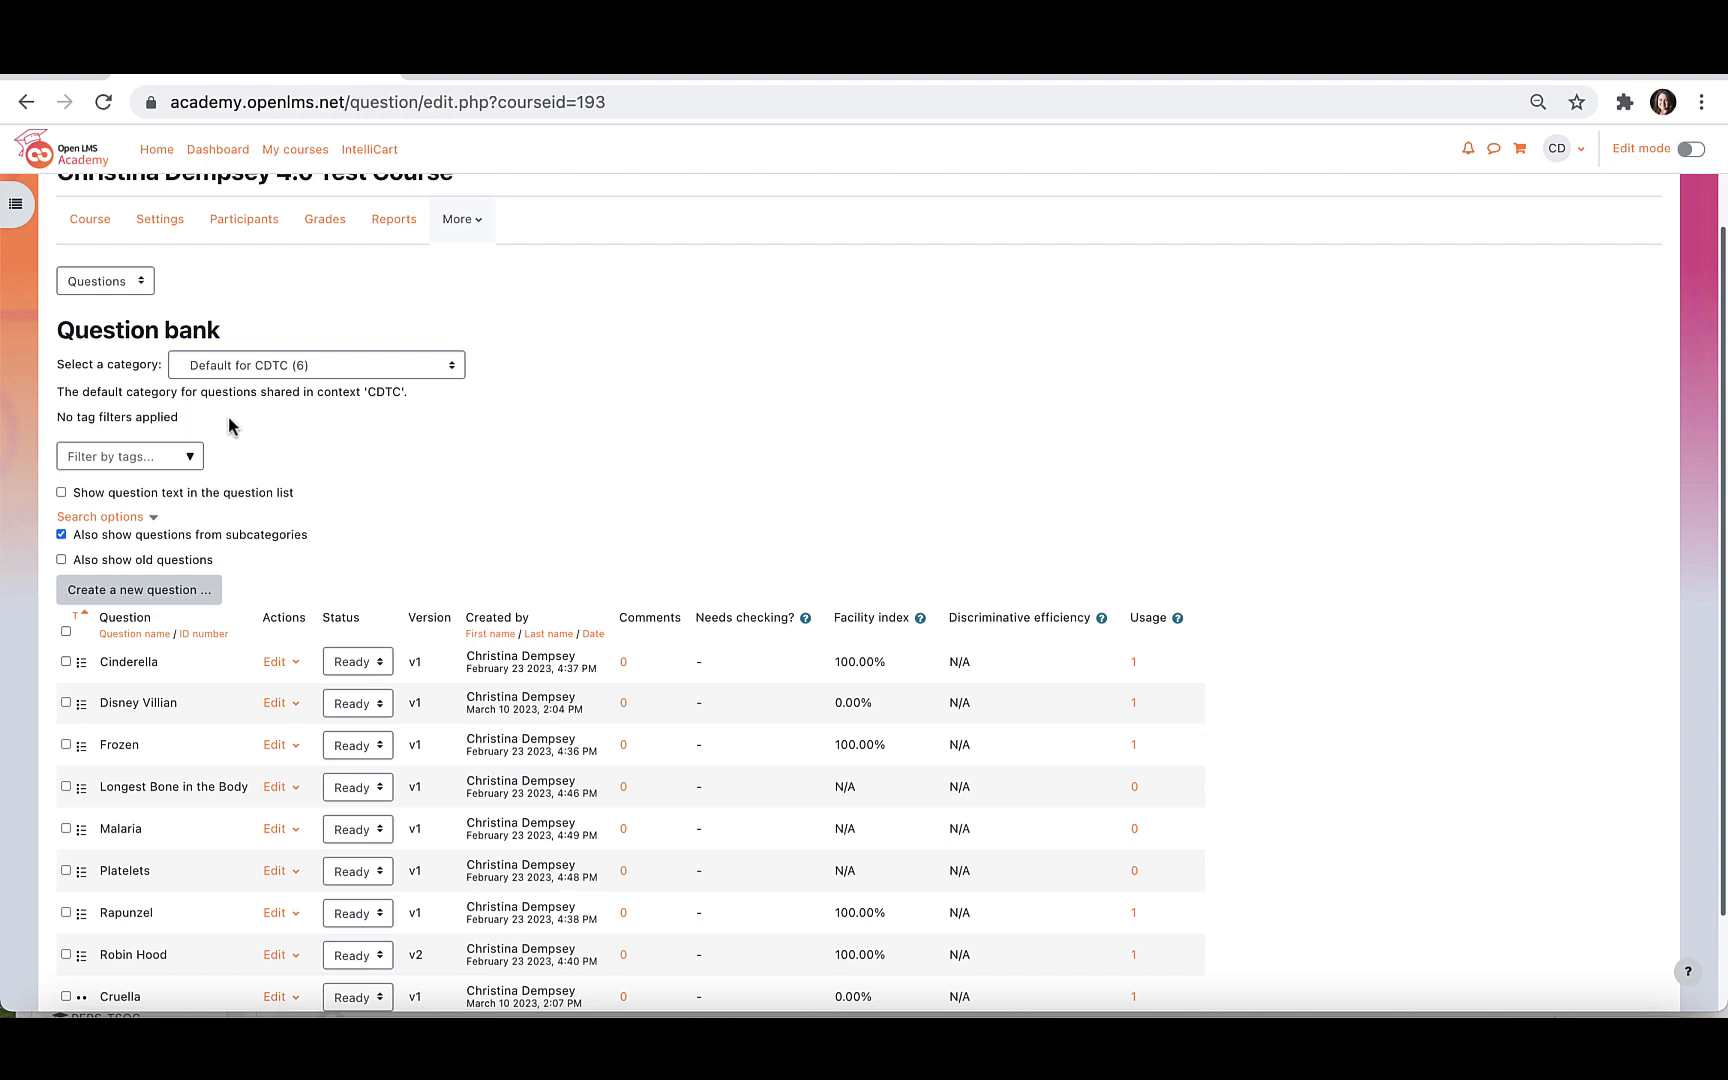
left_click(104, 291)
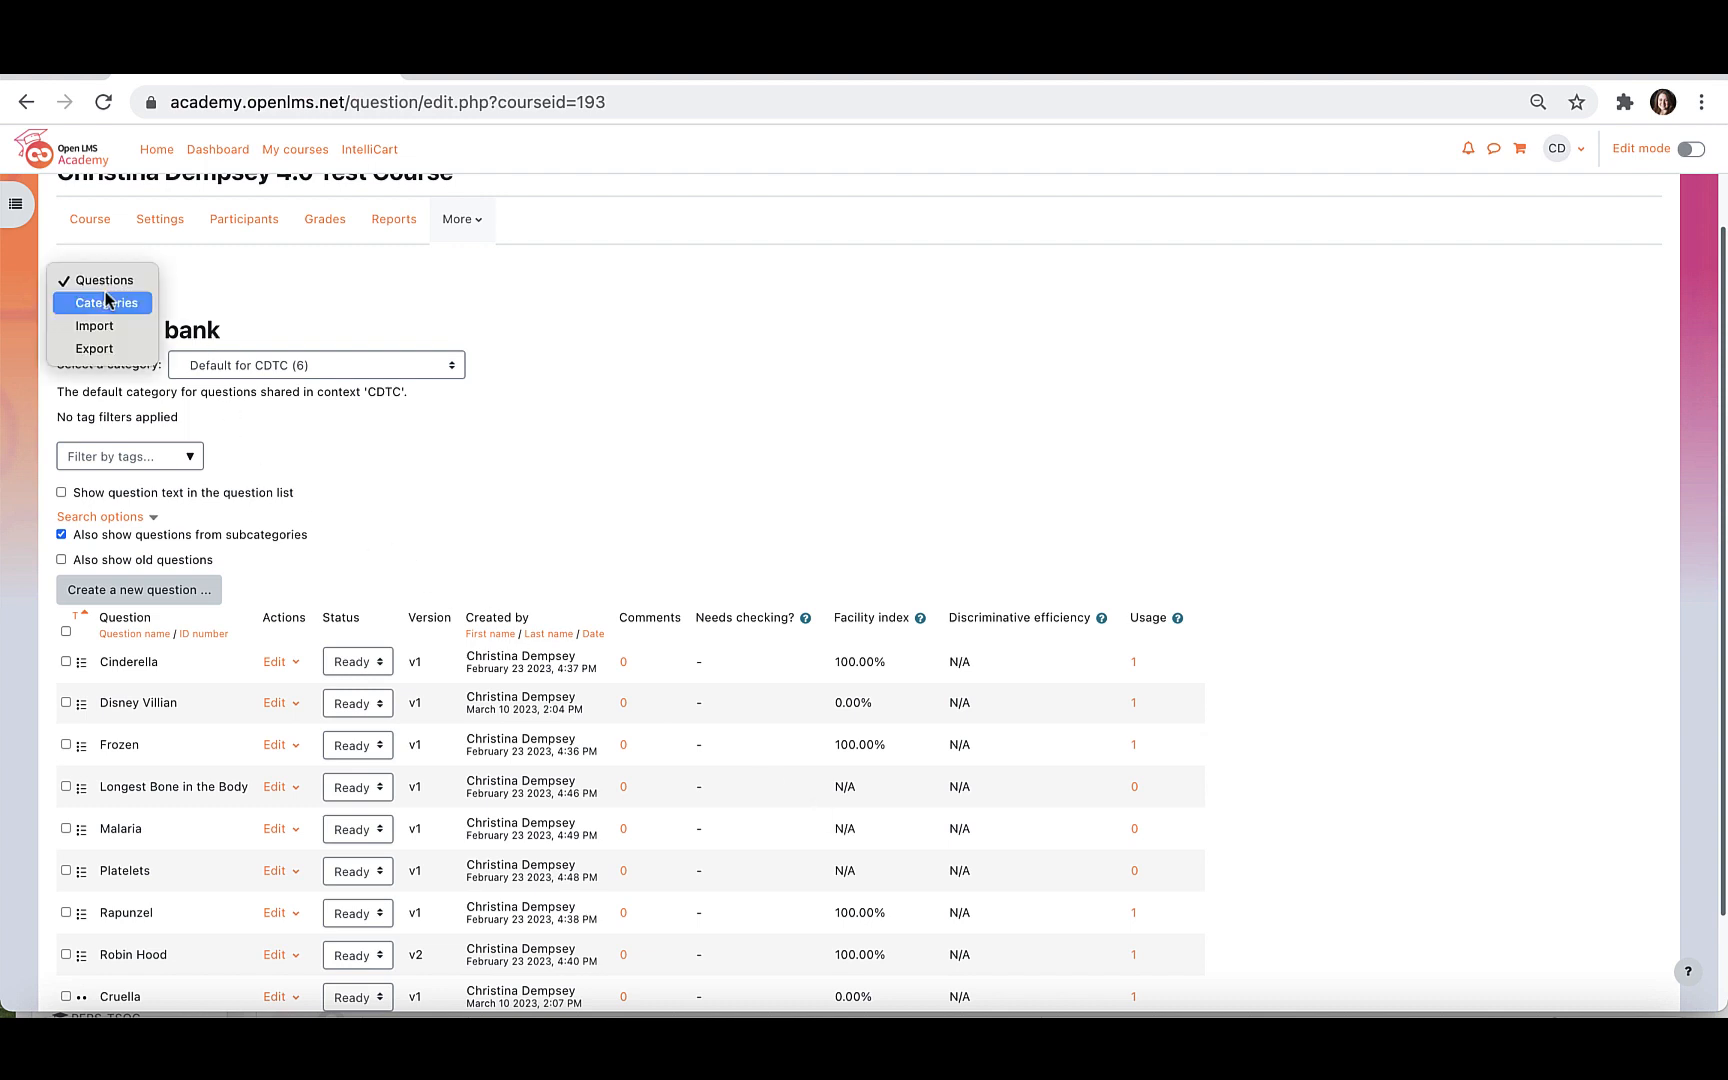
left_click(107, 302)
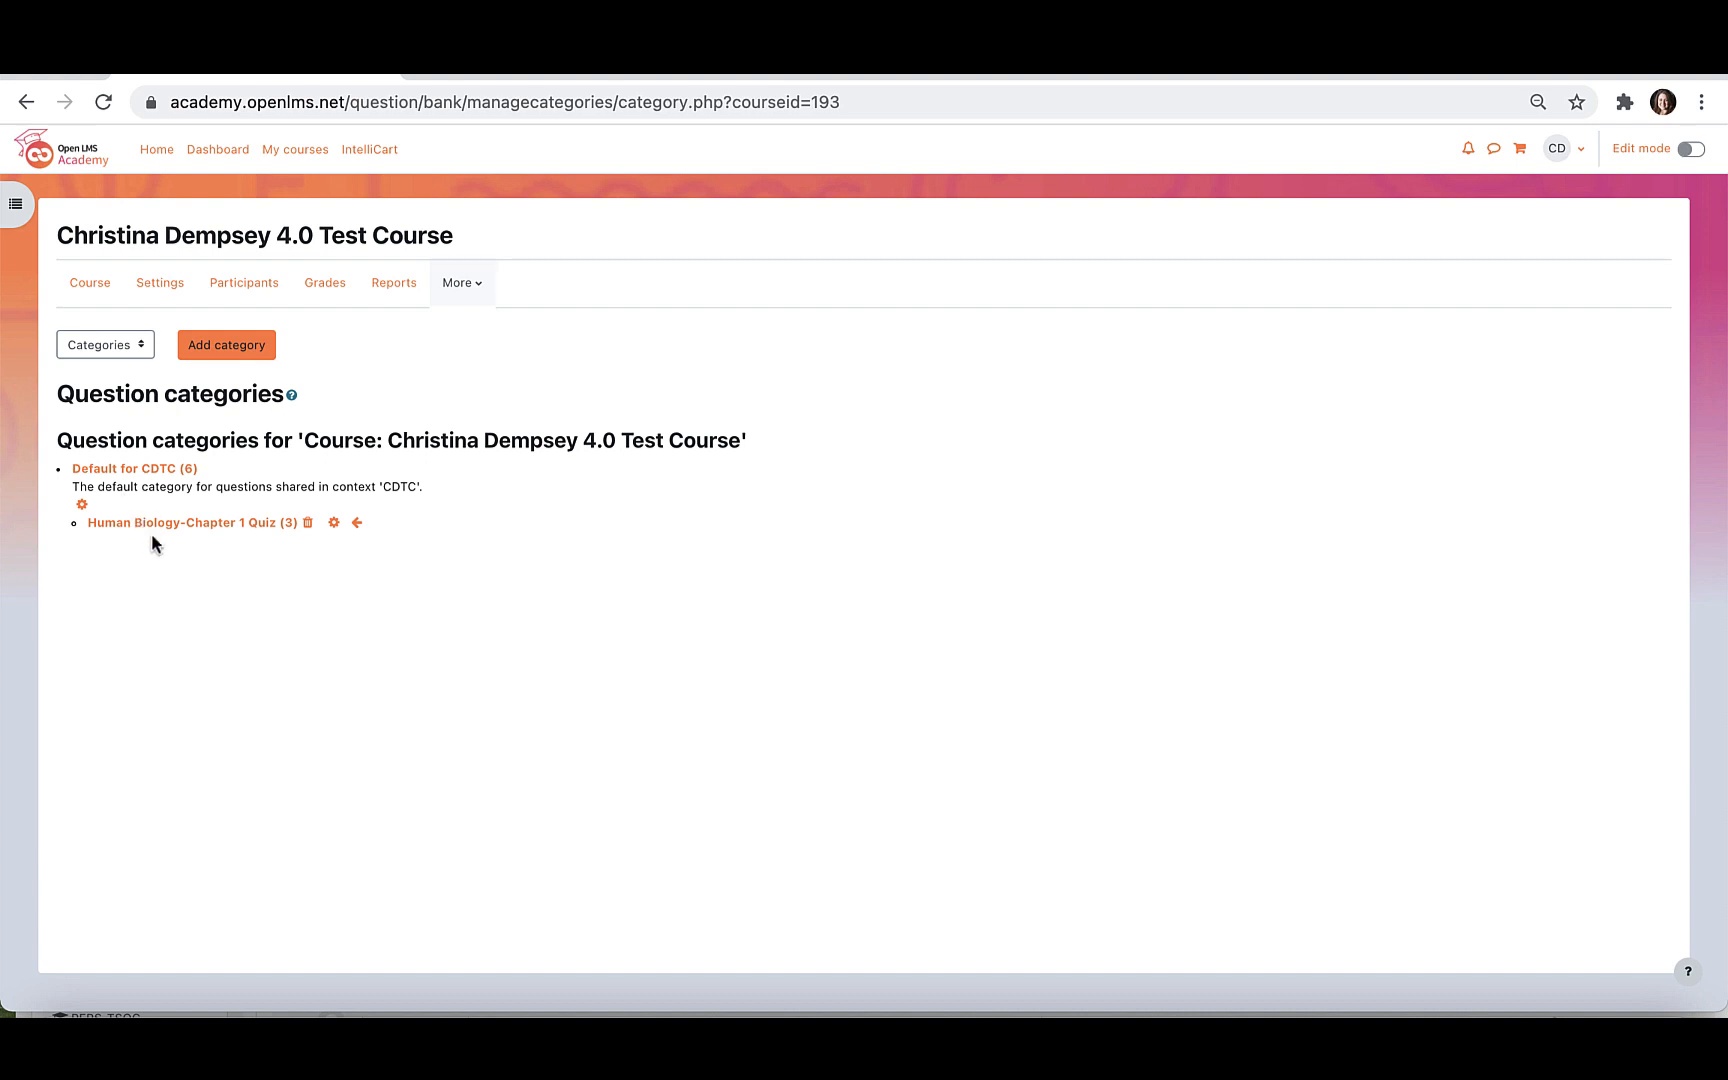
Add a question category named "Disney Trivia" under the course's default category.
left_click(250, 350)
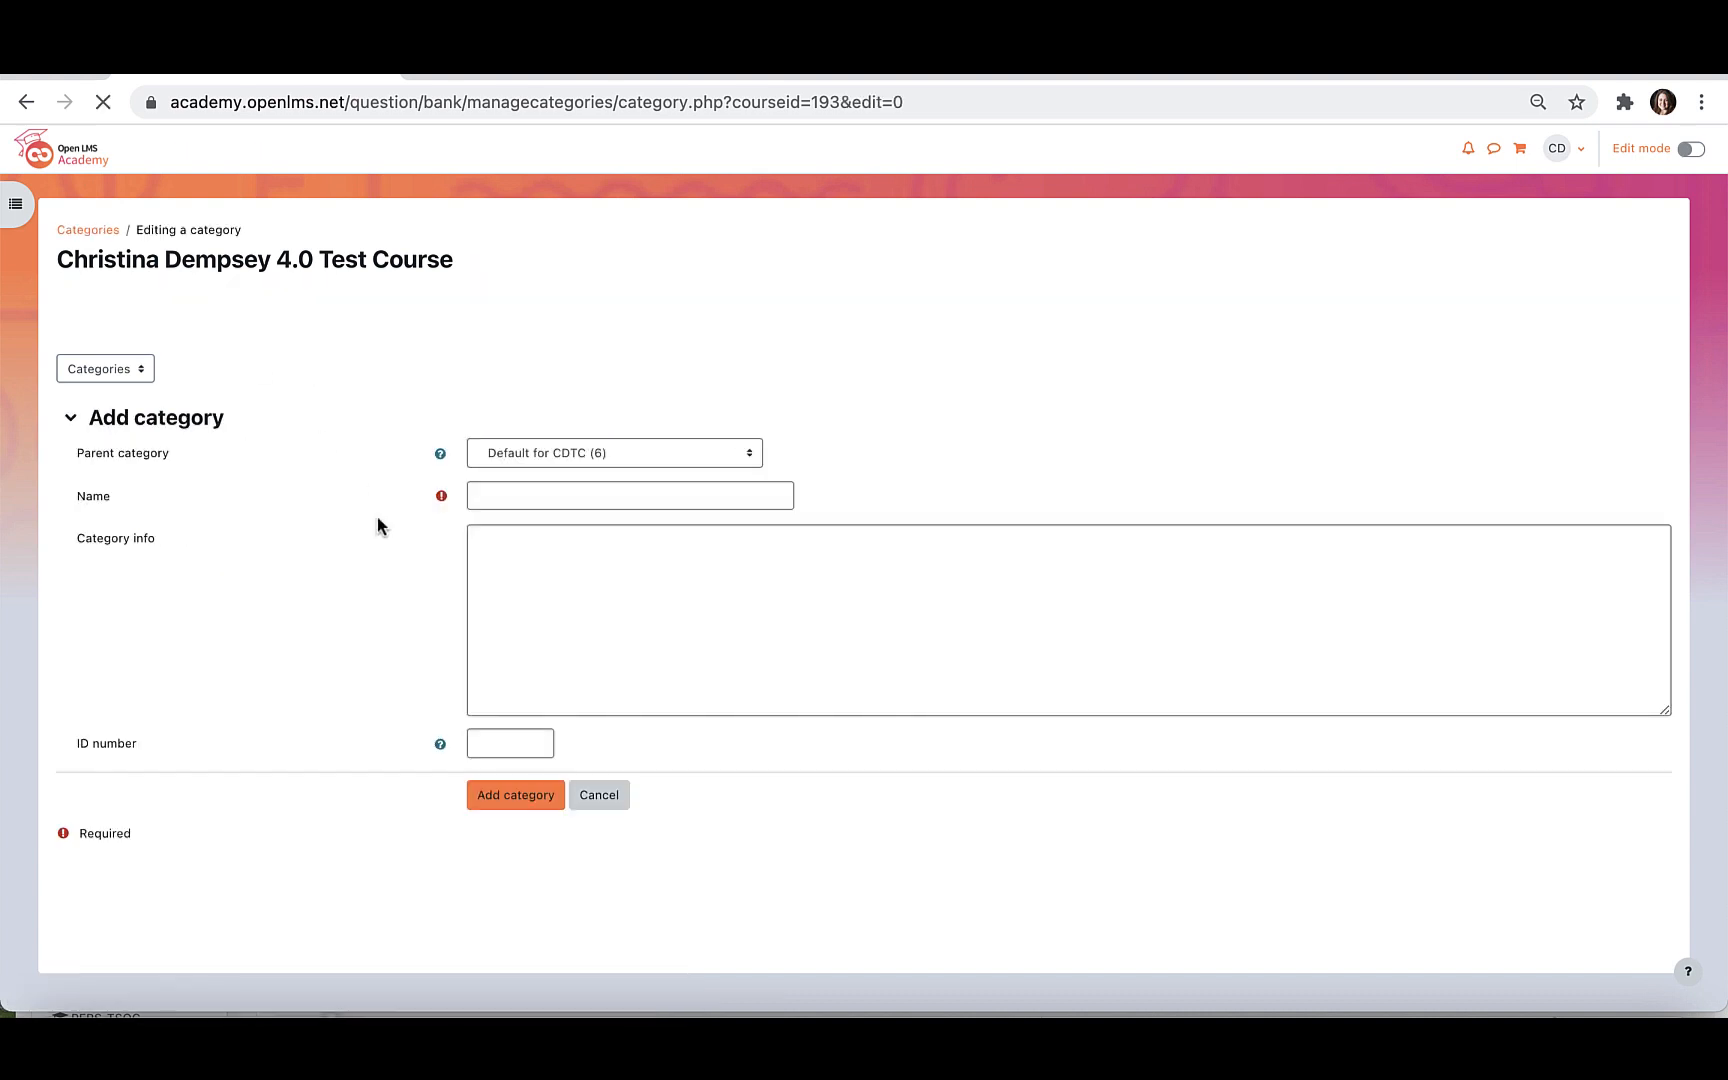
left_click(564, 497)
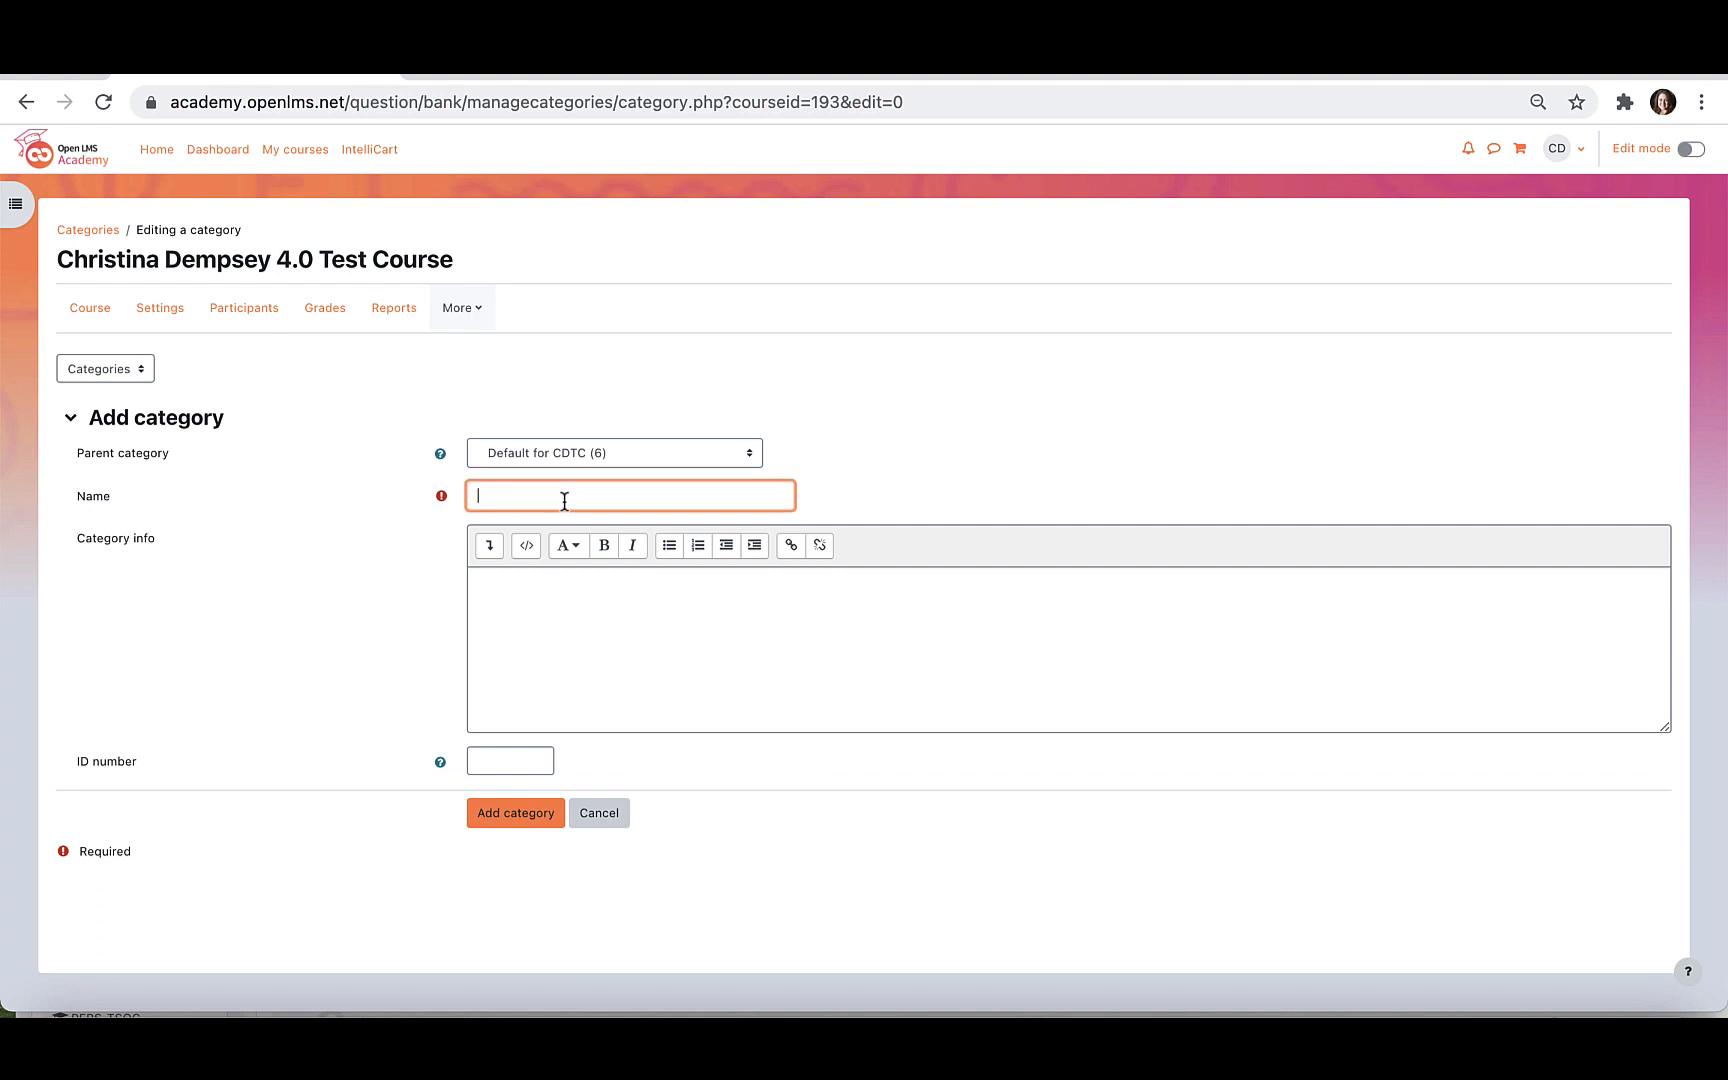
type("Disney Trivia")
left_click(511, 811)
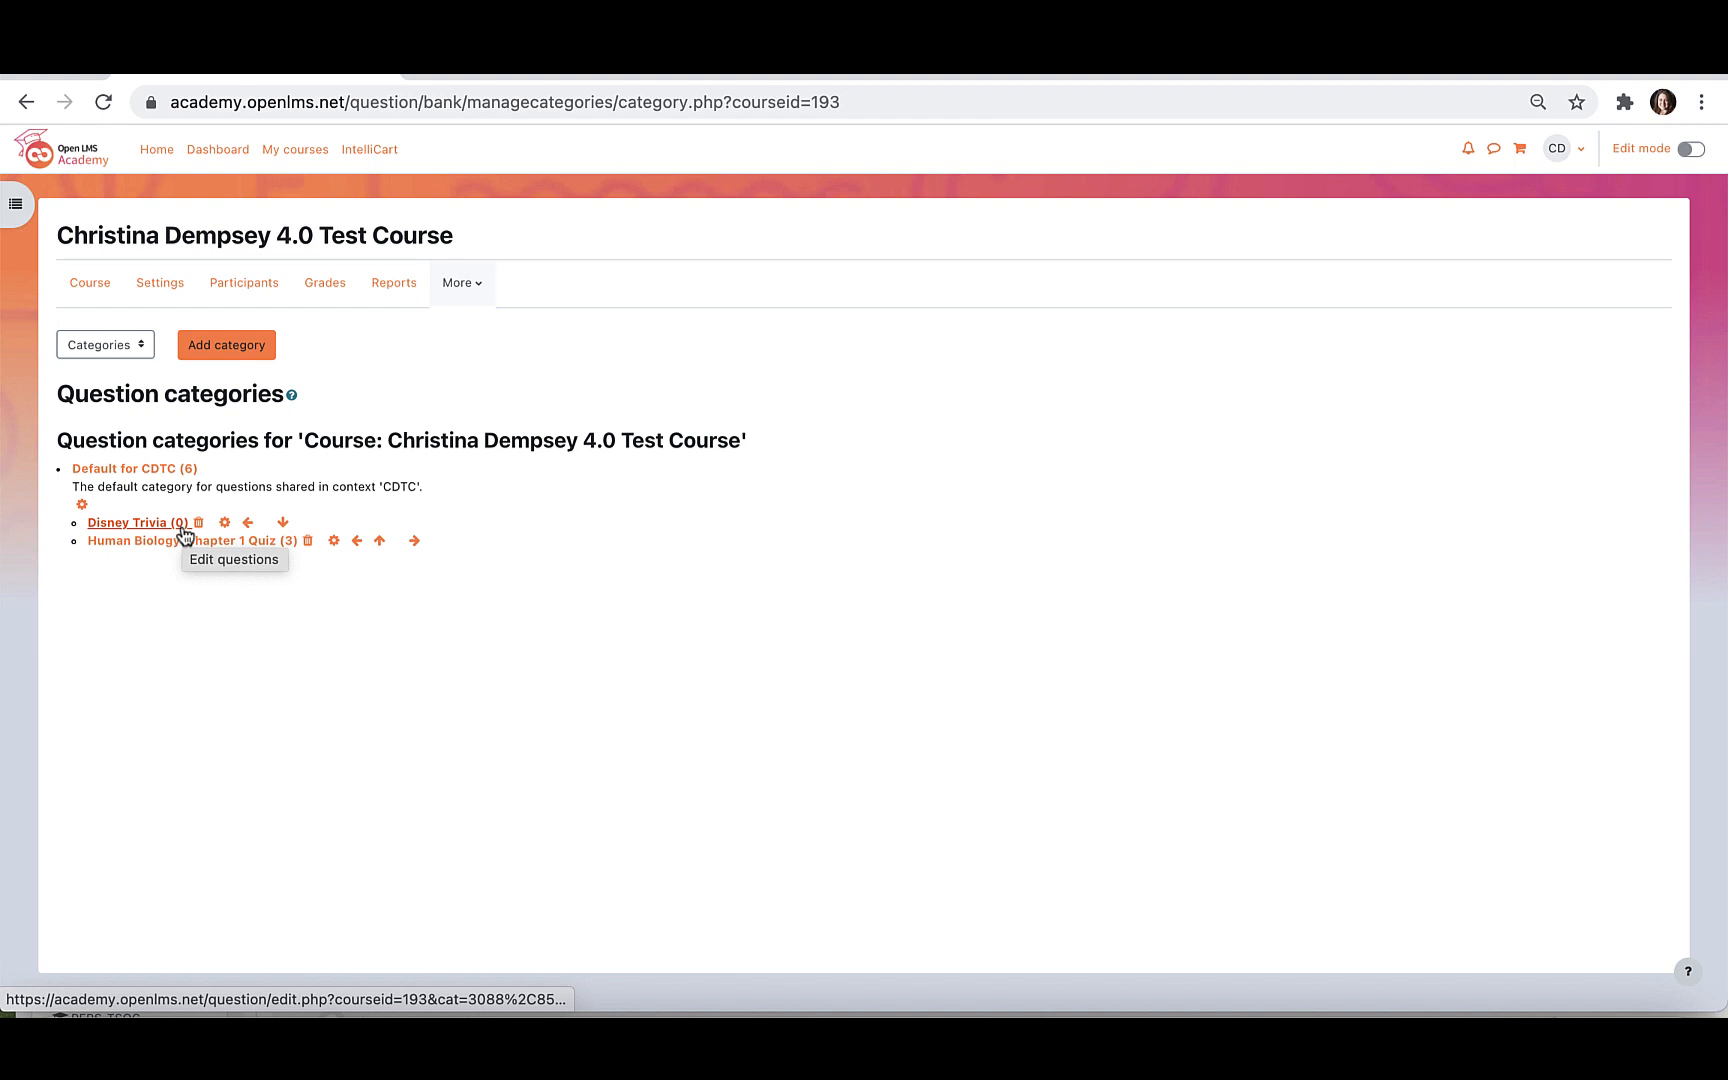
Start a new multiple choice question in the Disney Trivia category.
left_click(122, 524)
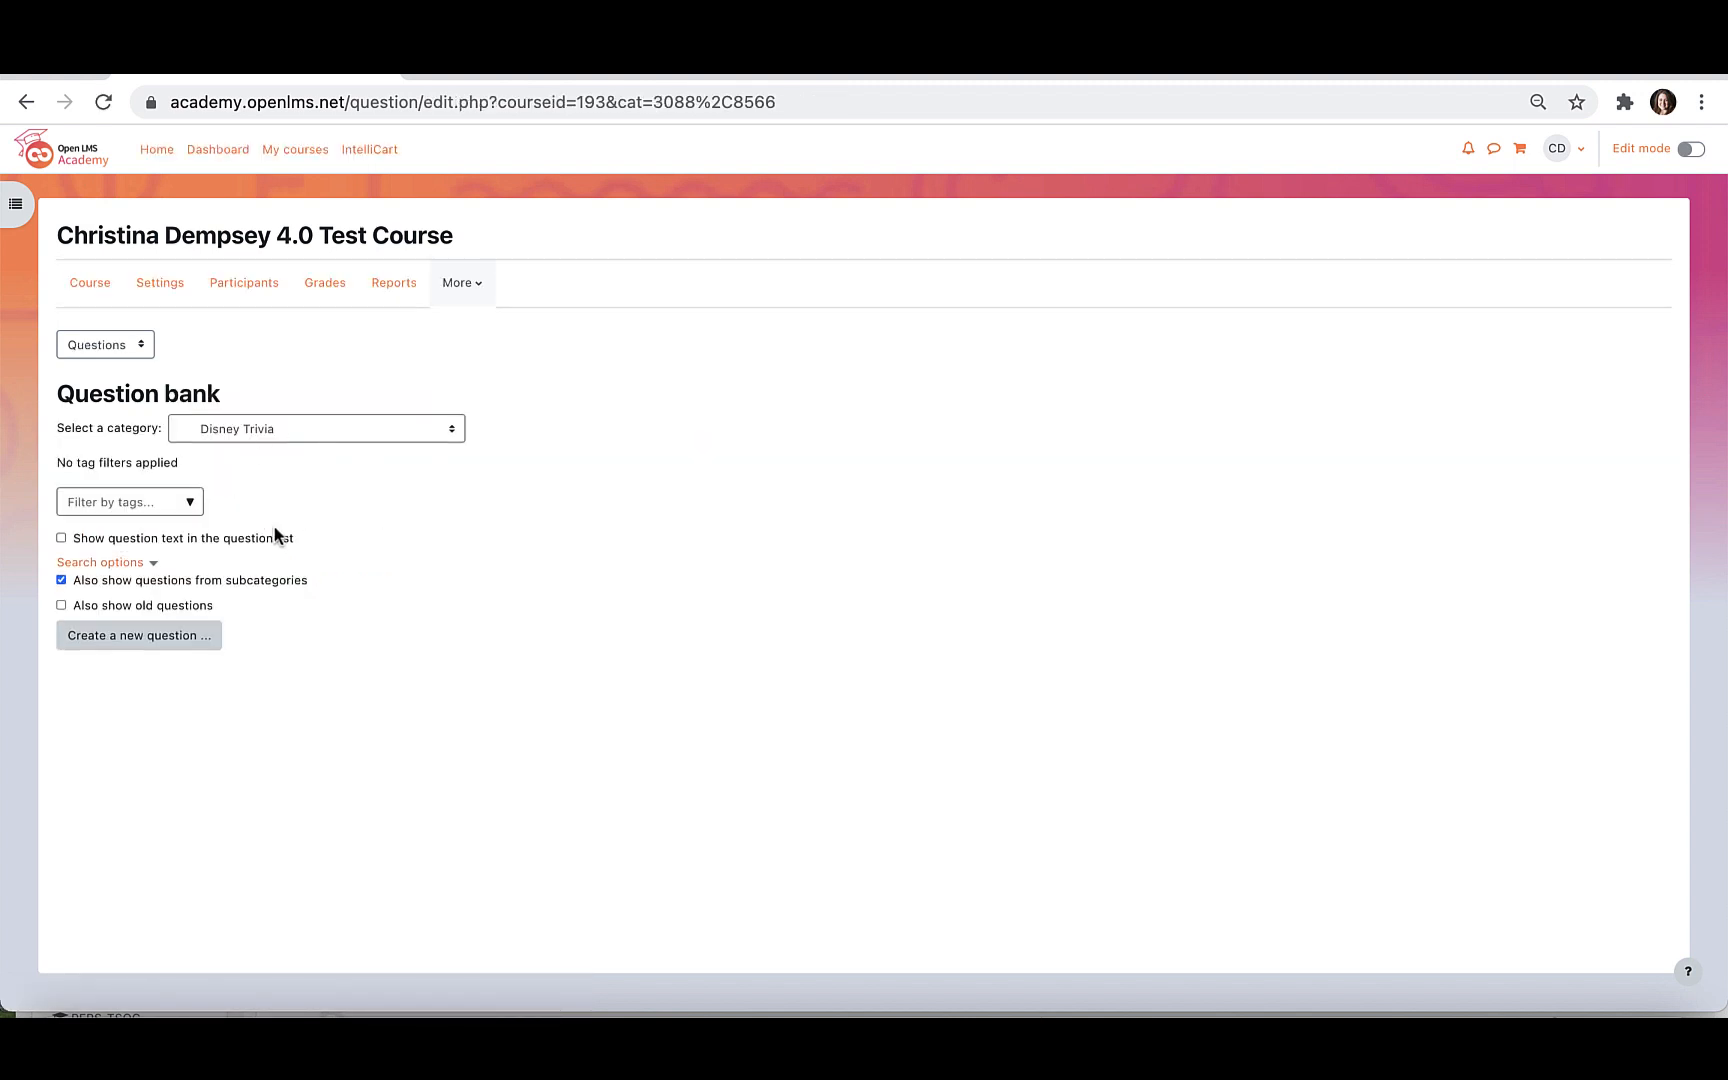
left_click(160, 648)
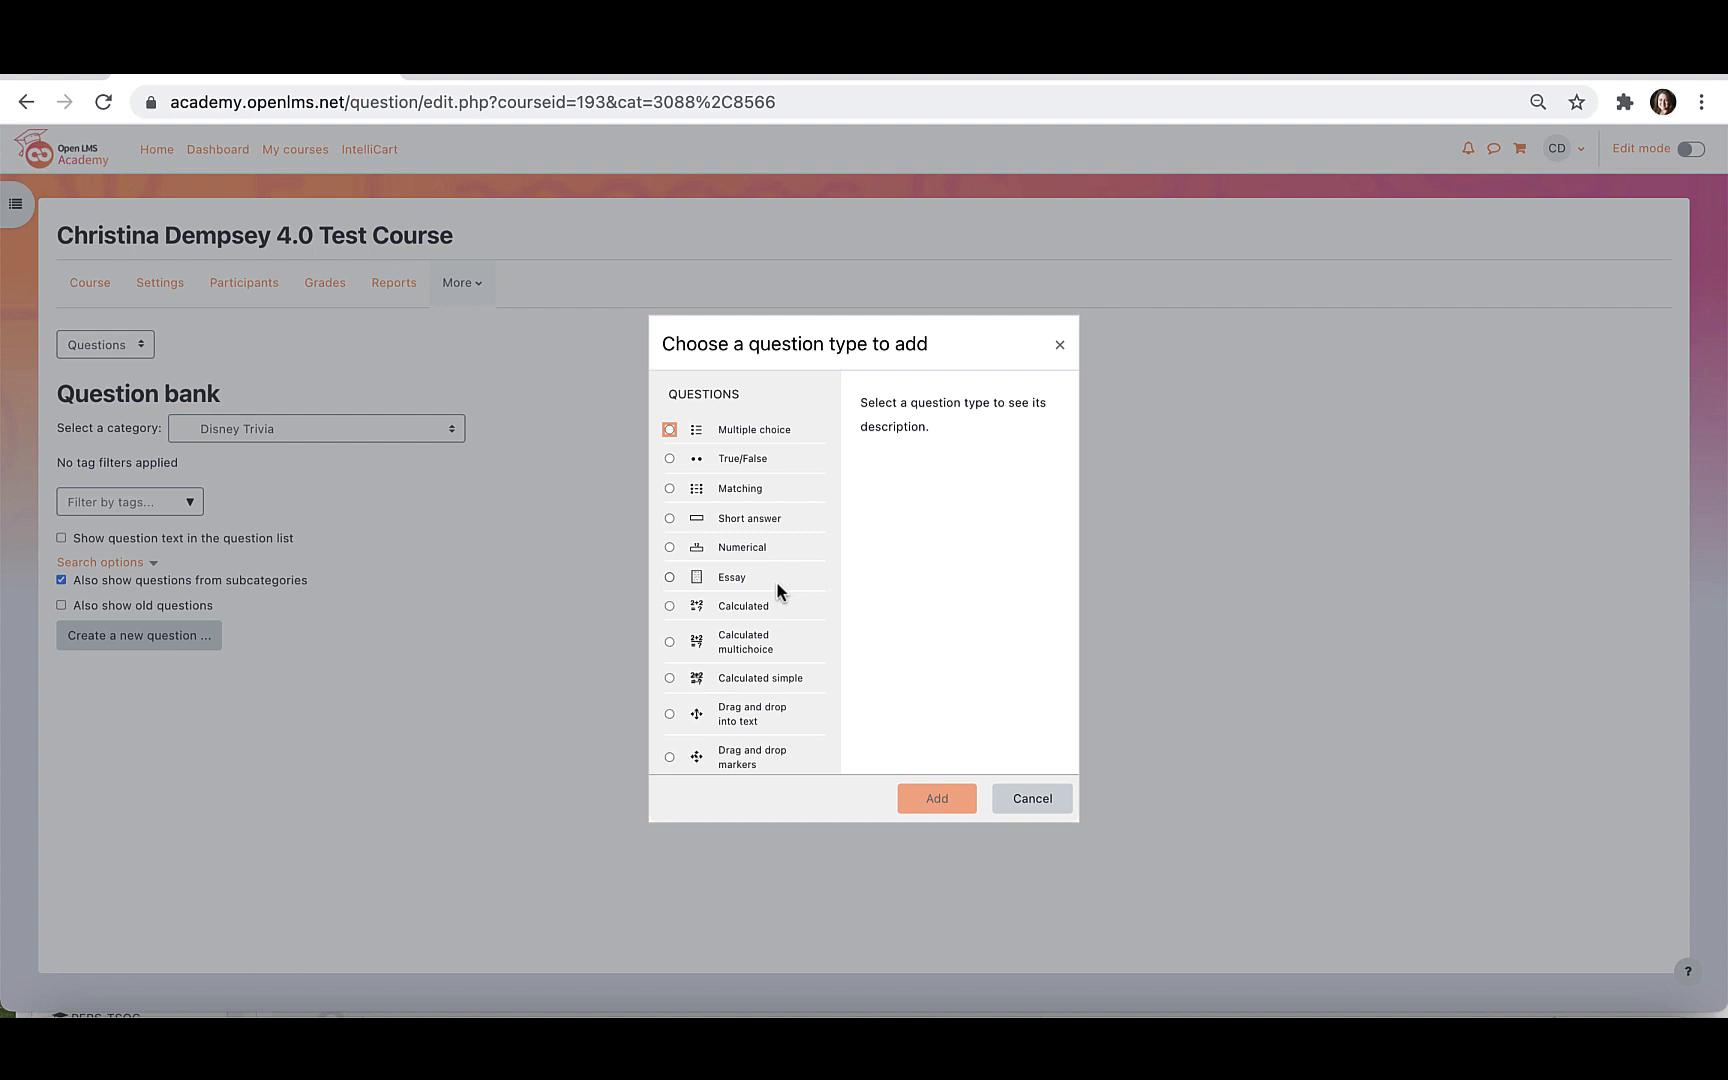
scroll(777, 587, "down", 2)
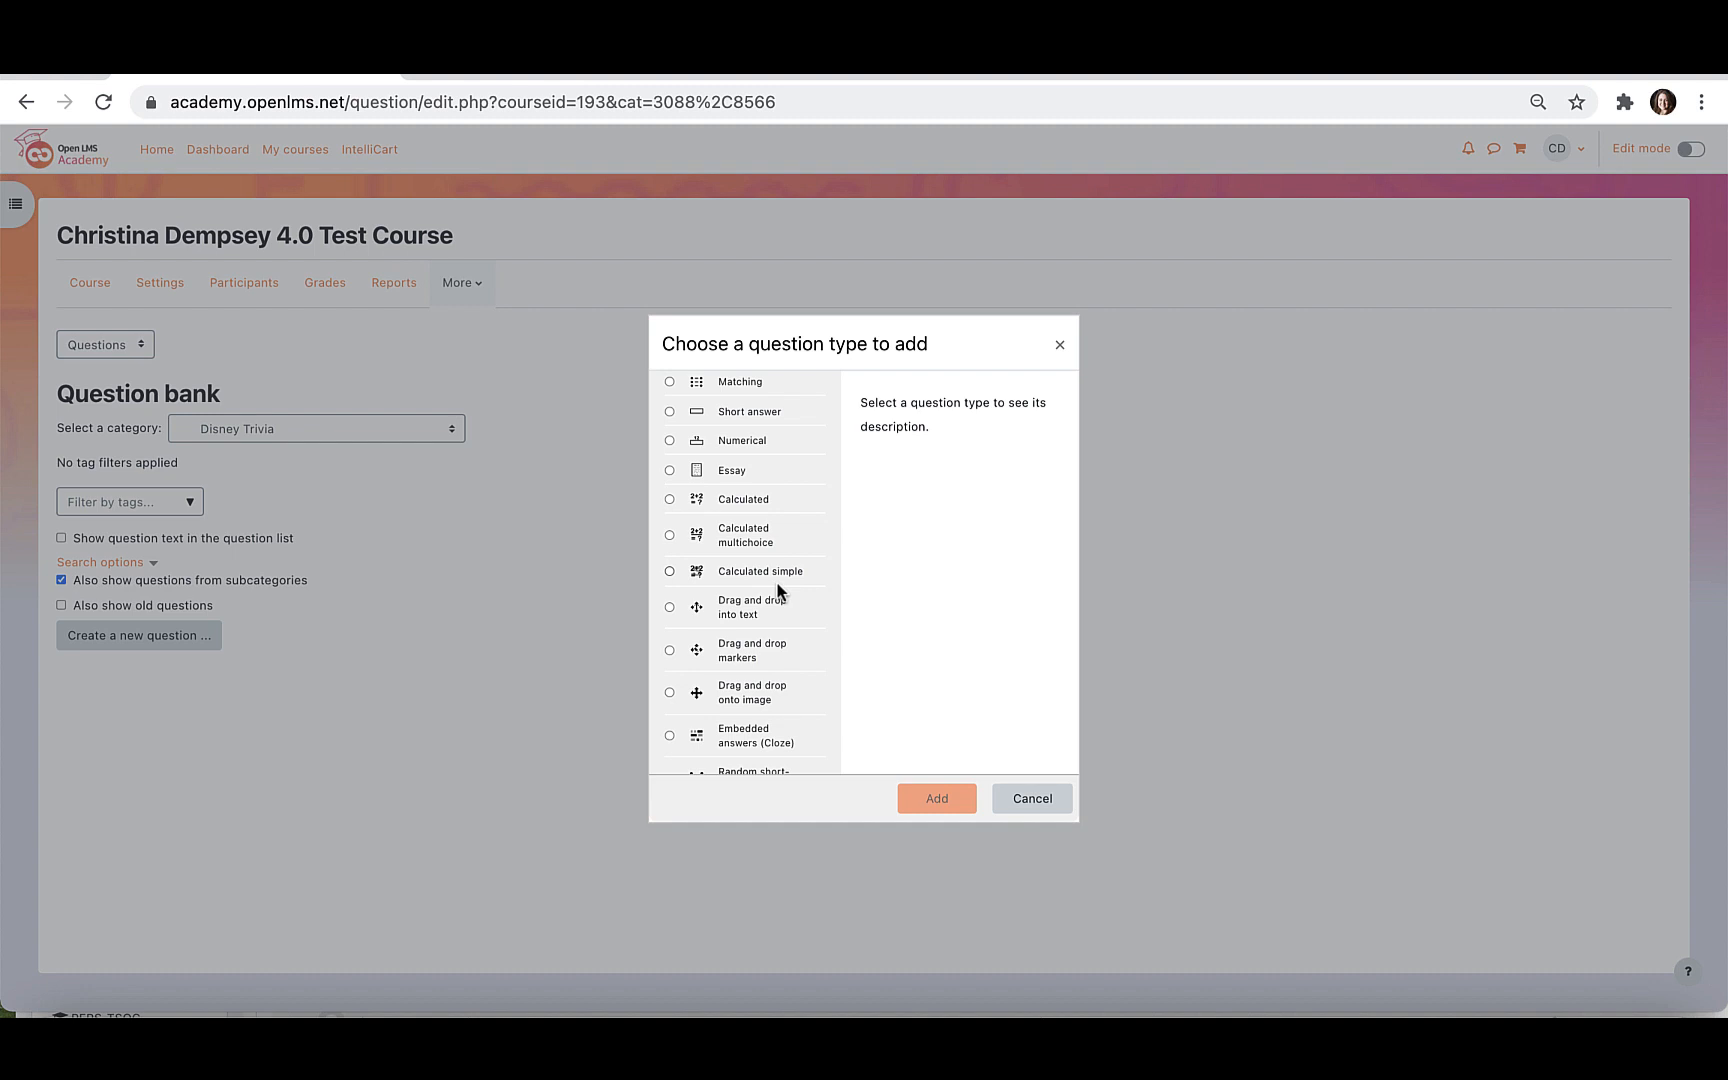
scroll(779, 590, "up", 2)
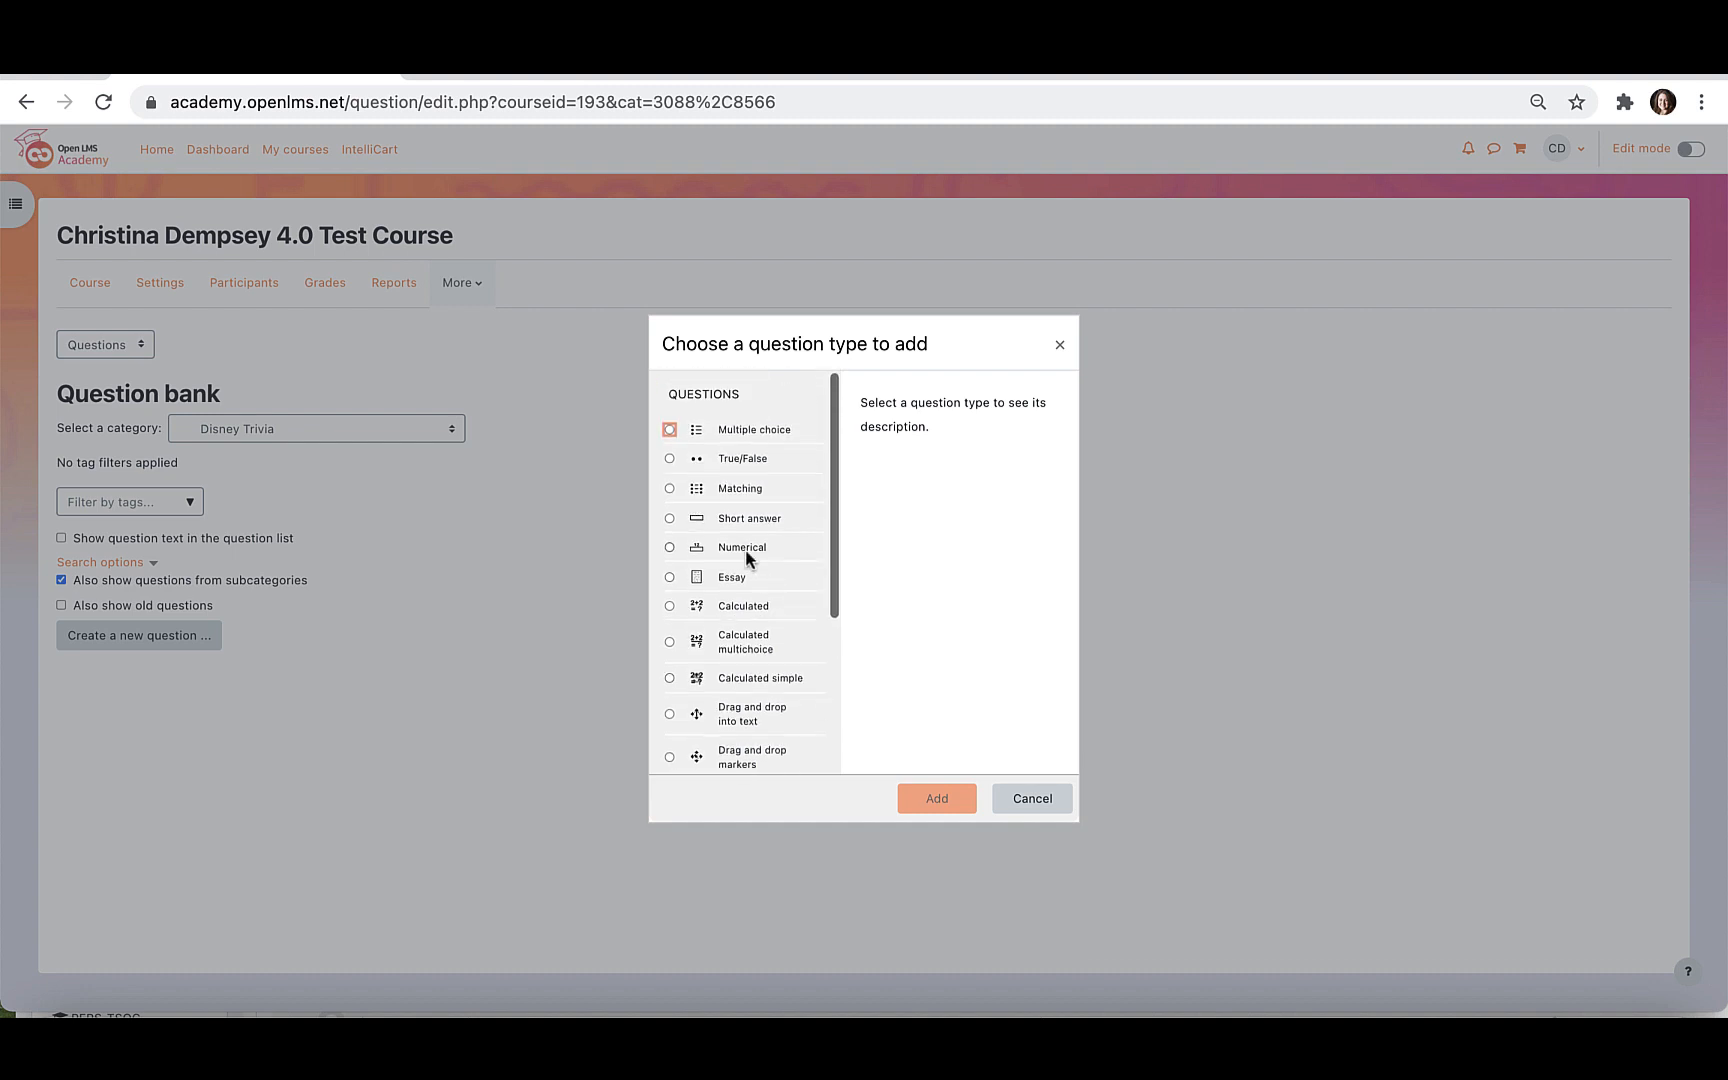
left_click(668, 430)
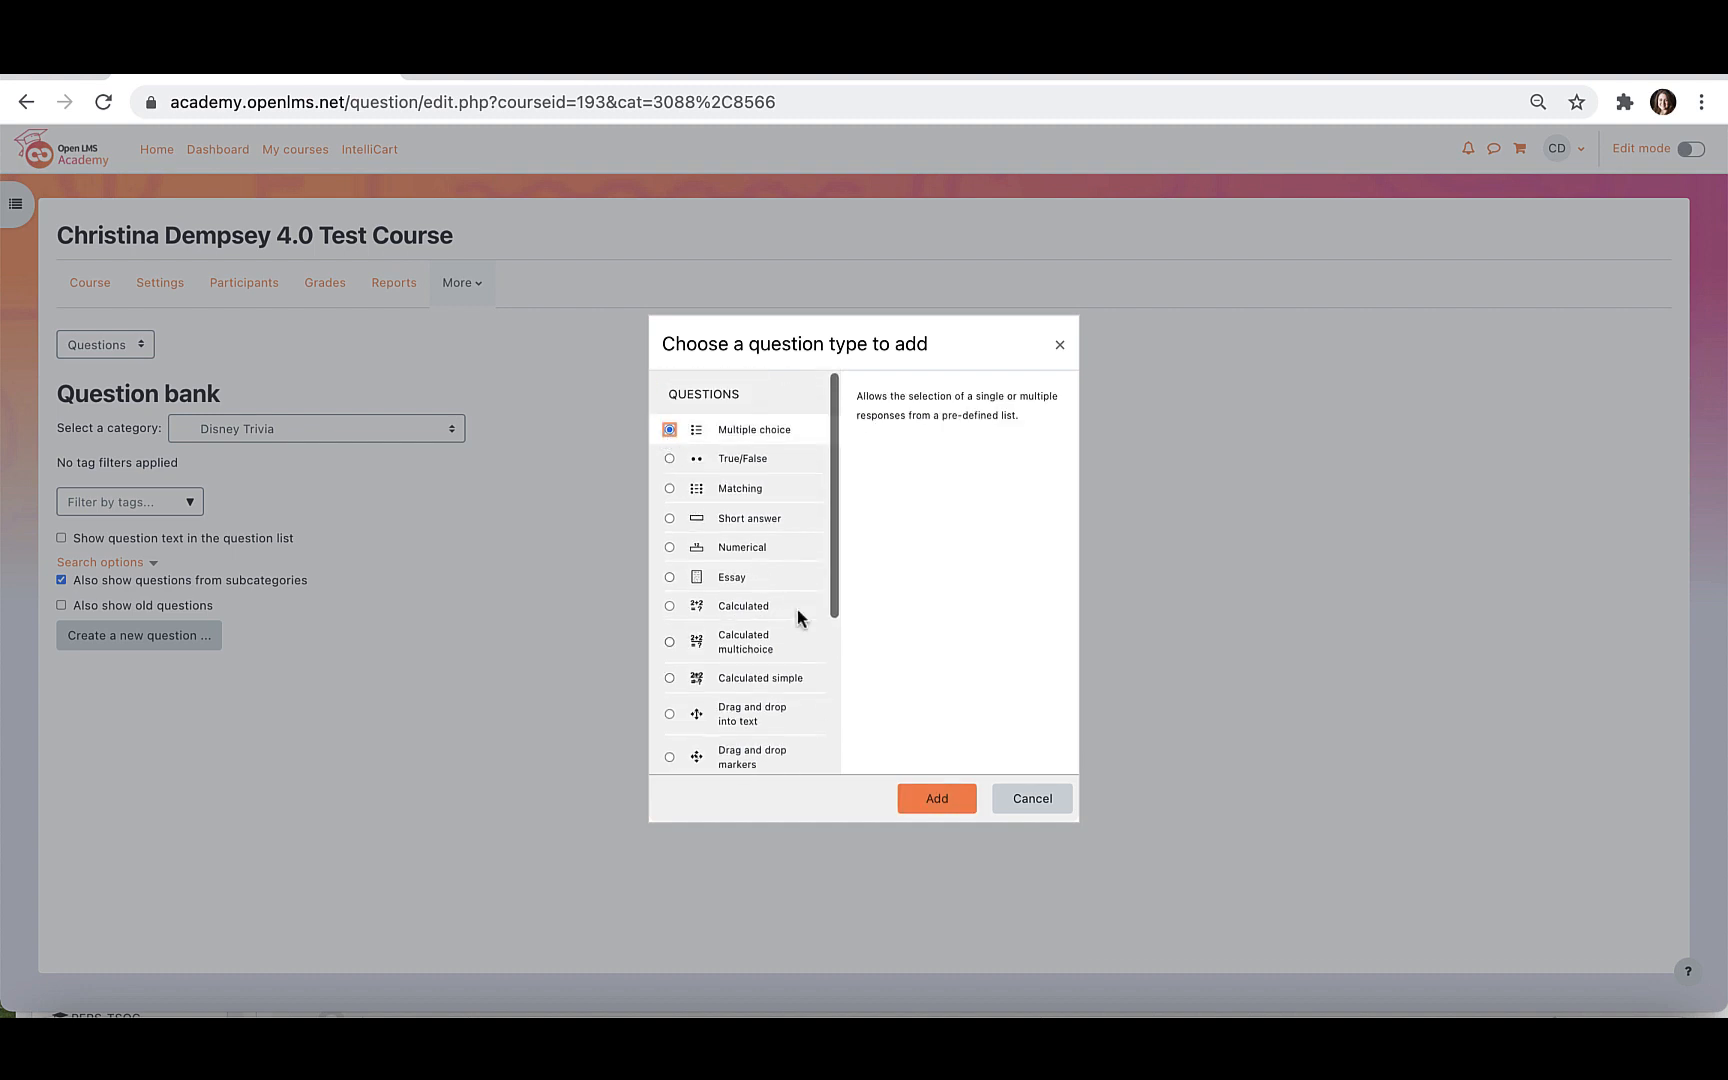
left_click(940, 800)
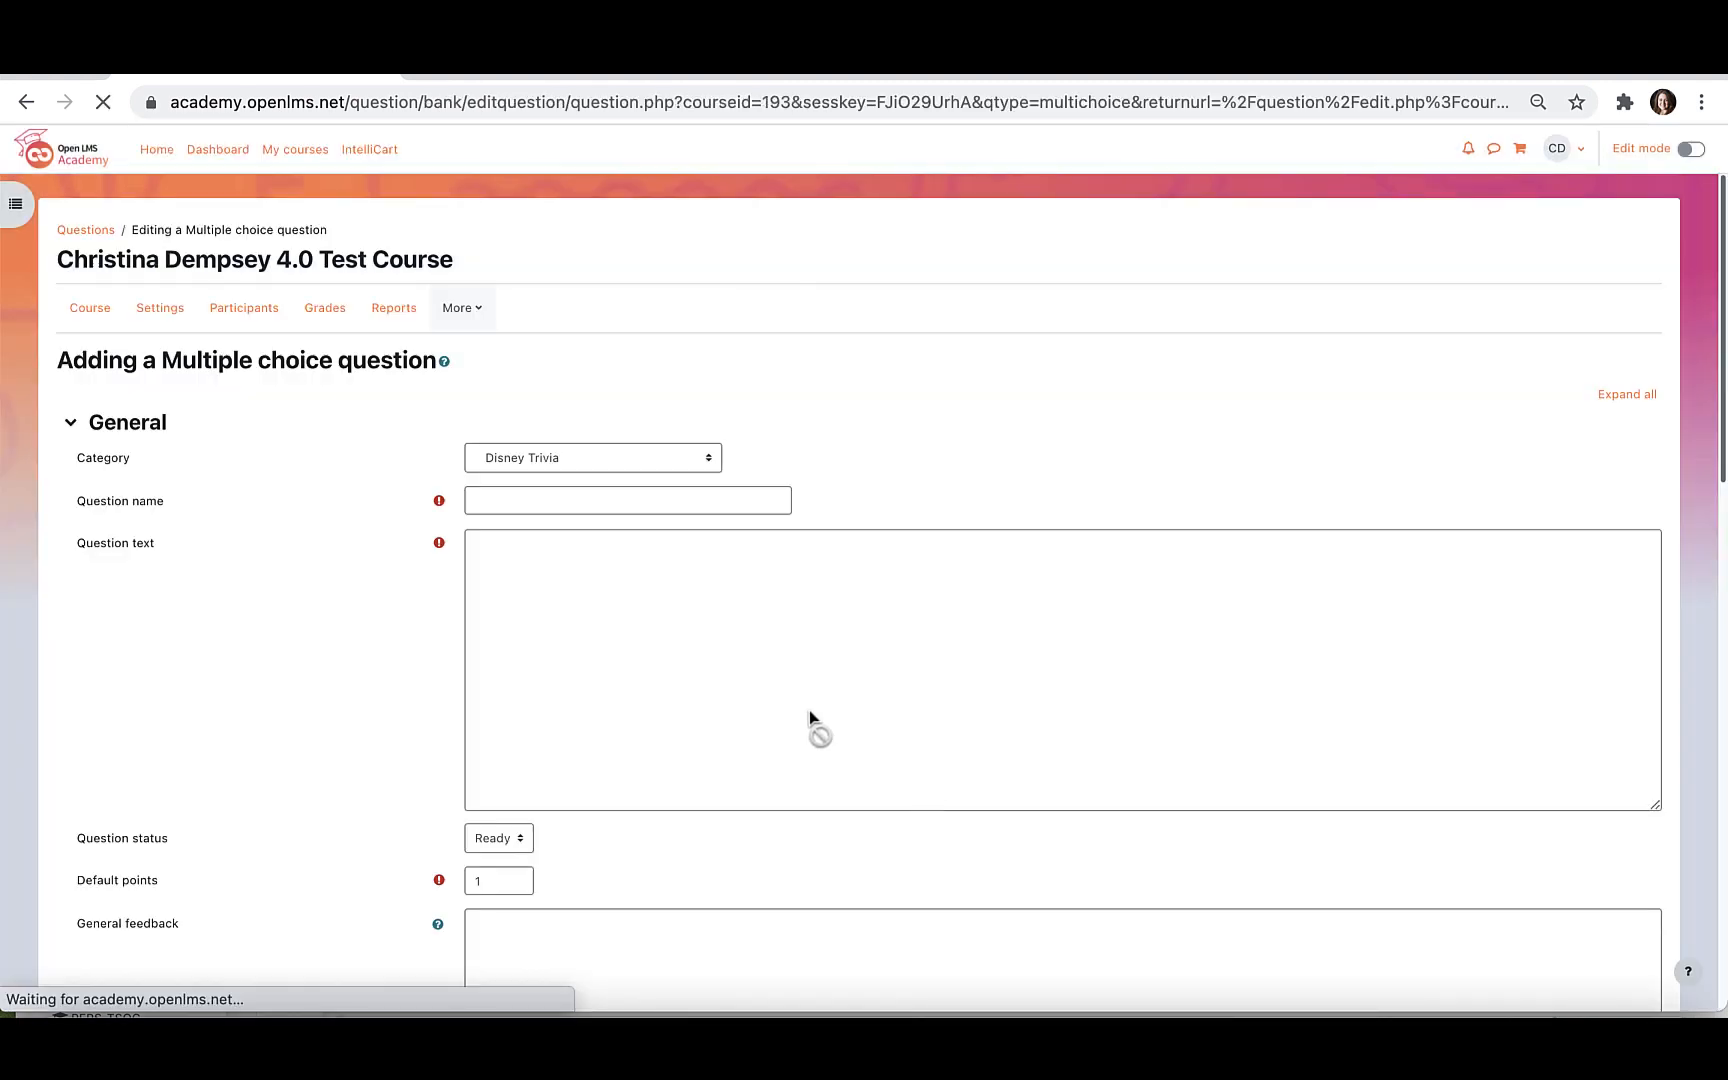
Name the question "Hercules" and enter the question text "Which Disney movie can you see the villian Hades?".
left_click(570, 503)
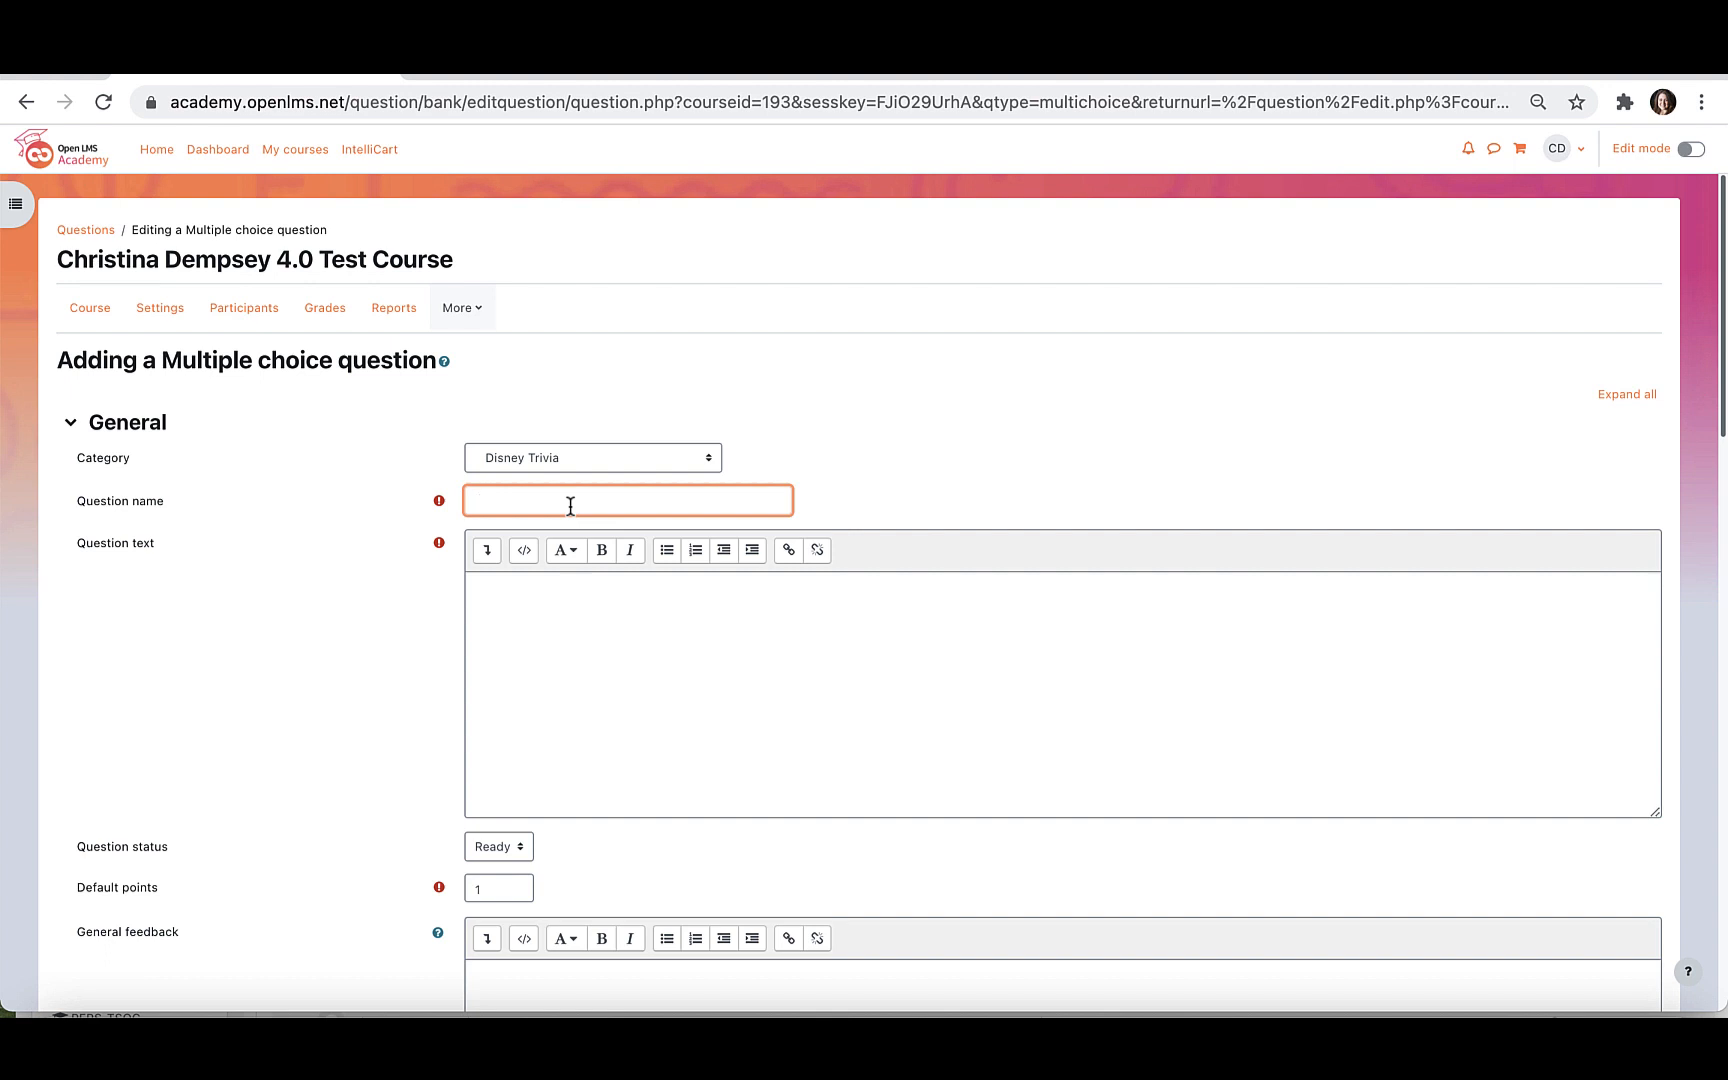
type("Hercules")
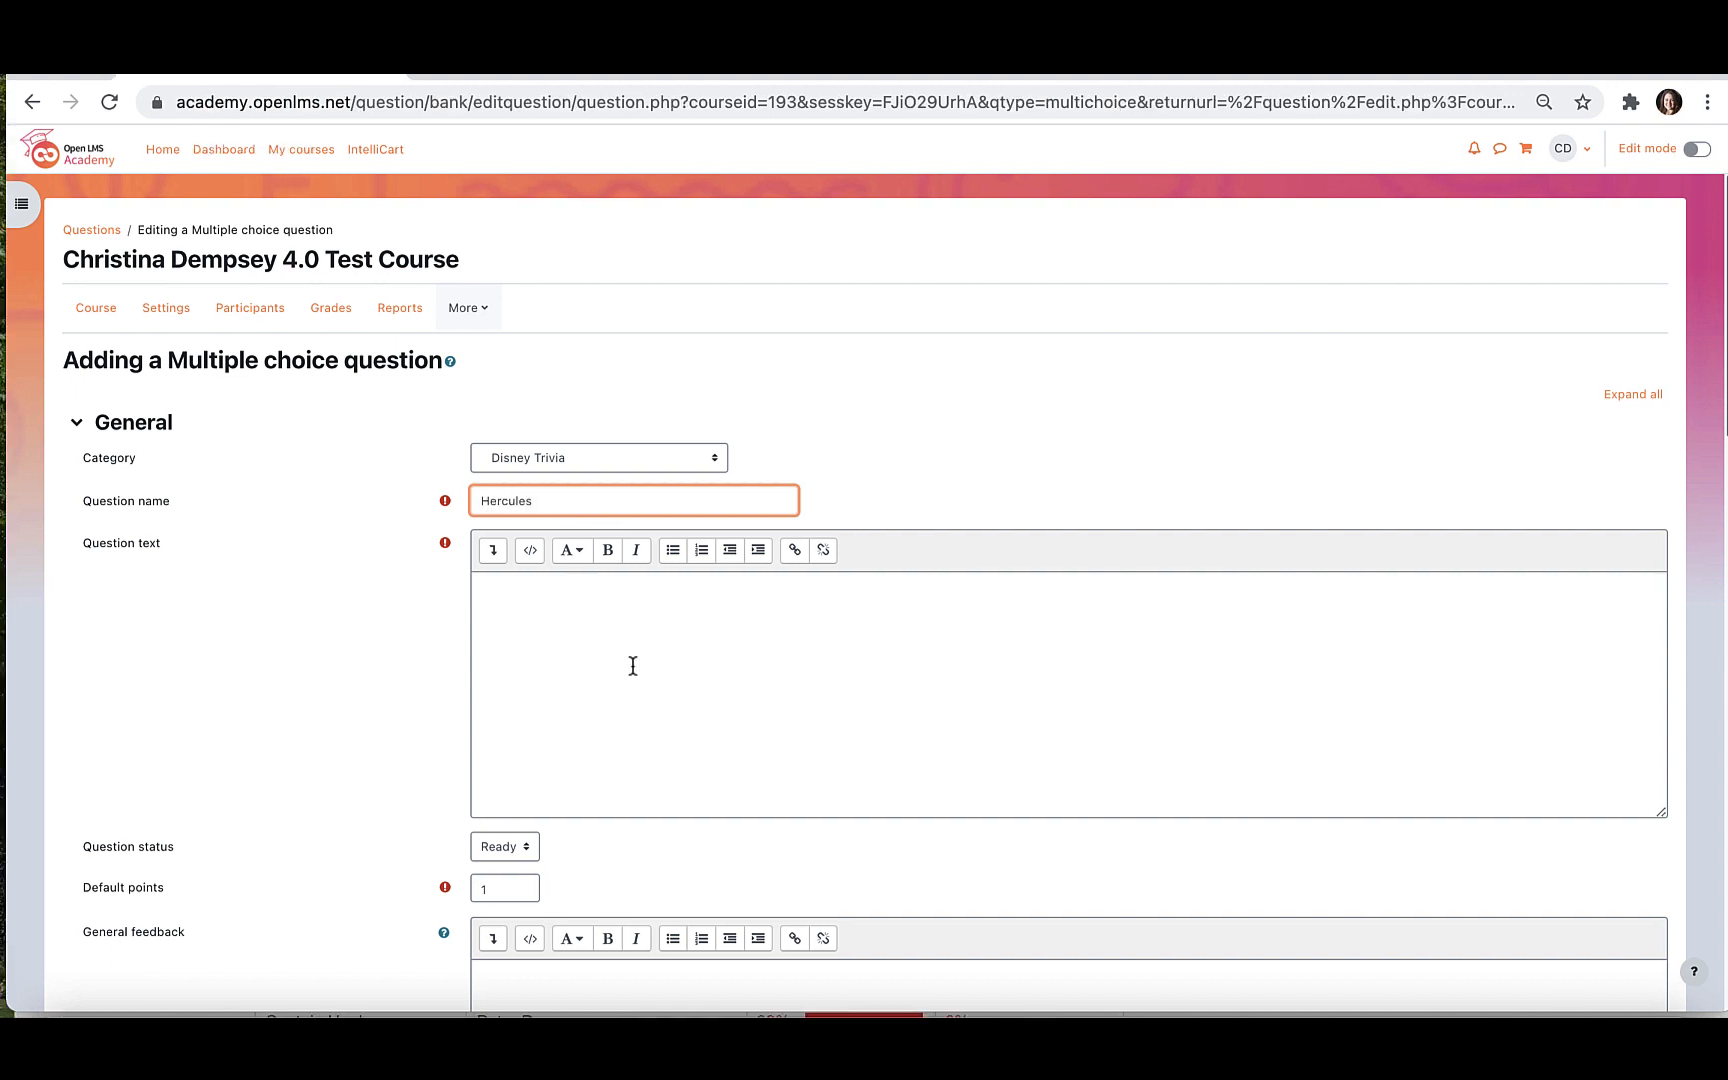
left_click(633, 665)
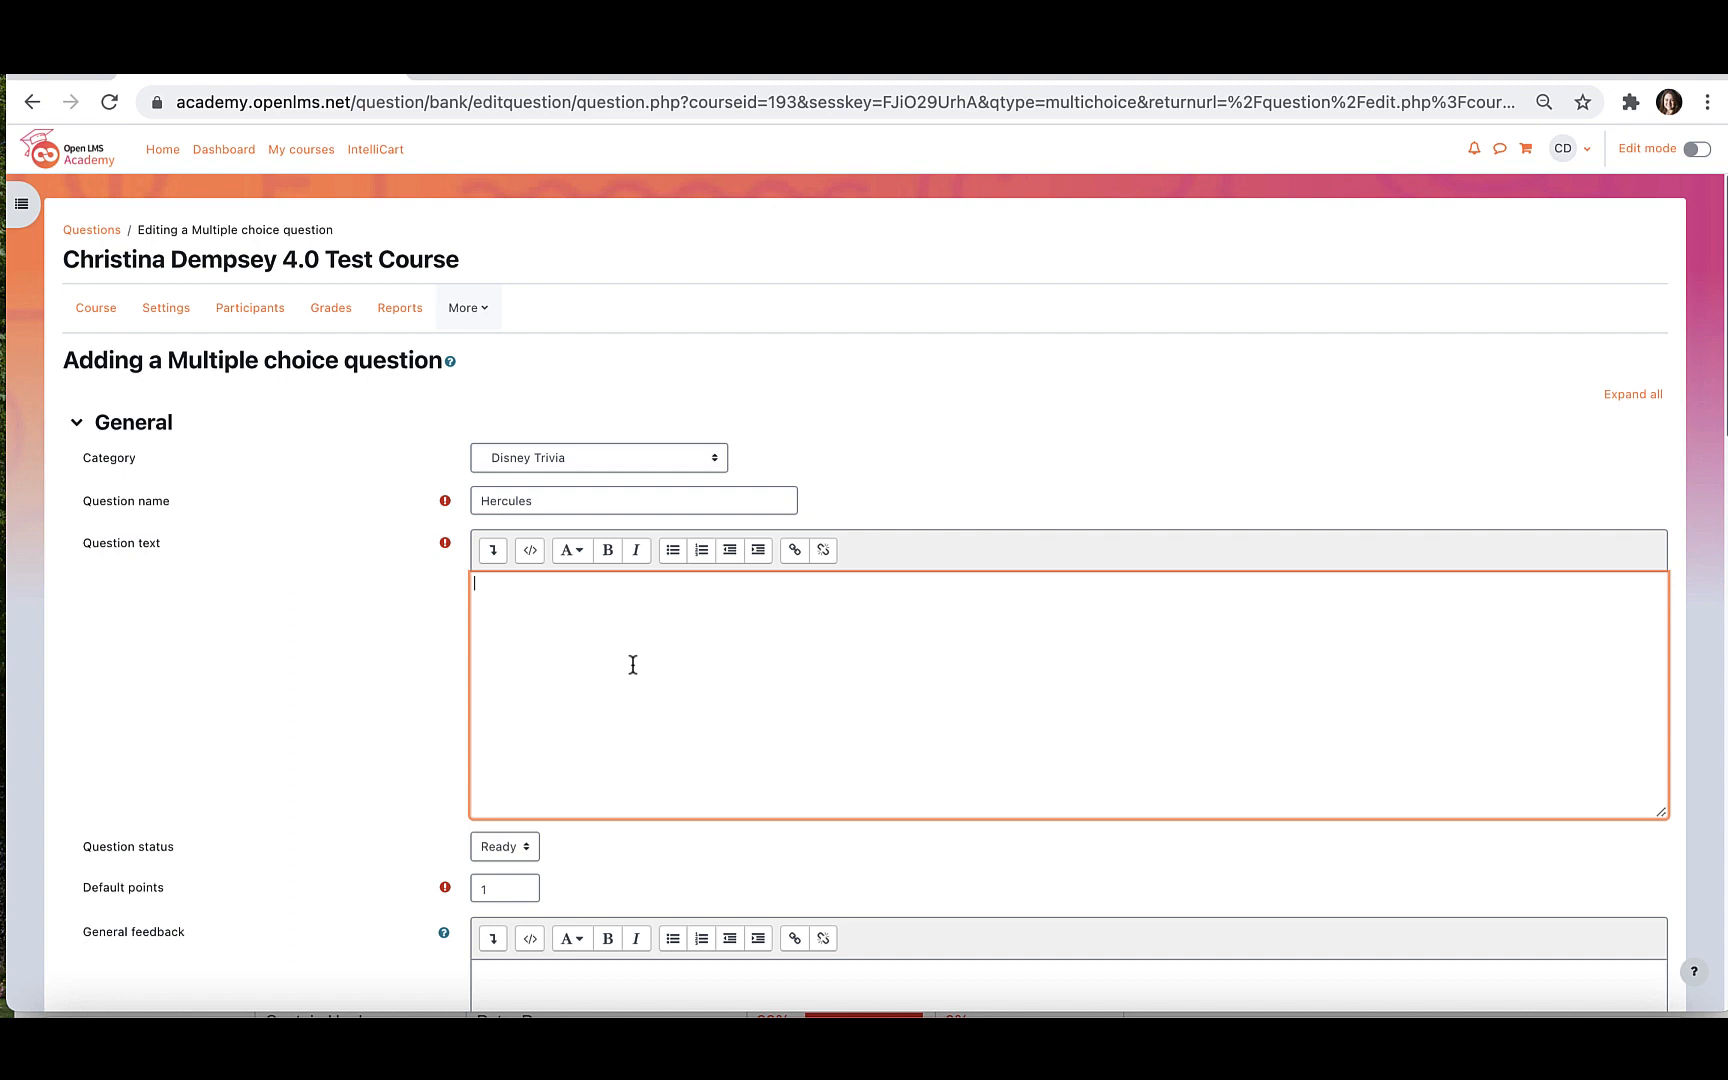
type("Which Disney movie can you see the villian Hades?")
Examine the available status options for the question.
scroll(693, 713, "down", 1)
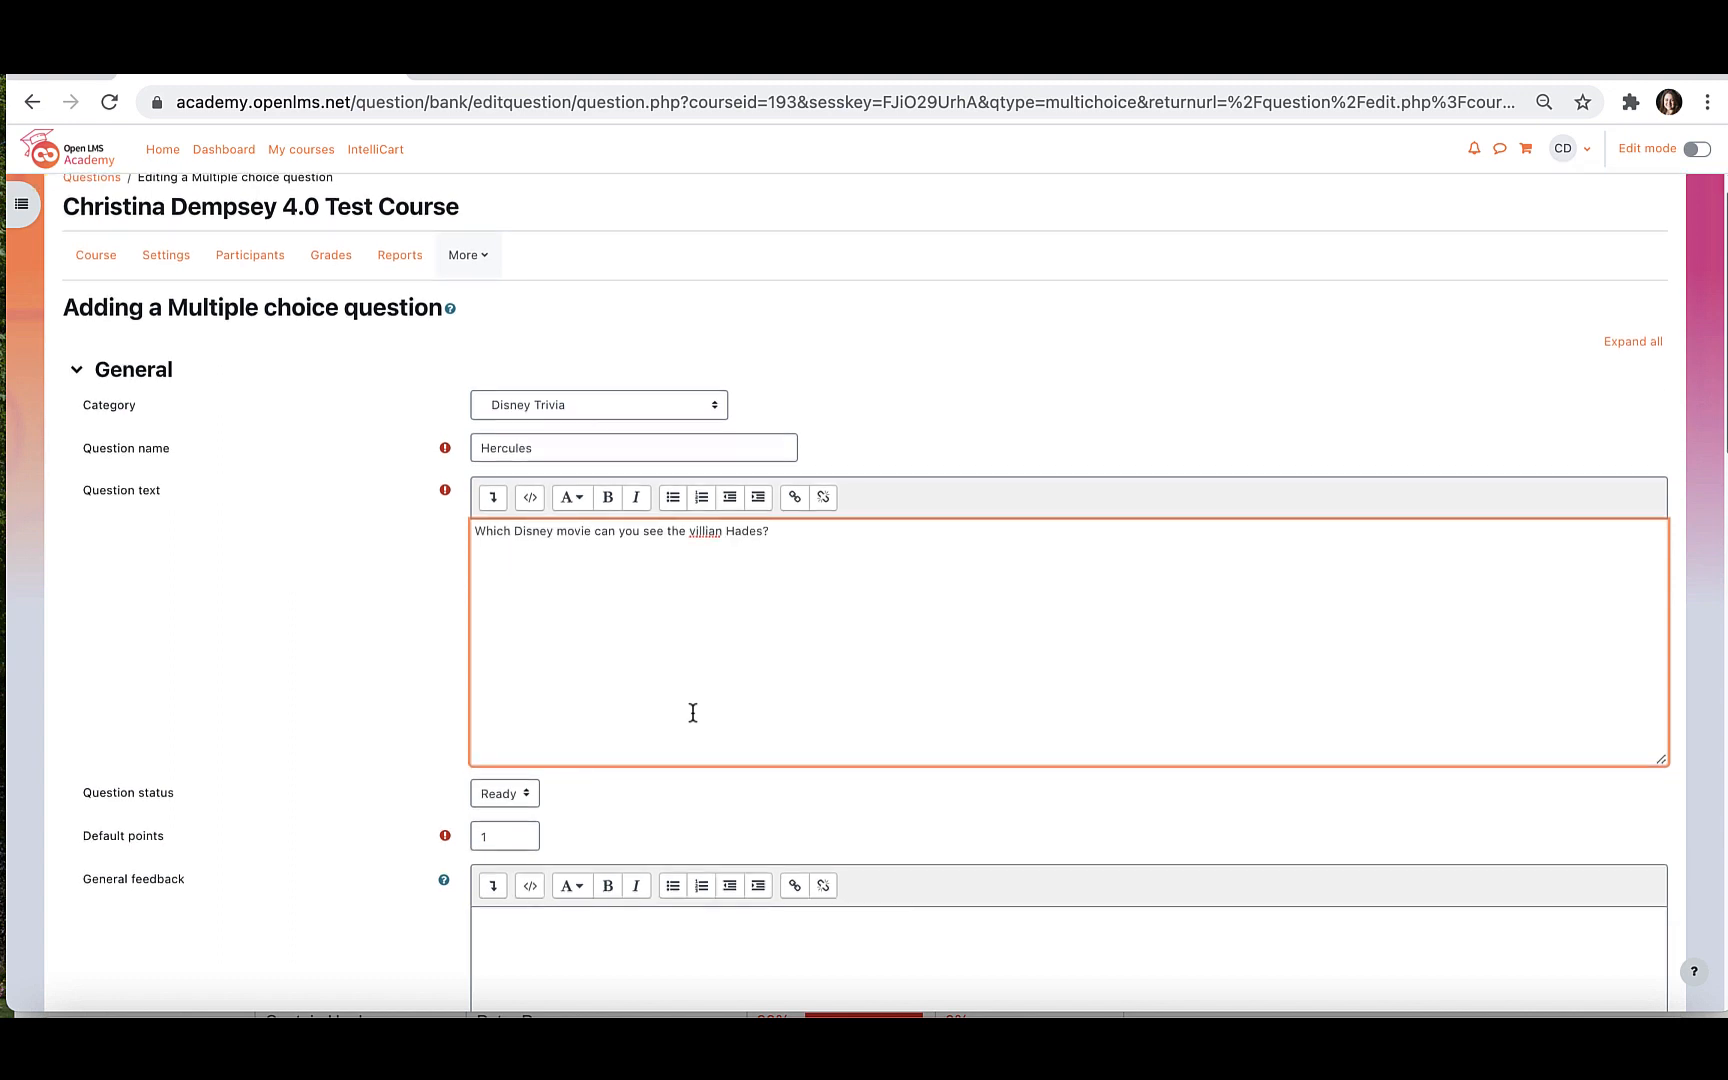
scroll(693, 713, "down", 3)
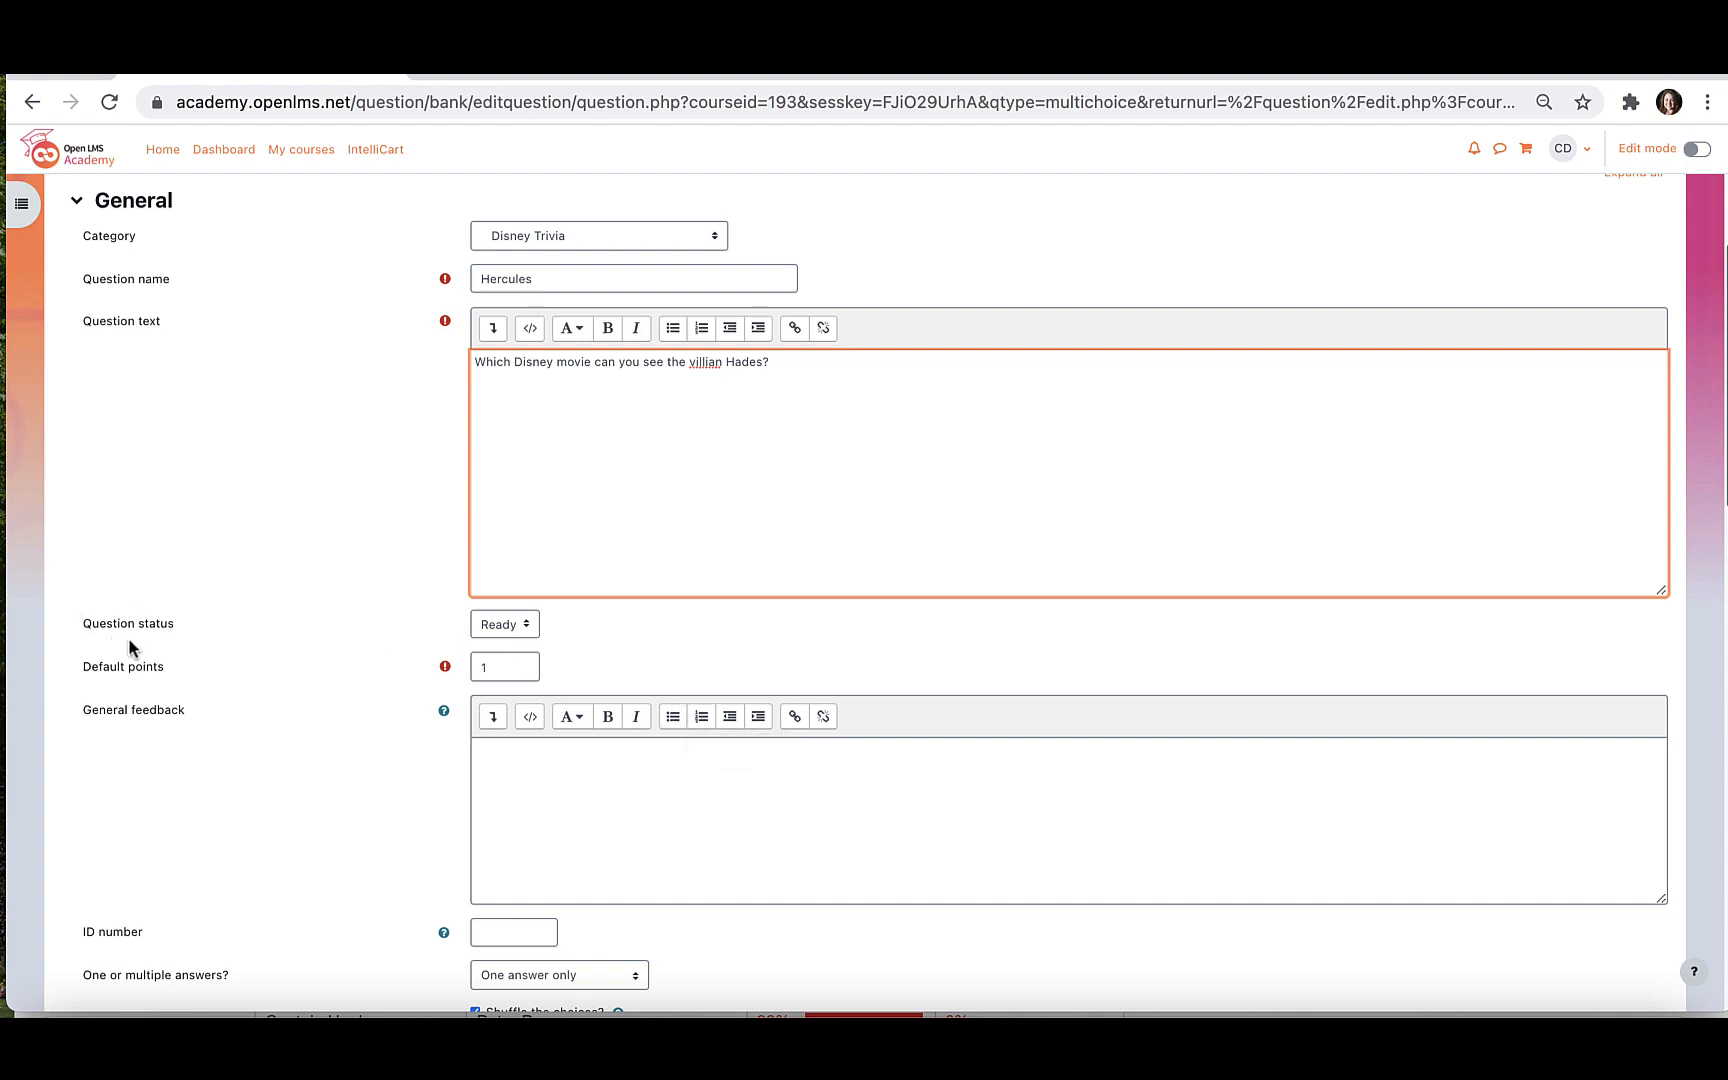
left_click(526, 632)
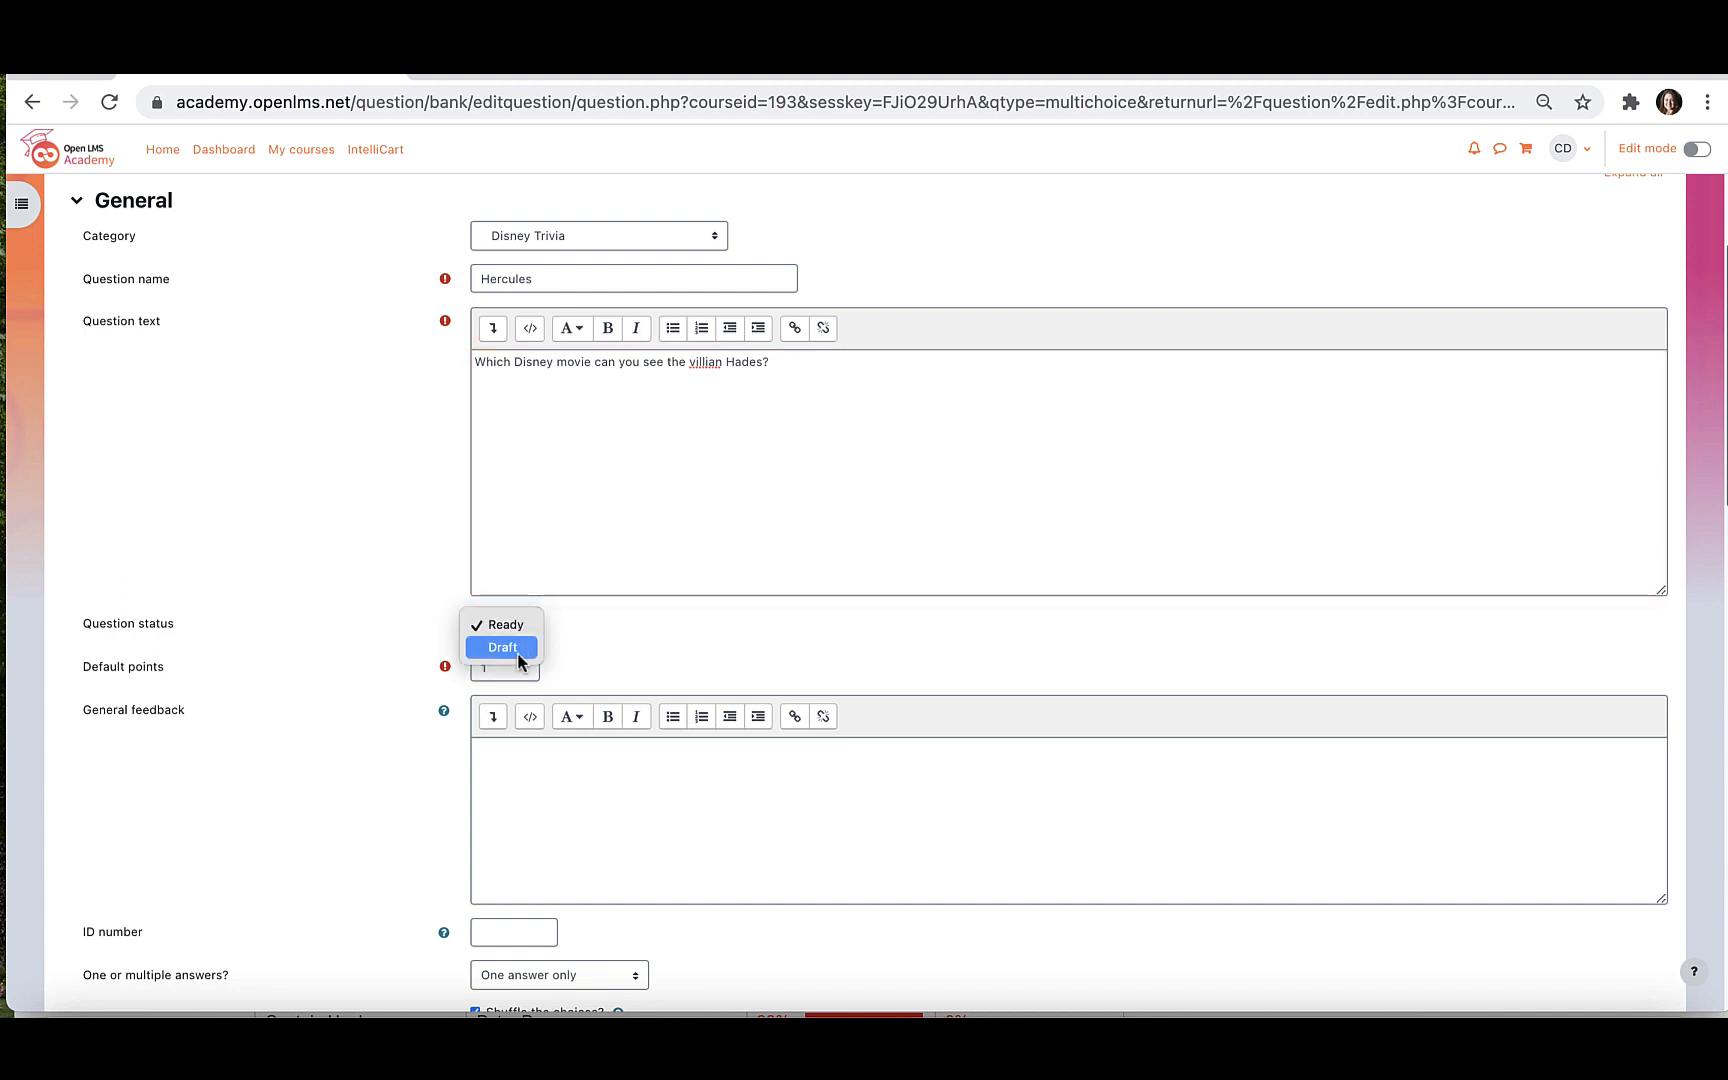
left_click(559, 644)
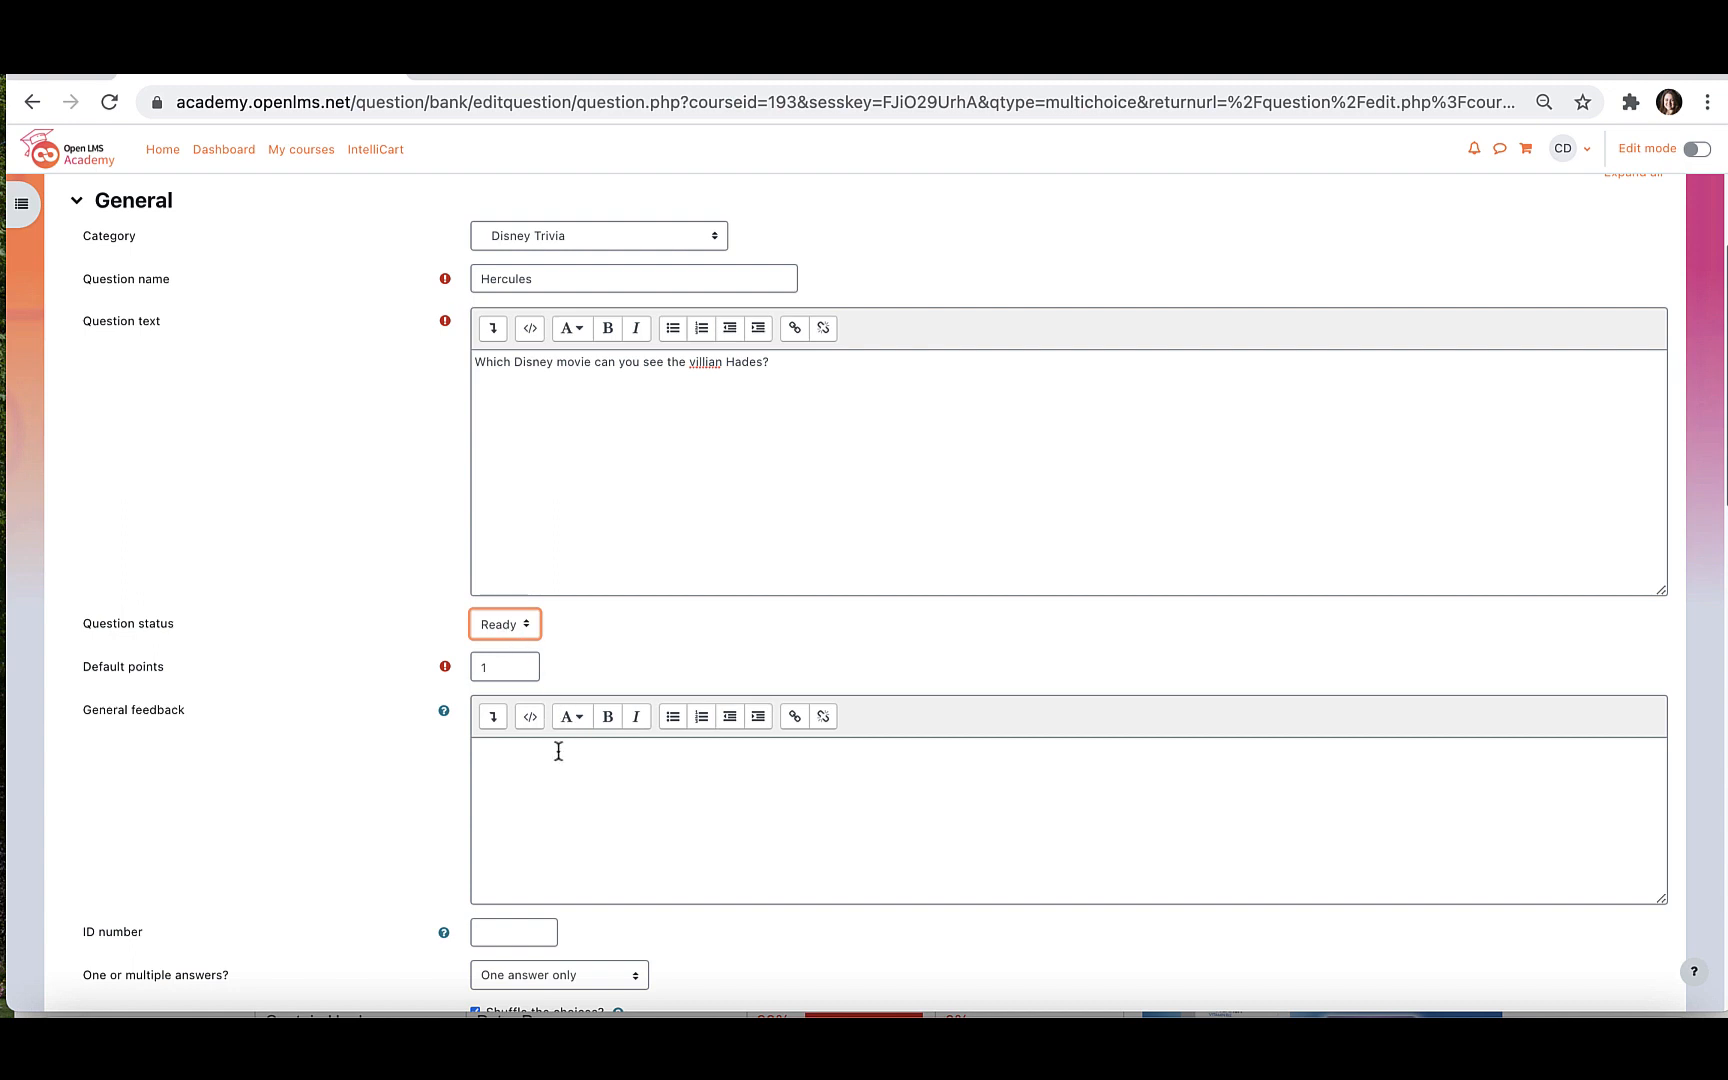
Enter "The Little Mermaid" as answer choice 1.
scroll(558, 751, "down", 2)
scroll(558, 751, "down", 2)
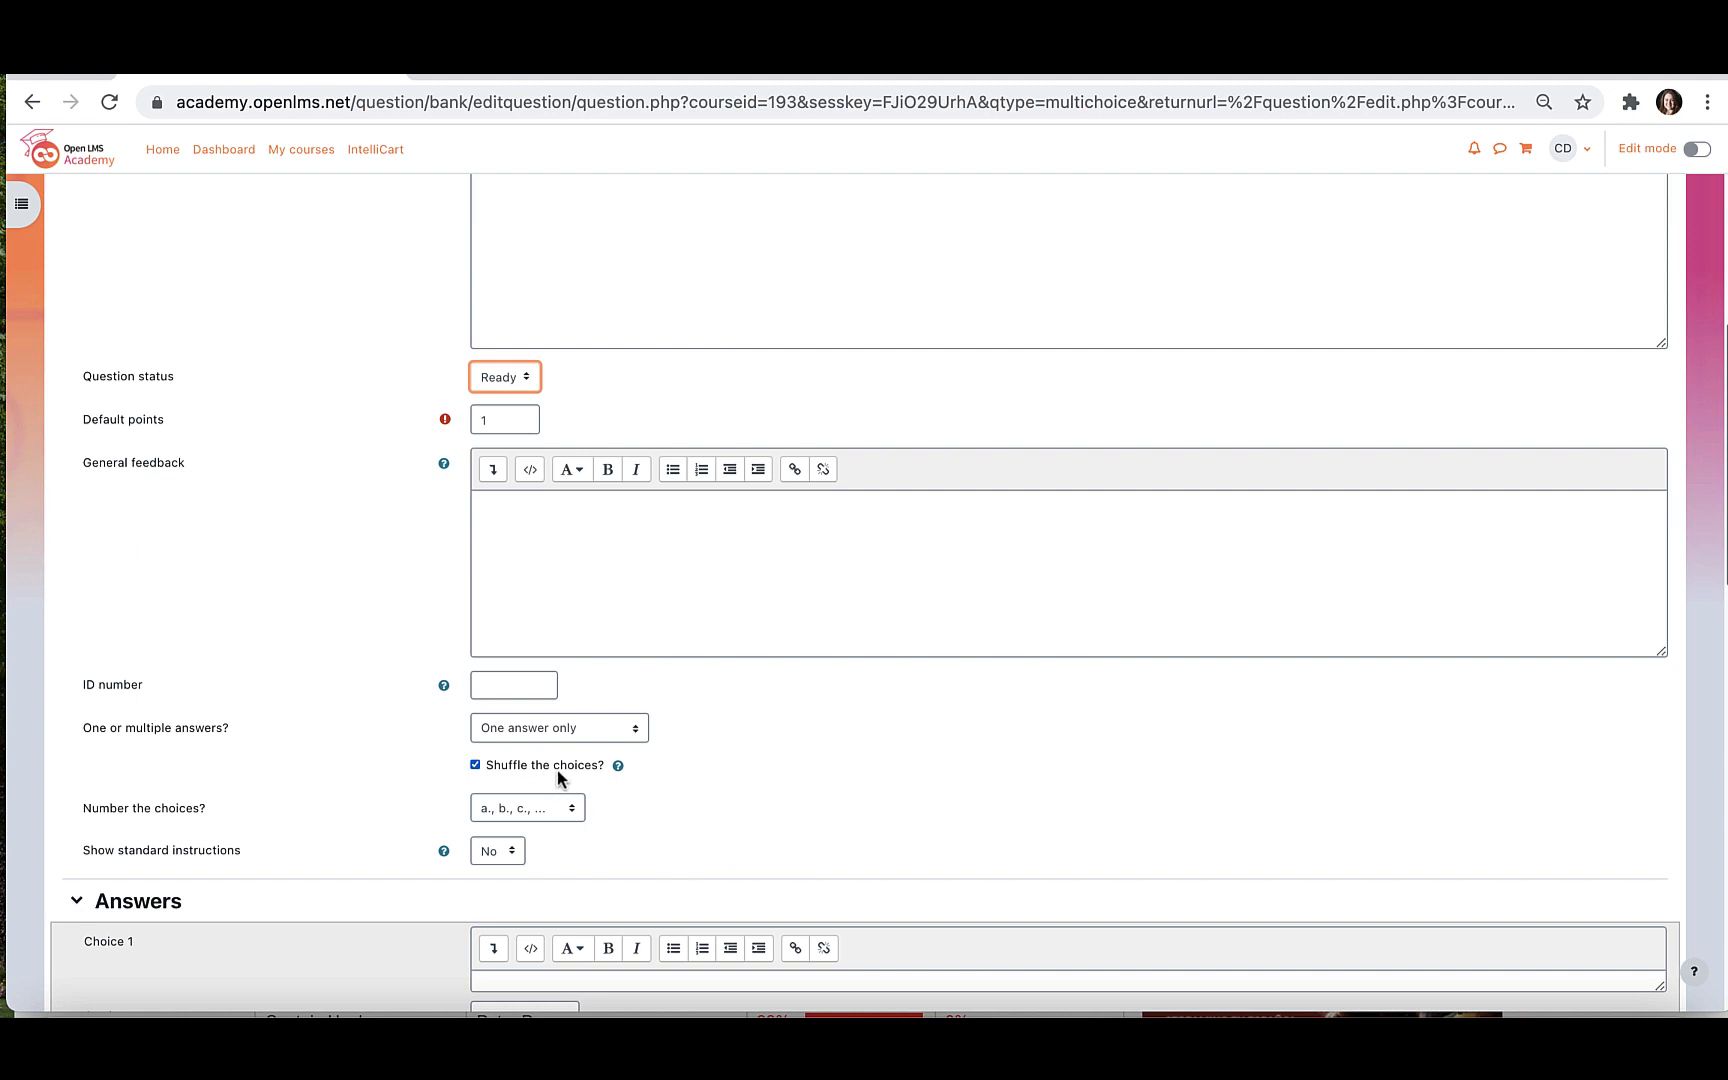
scroll(558, 770, "down", 2)
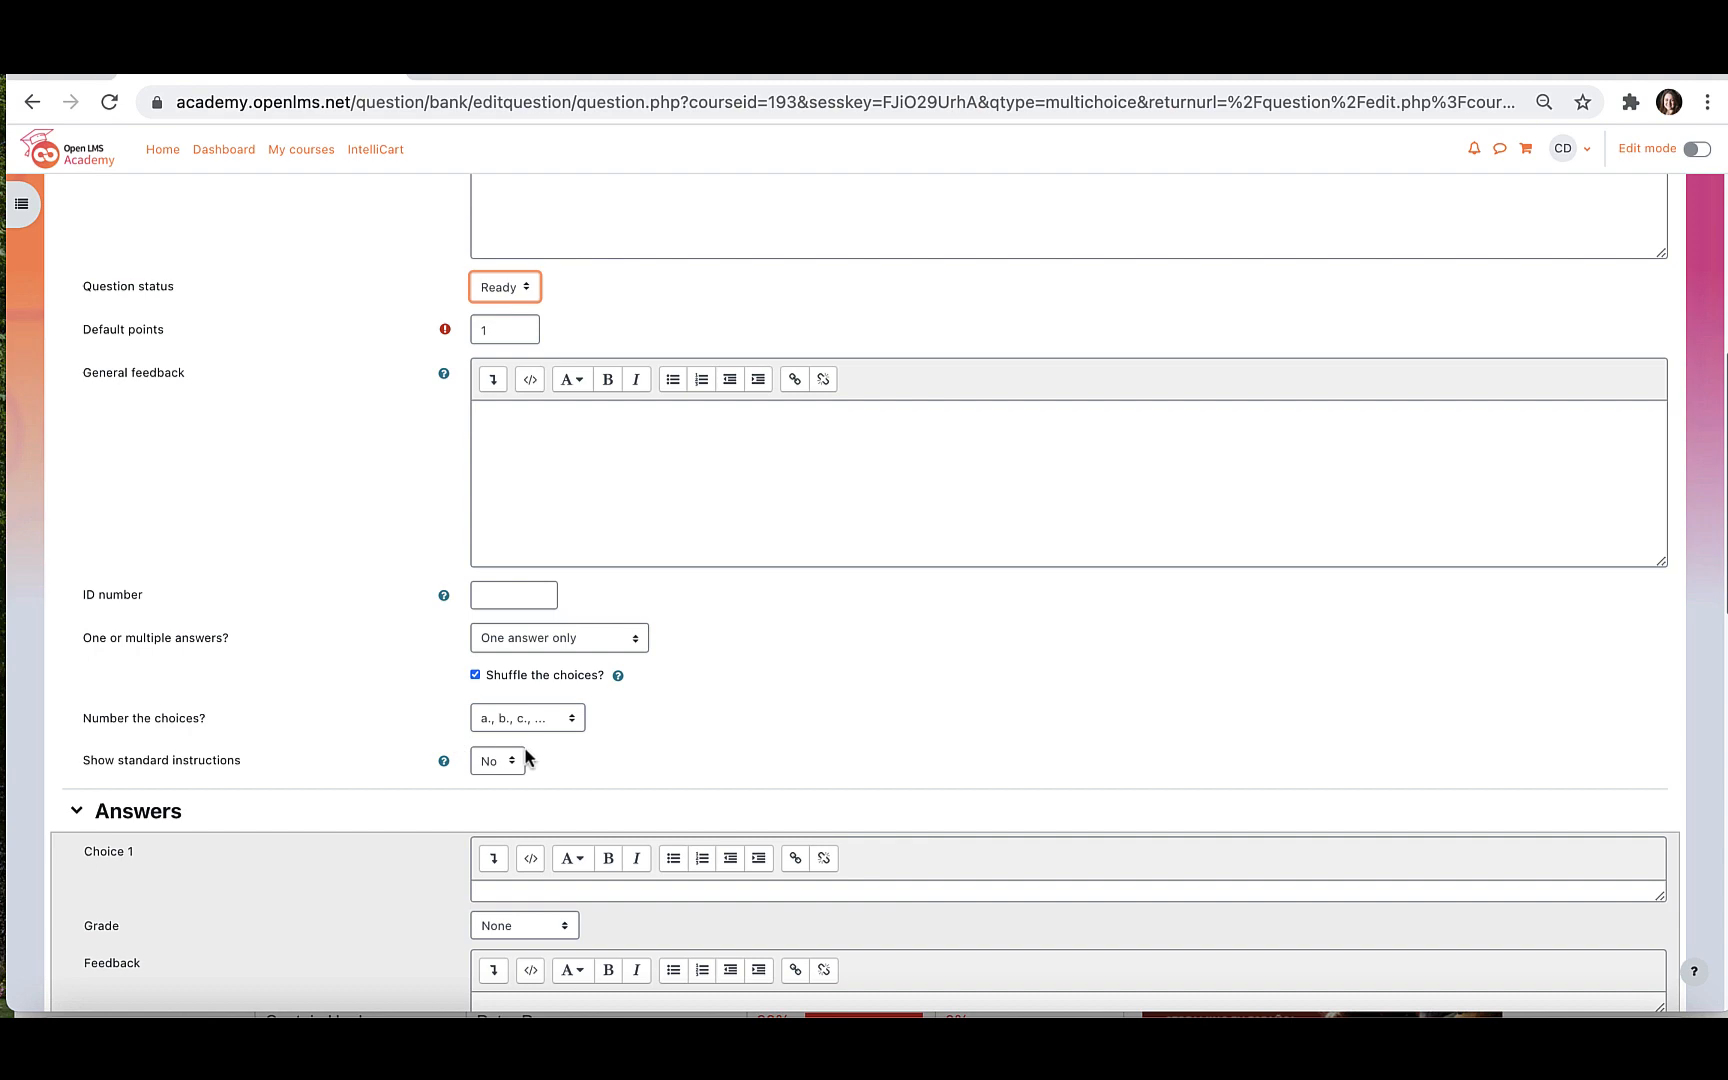
scroll(528, 760, "down", 3)
scroll(528, 760, "down", 2)
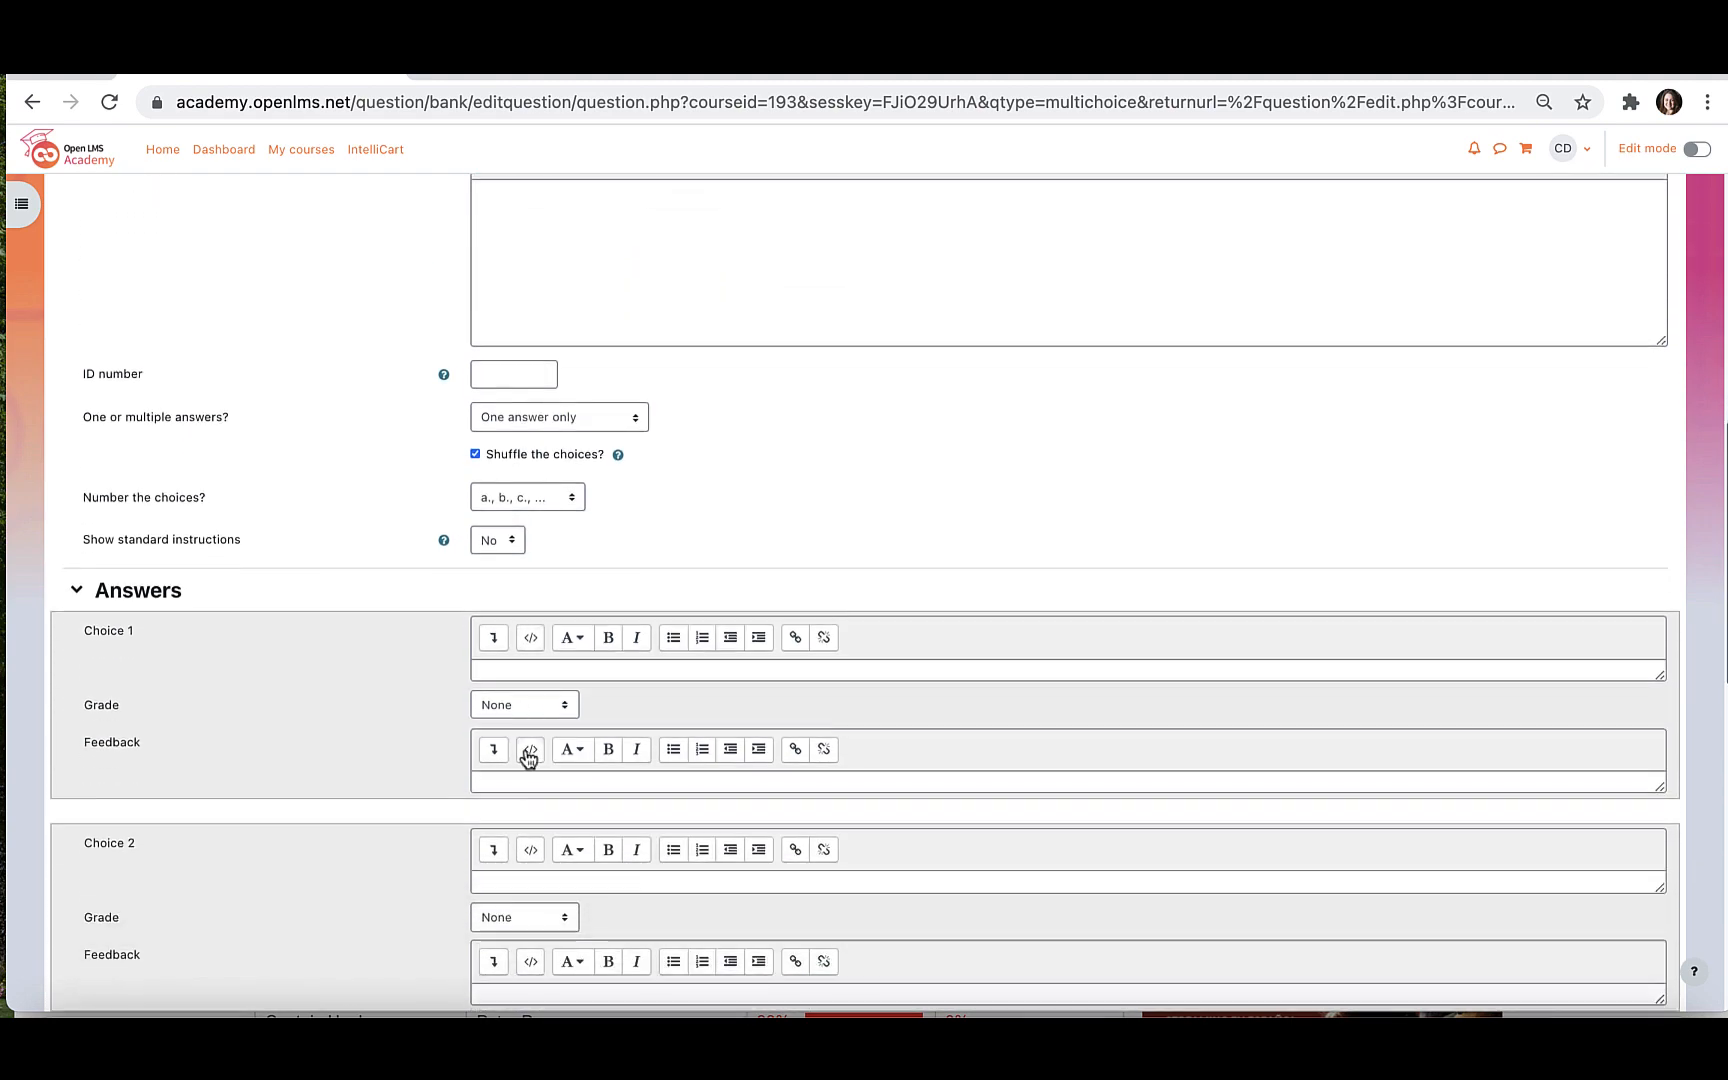
scroll(528, 758, "down", 9)
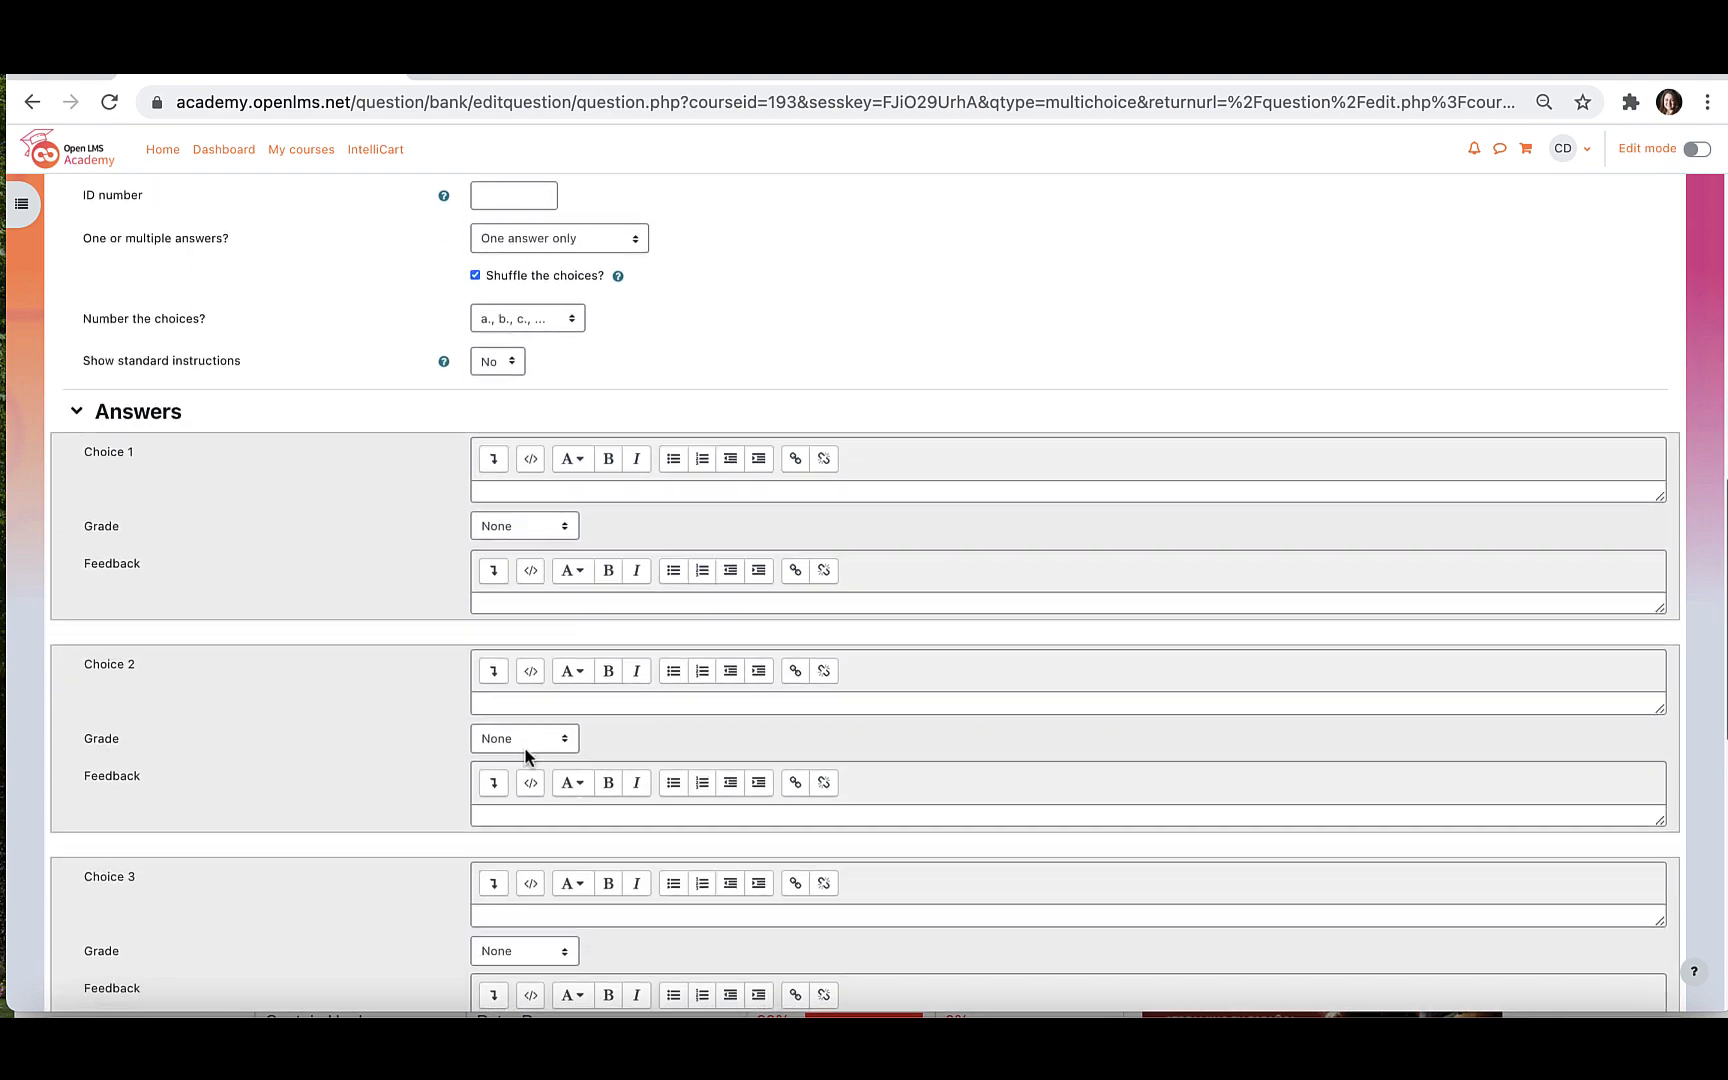
scroll(528, 758, "down", 1)
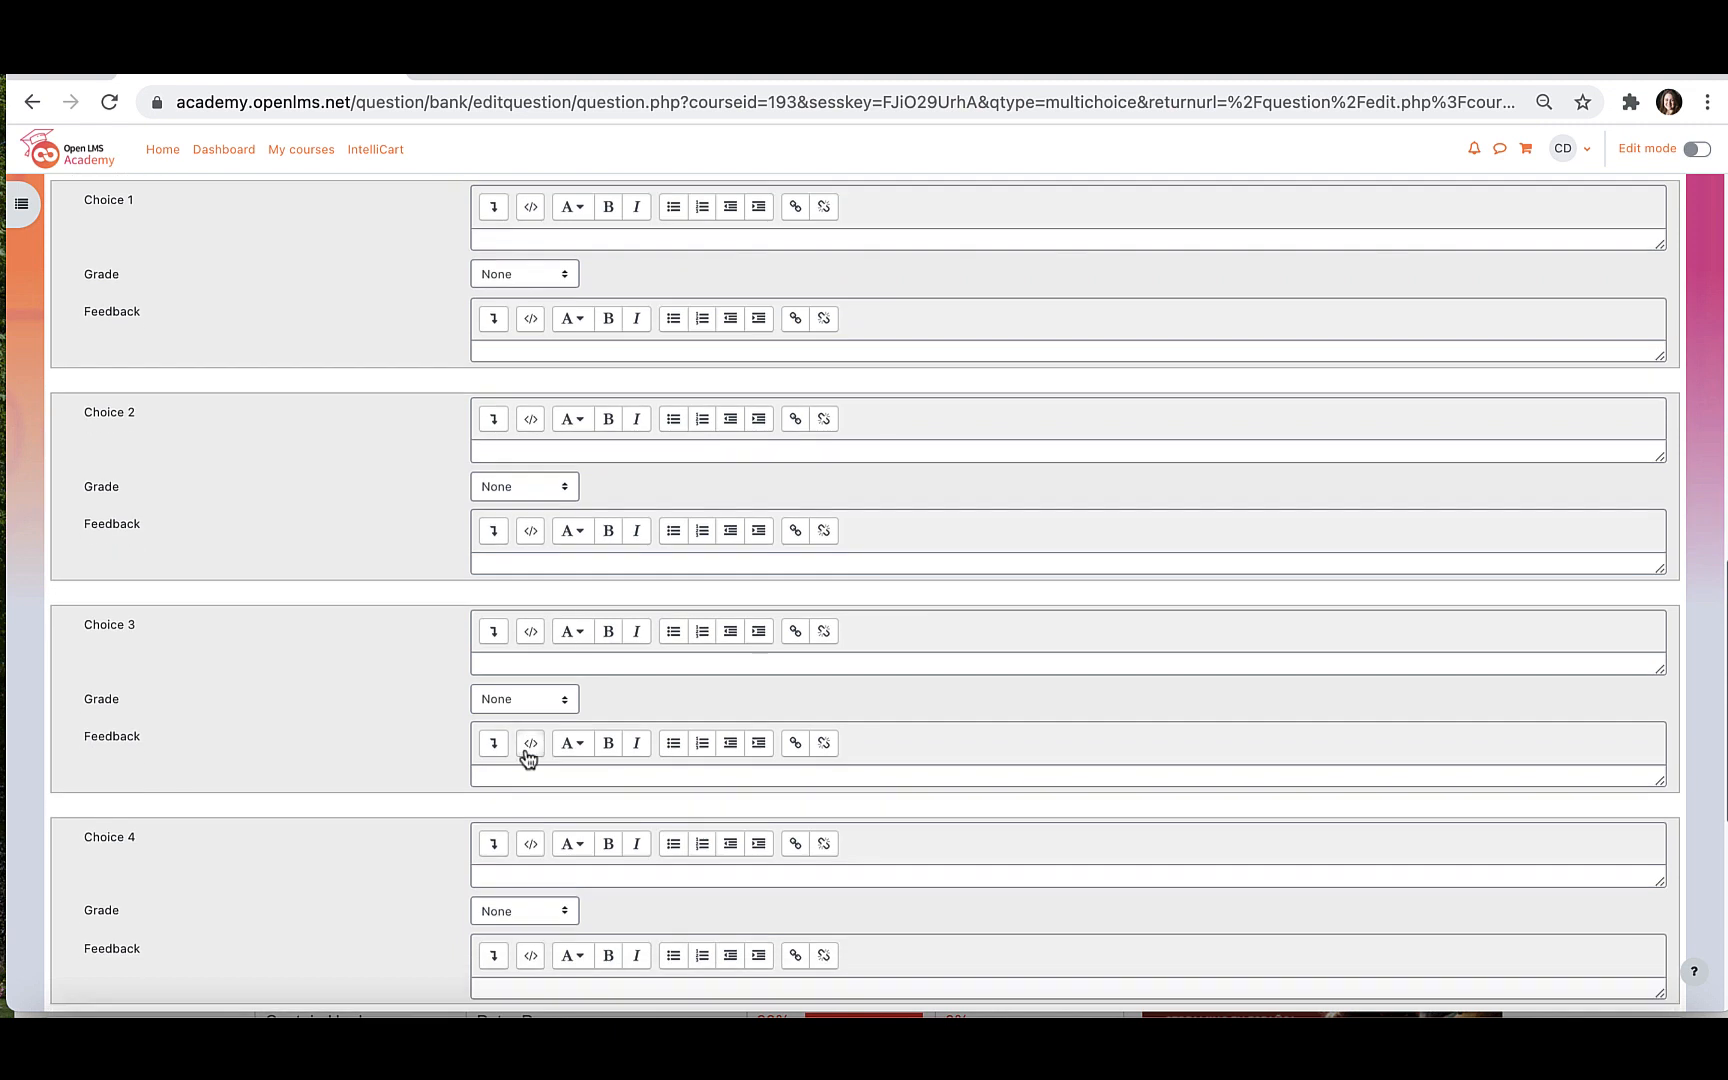
left_click(705, 239)
type("The Little Mermaid")
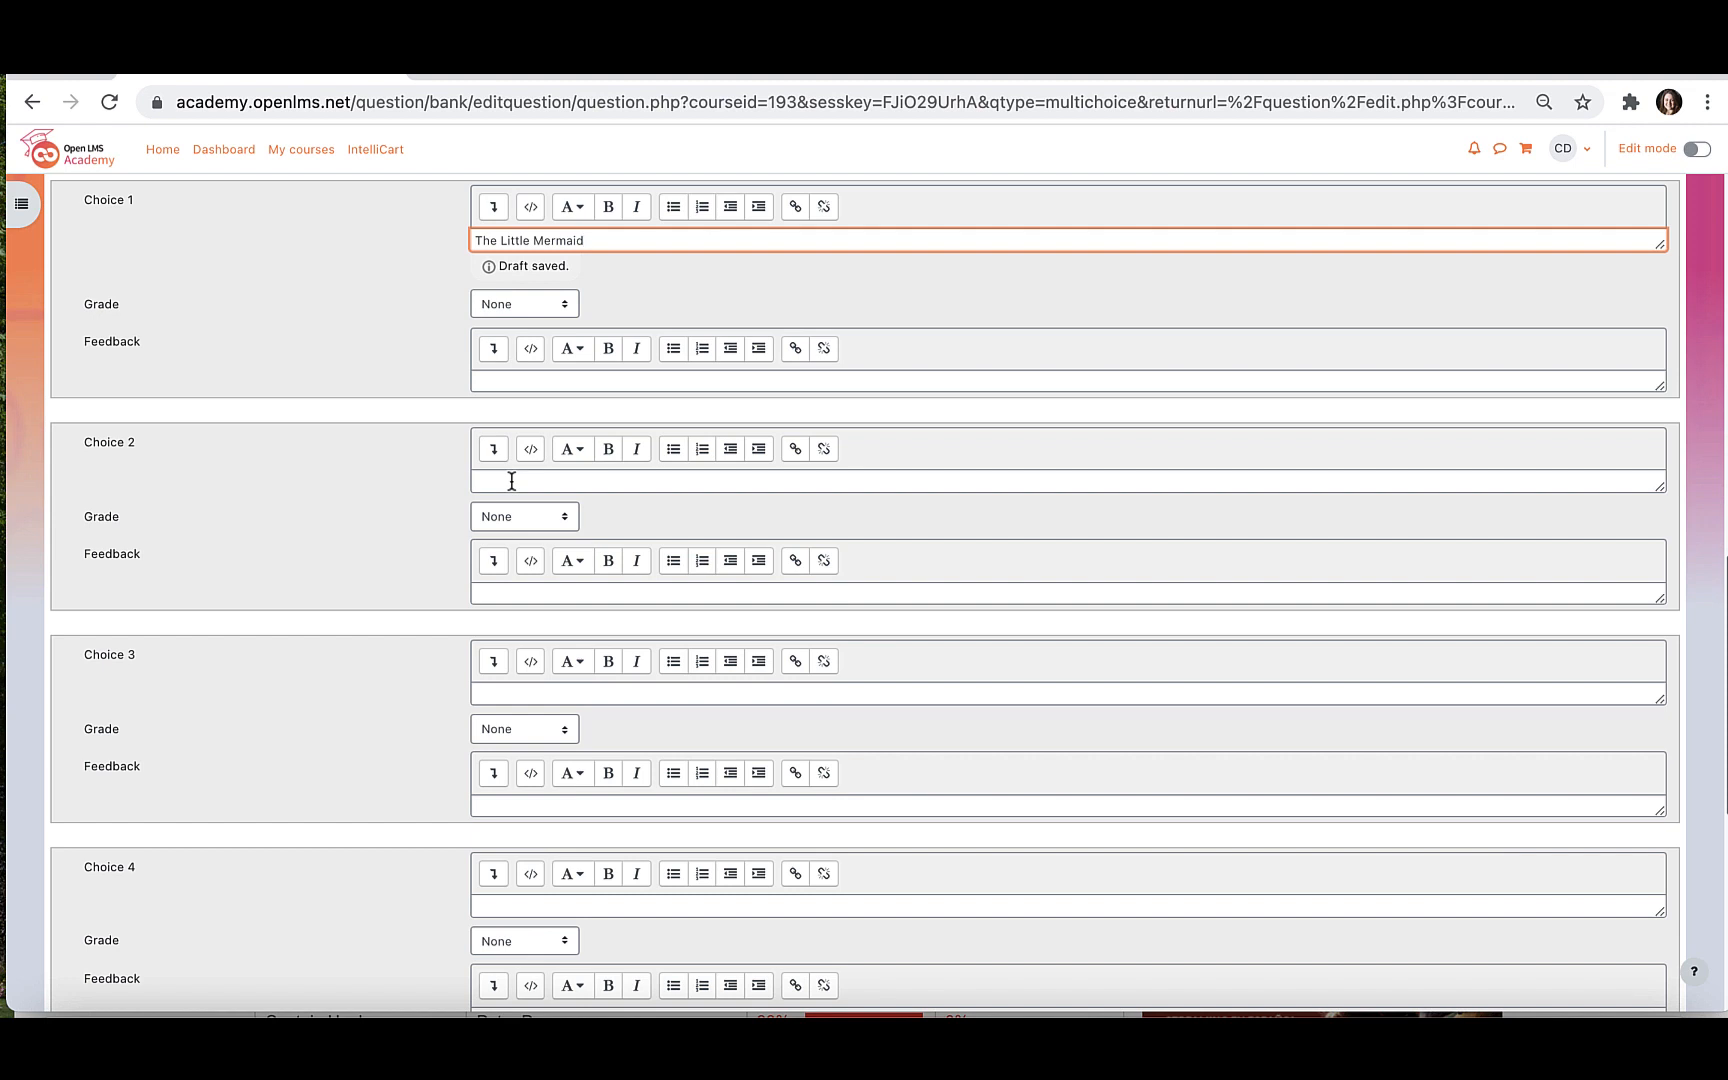
Enter "Hercules" as answer choice 2 and set its grade to 100%.
type("Hercules")
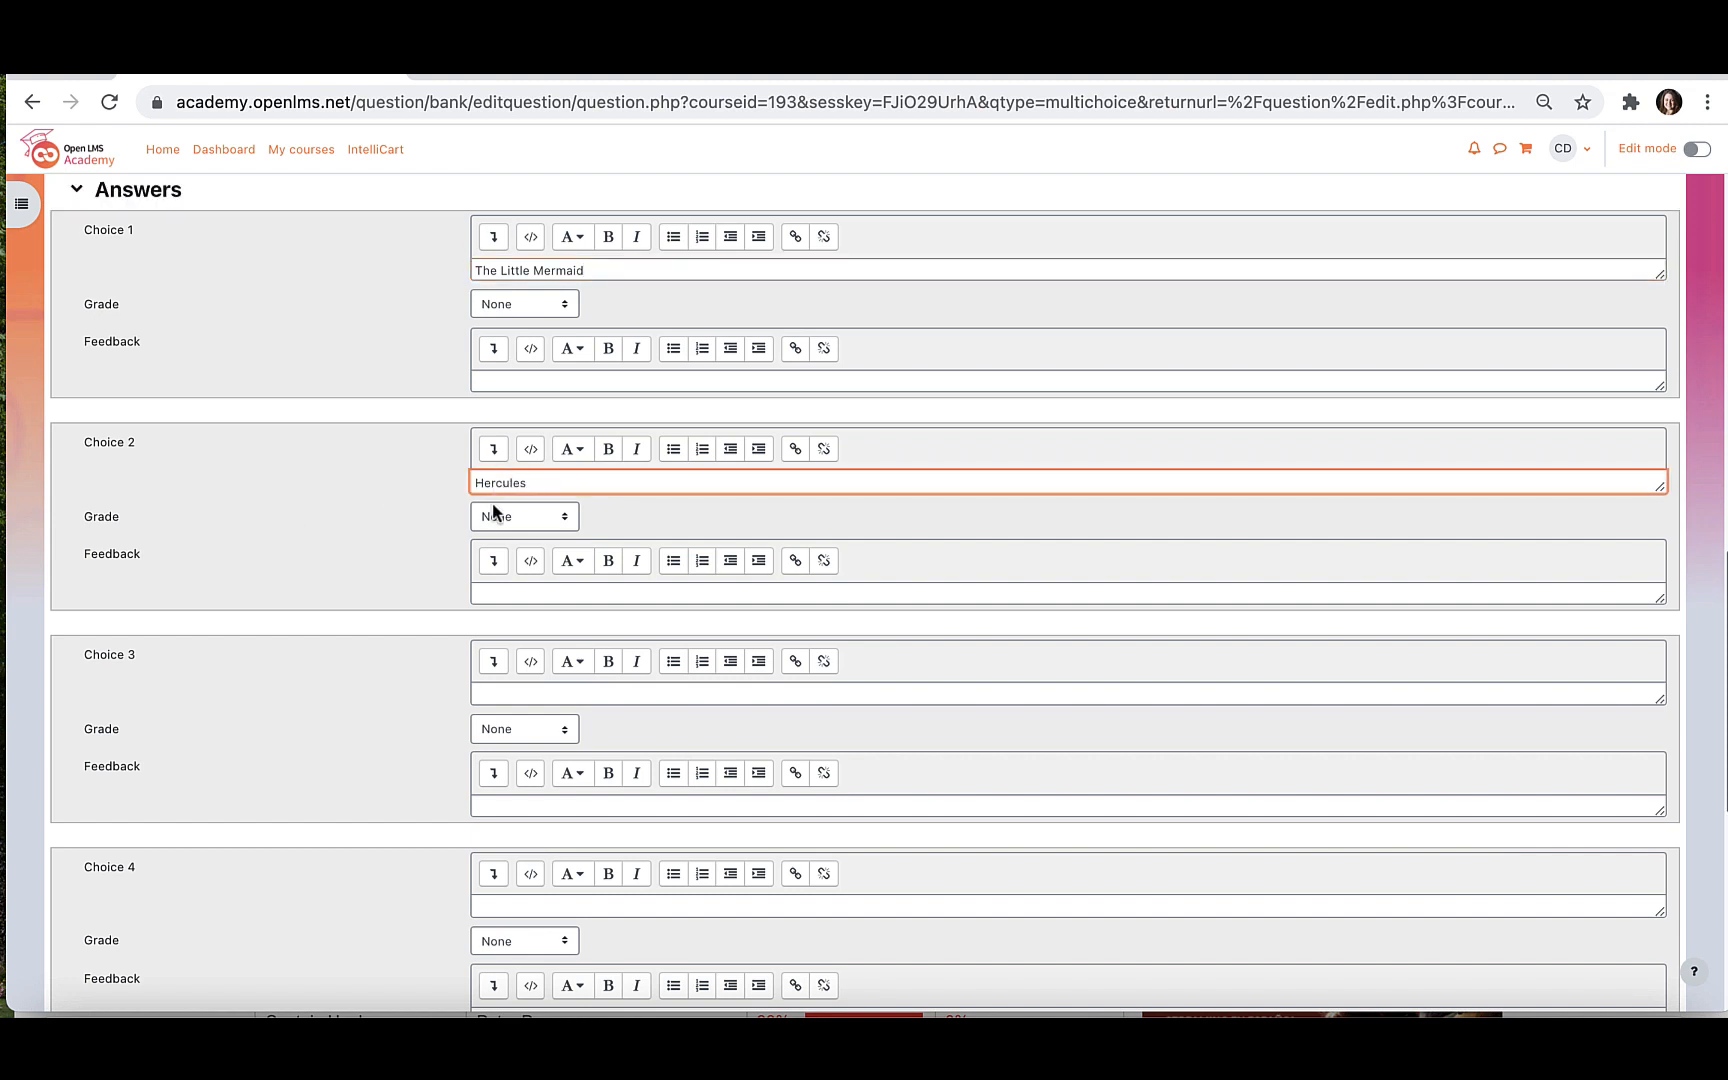
left_click(520, 516)
left_click(504, 539)
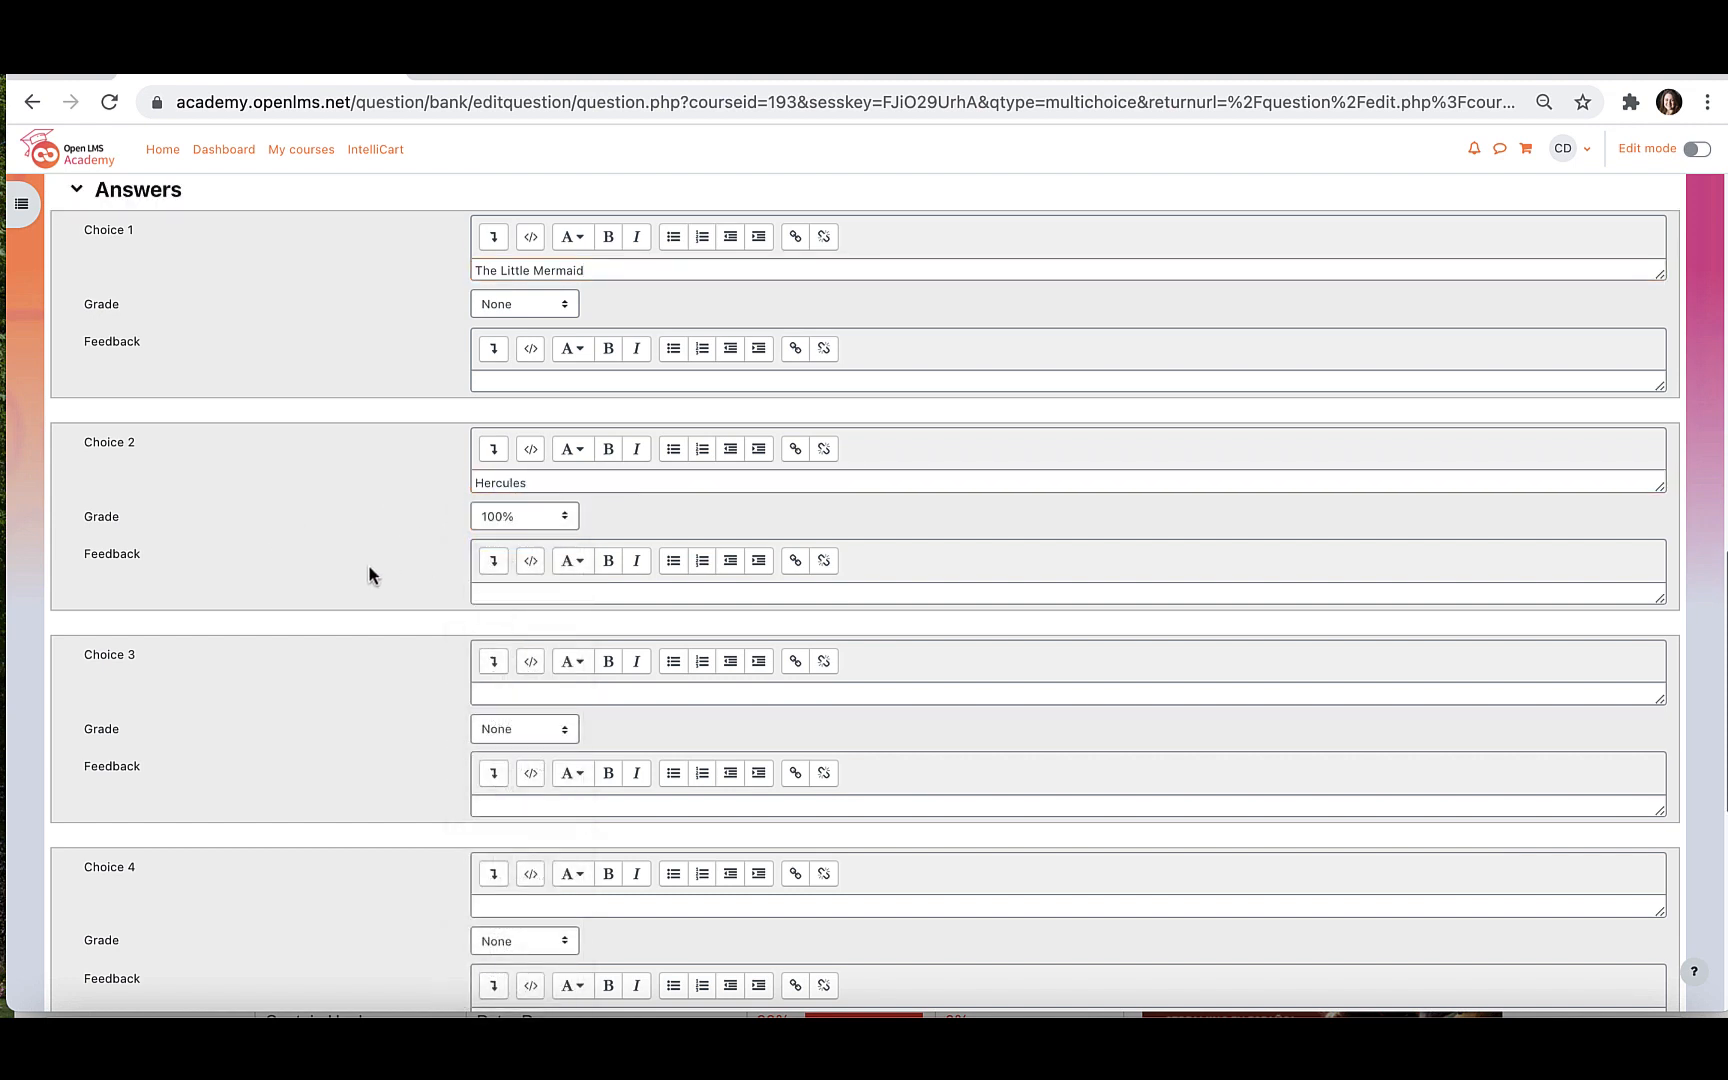
Enter "Wreck it Ralph" as choice 3 and "Zootopia" as choice 4, and save the question.
left_click(535, 692)
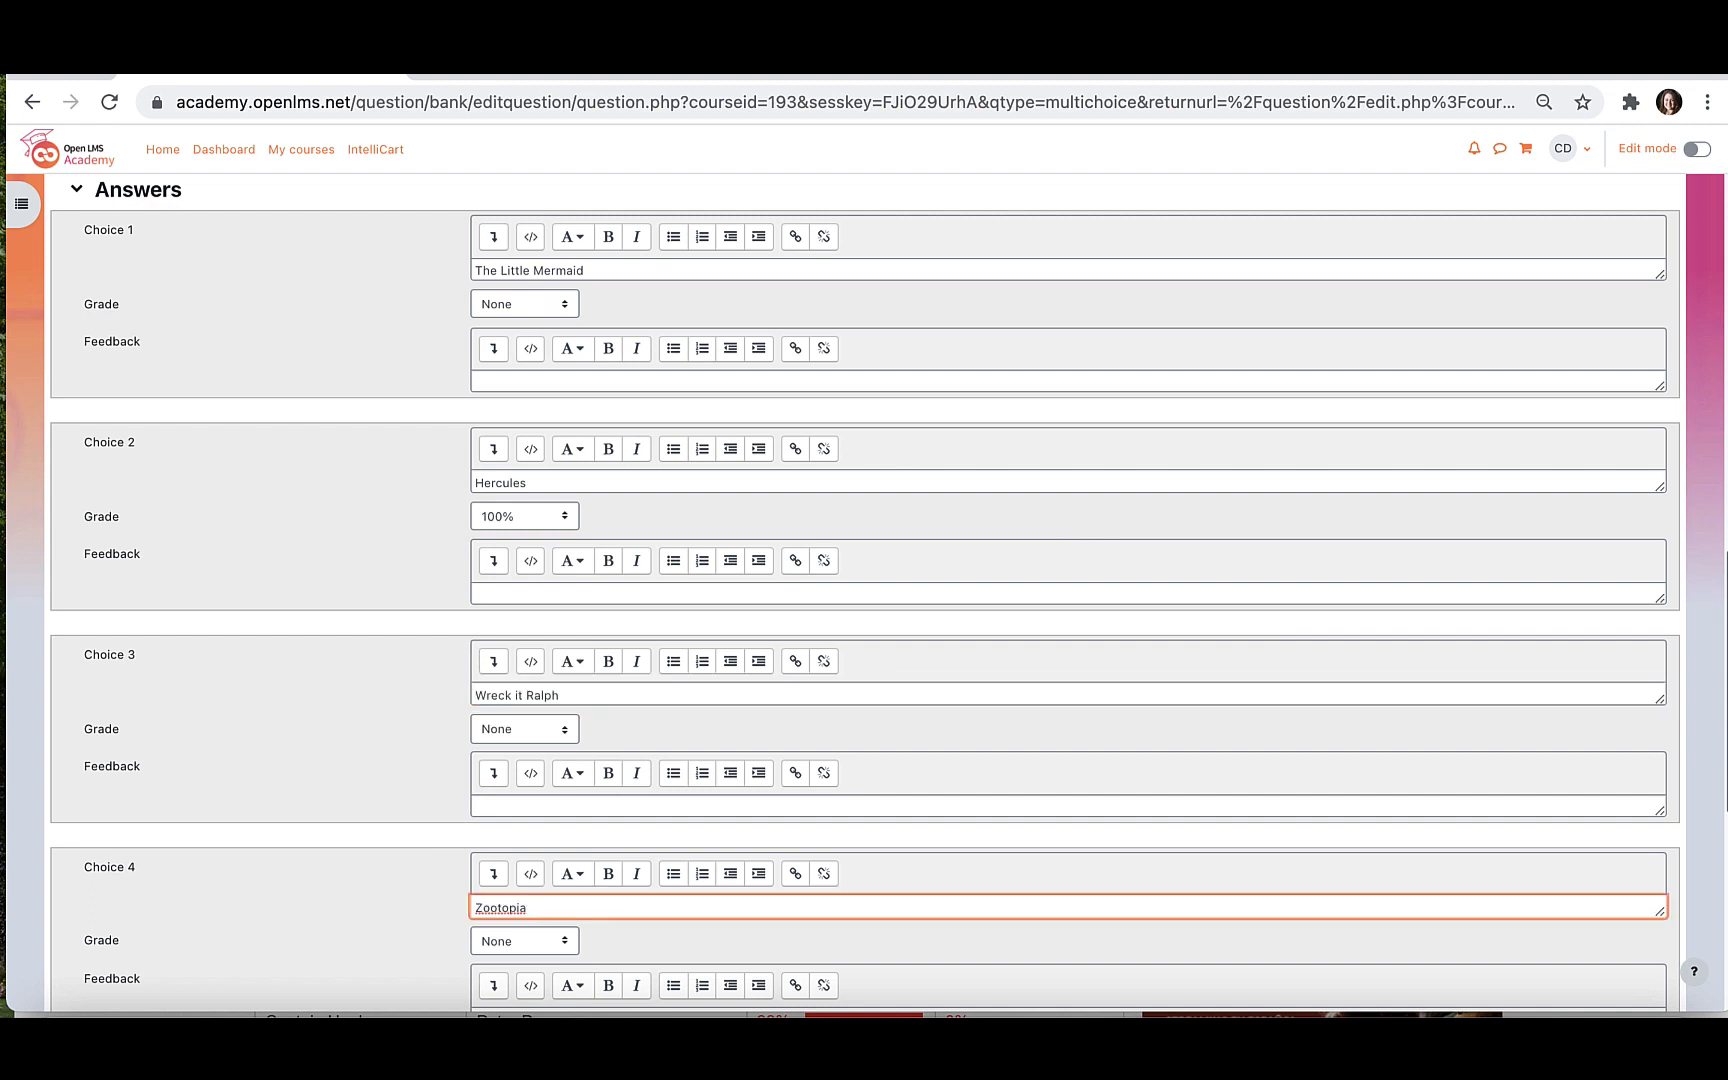
scroll(540, 907, "down", 1)
scroll(429, 844, "down", 1)
scroll(428, 842, "down", 5)
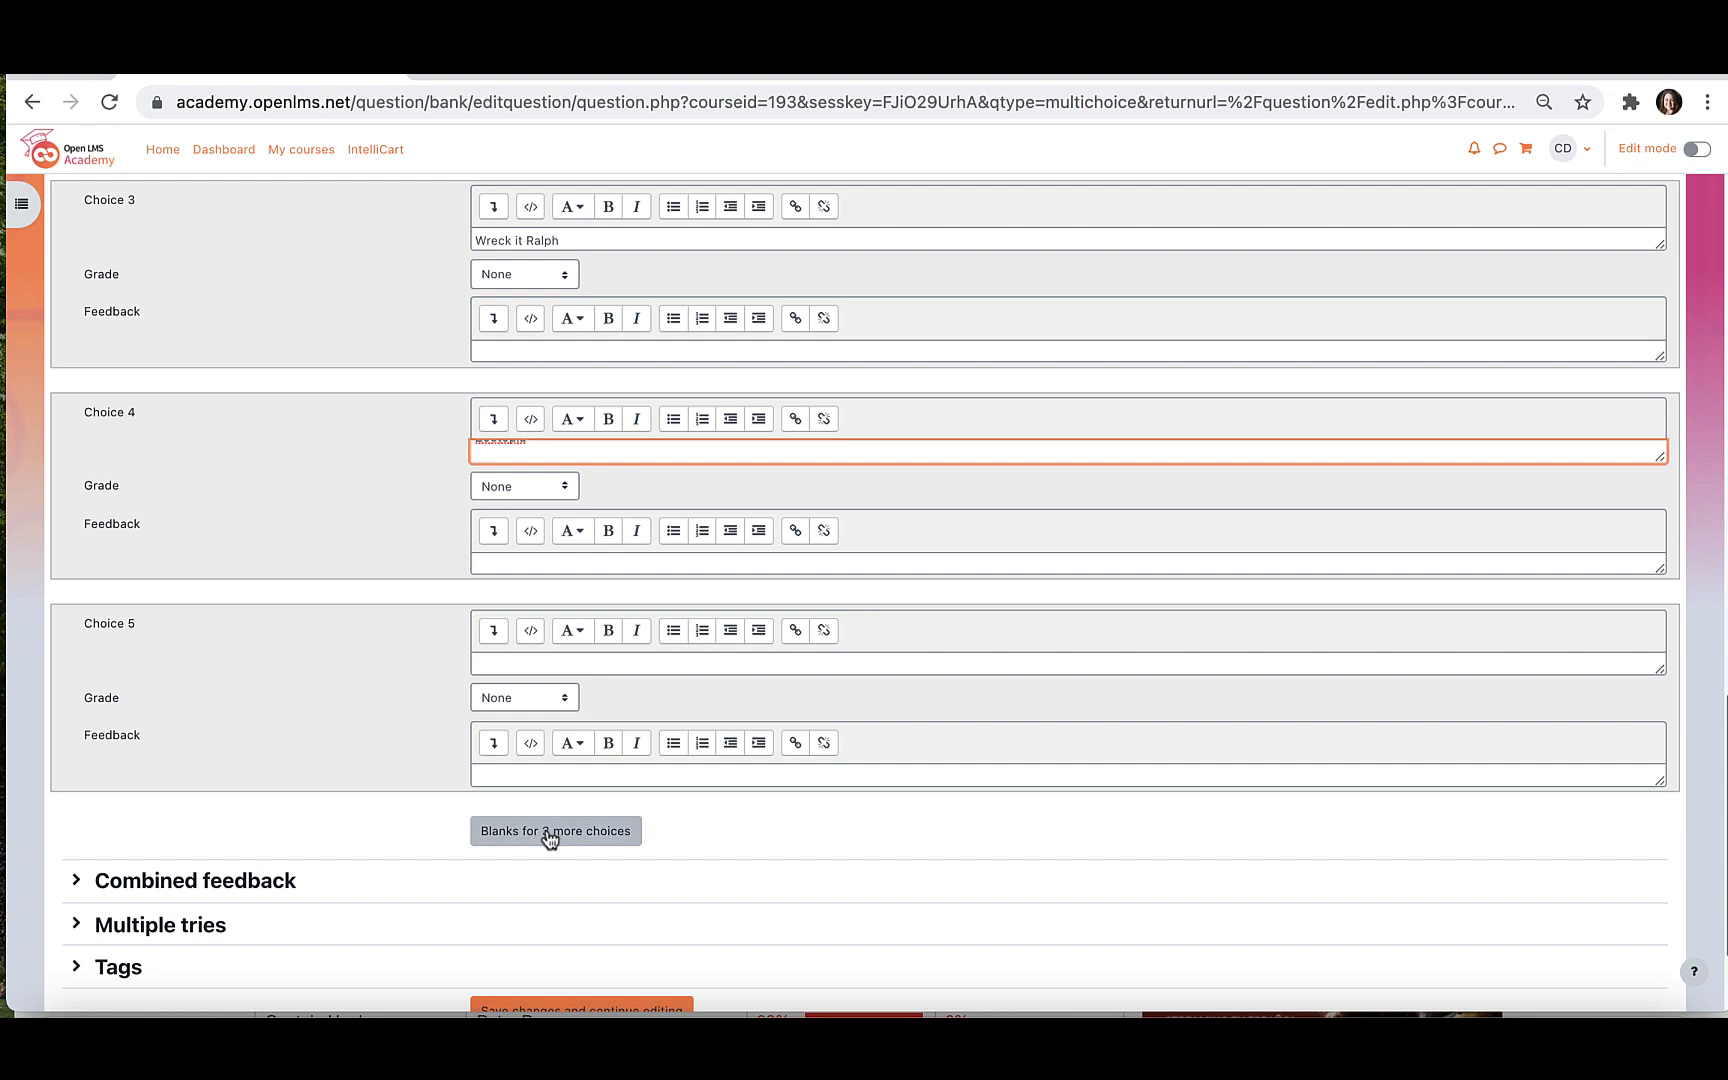
scroll(548, 835, "down", 1)
scroll(548, 838, "down", 2)
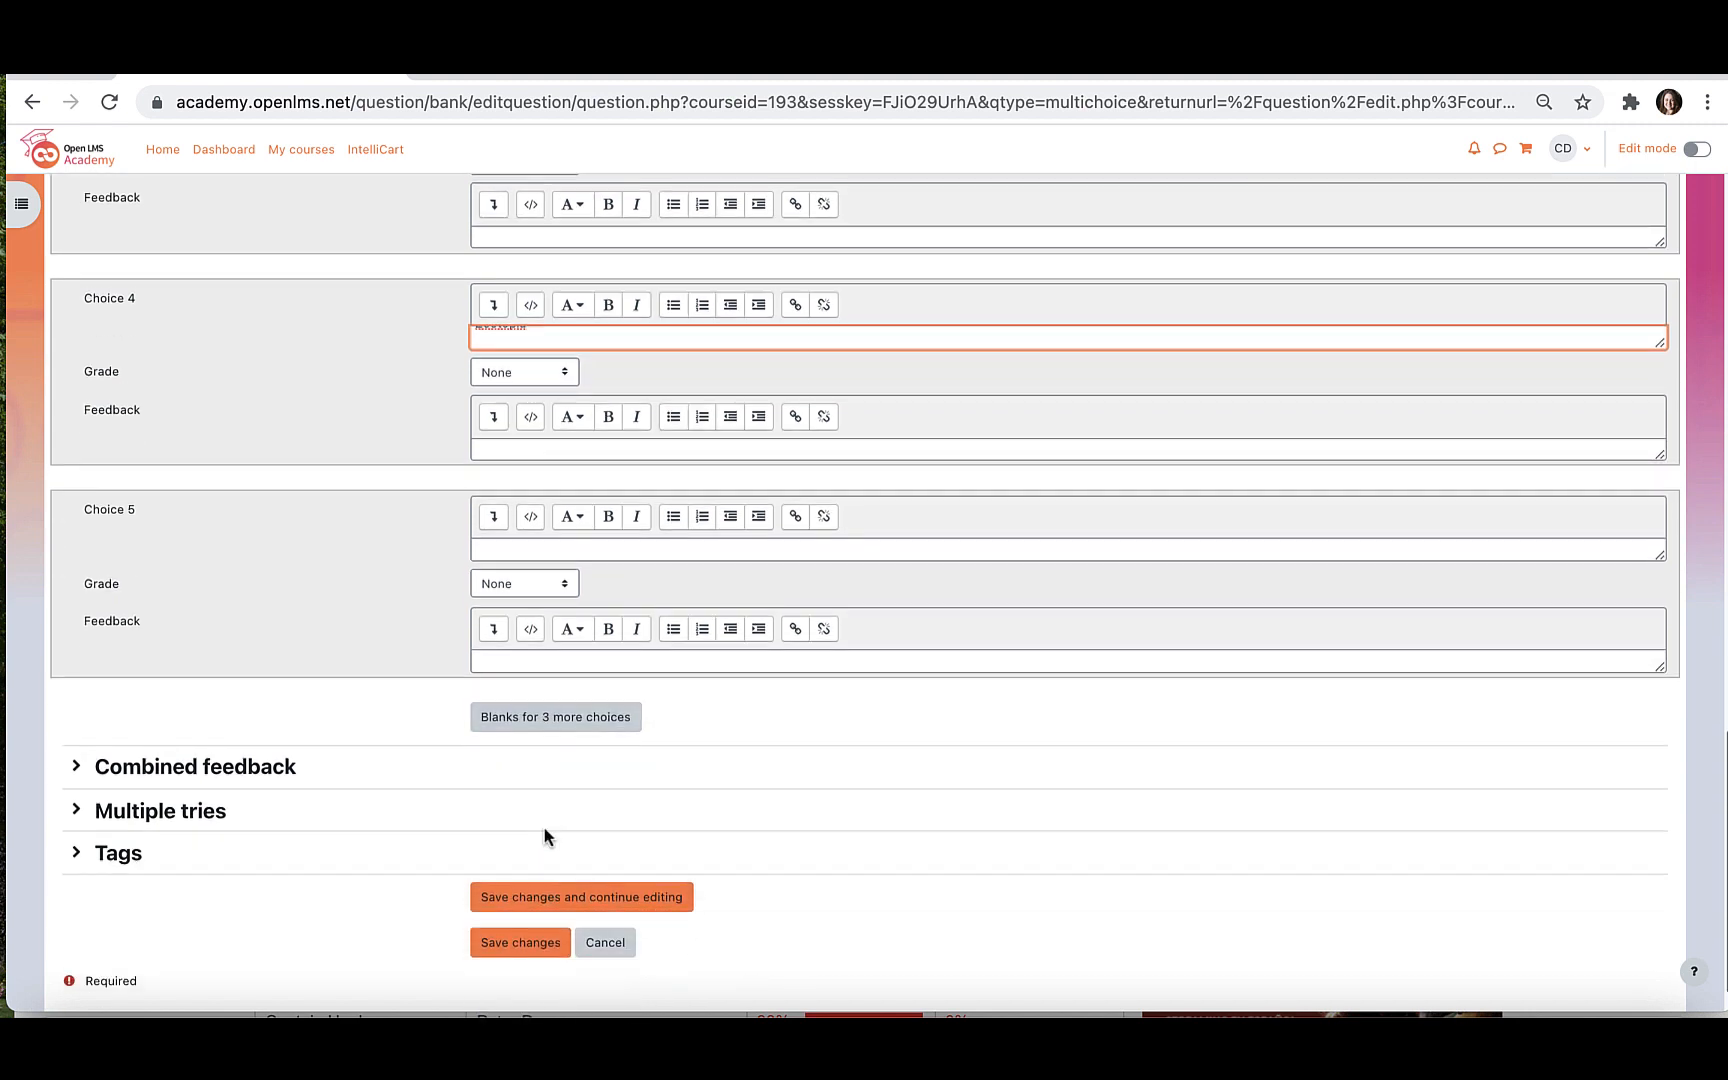
left_click(513, 940)
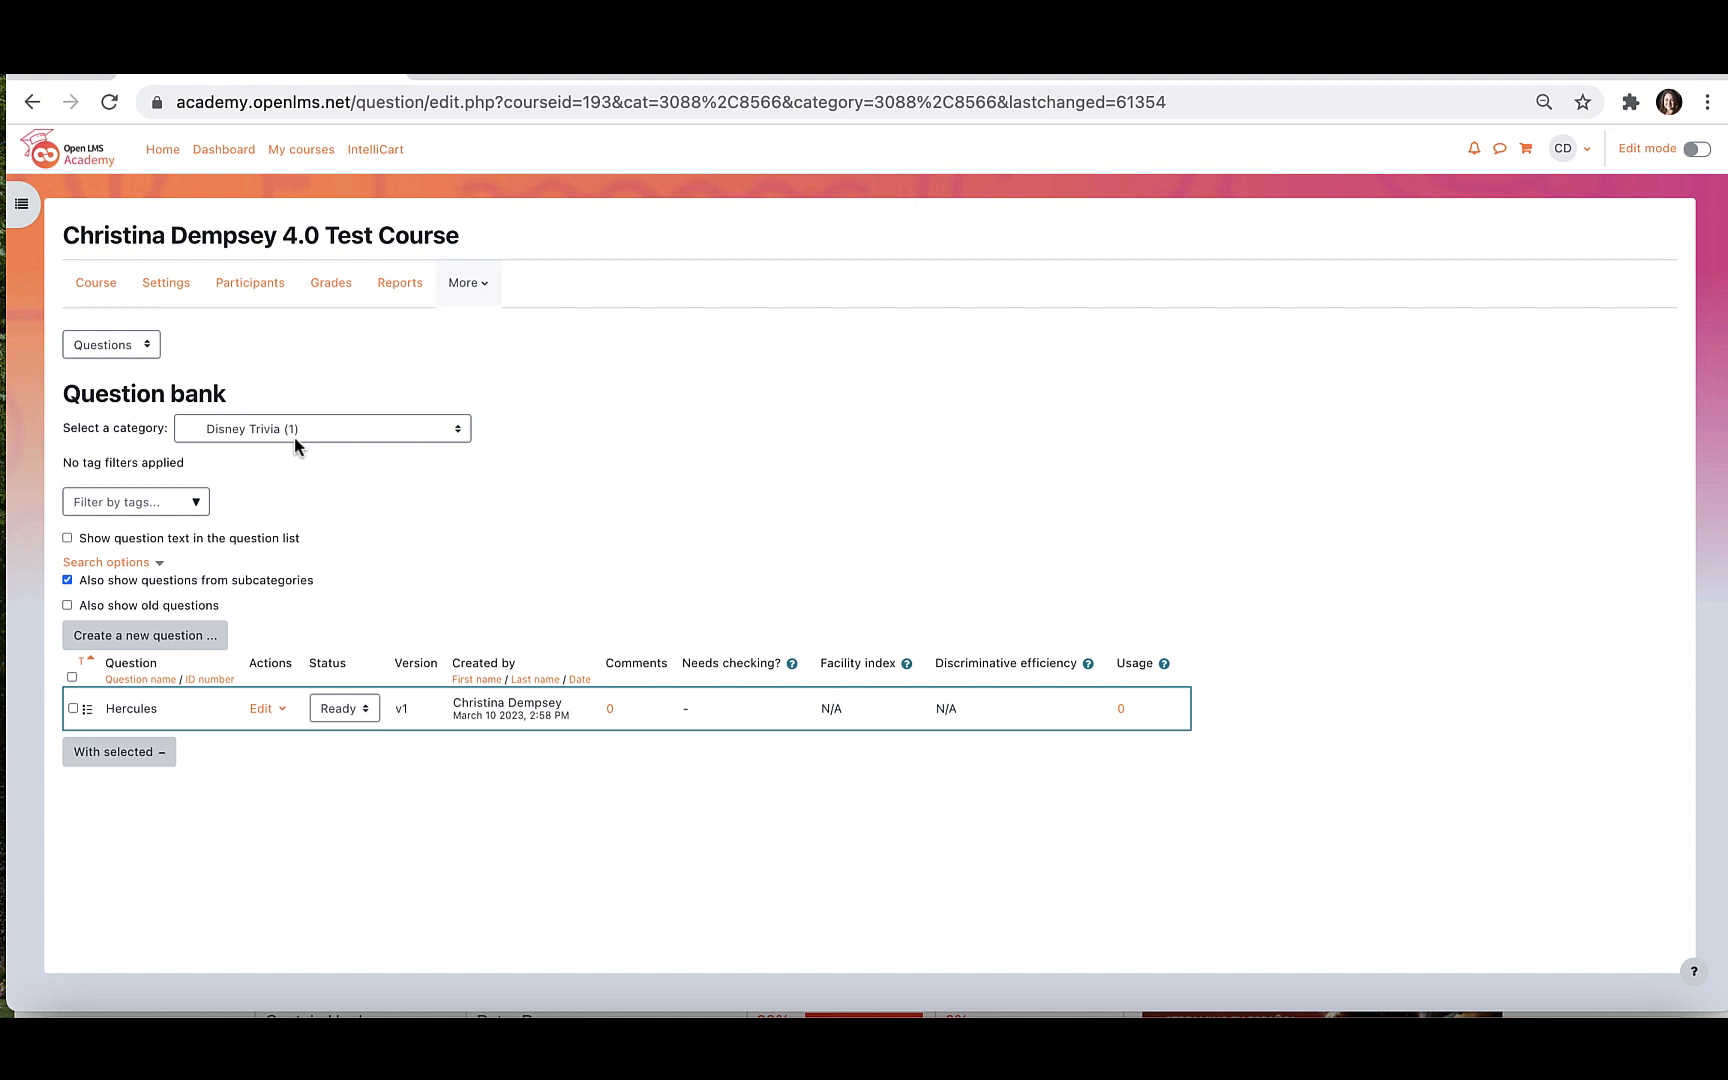
Create a True/False question named "Castle" with the text "The castle in Magic Kingdom is known as Snow White's Castle.".
left_click(167, 638)
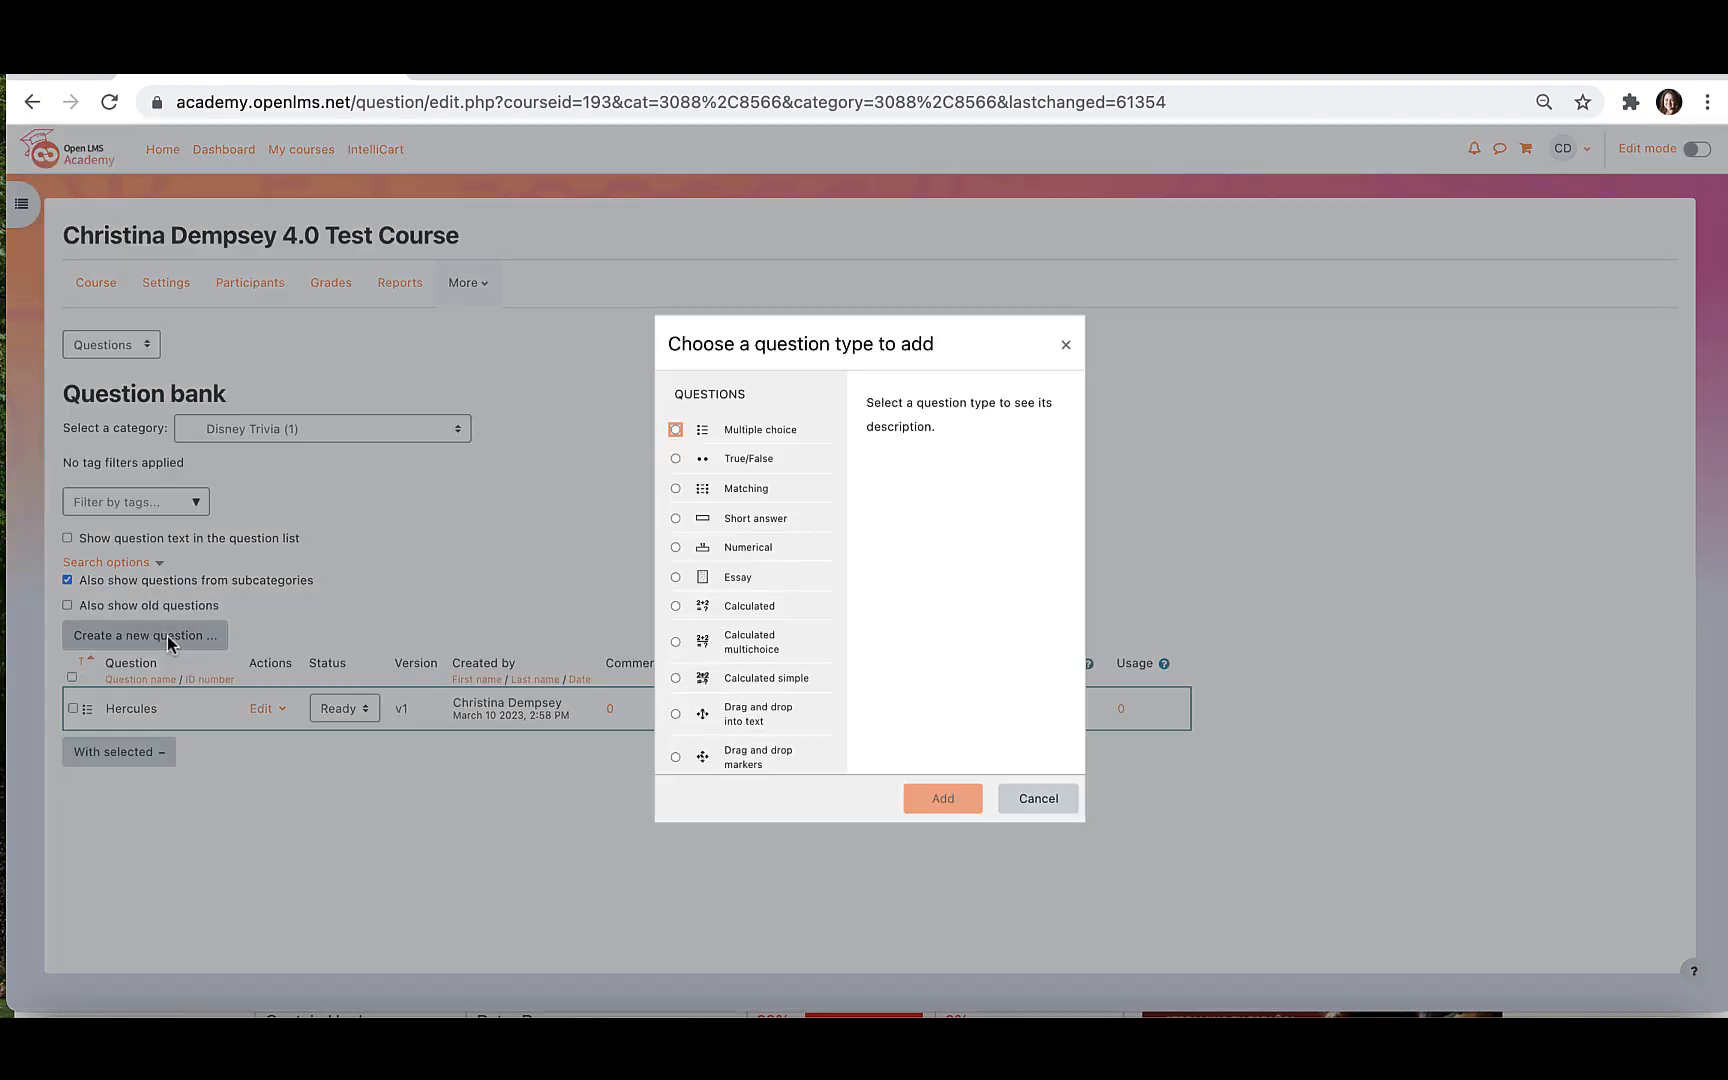
left_click(675, 458)
left_click(929, 800)
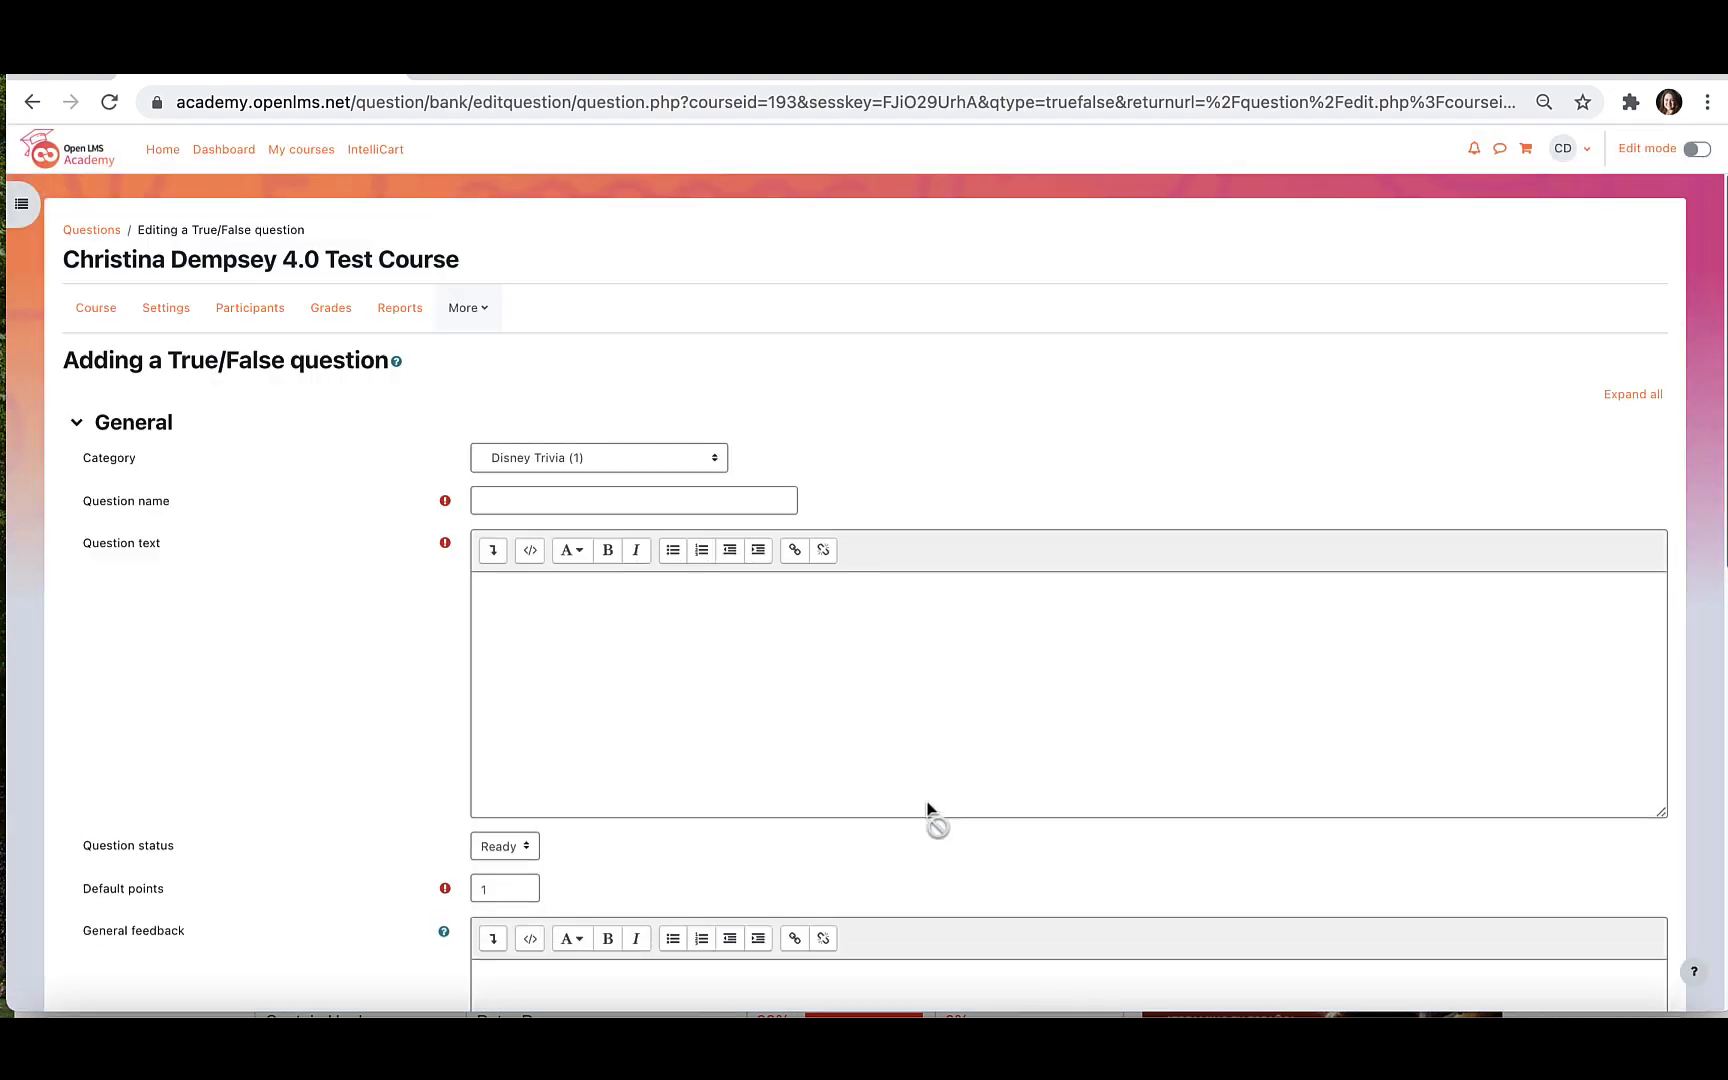
left_click(719, 498)
type("Castle")
left_click(849, 707)
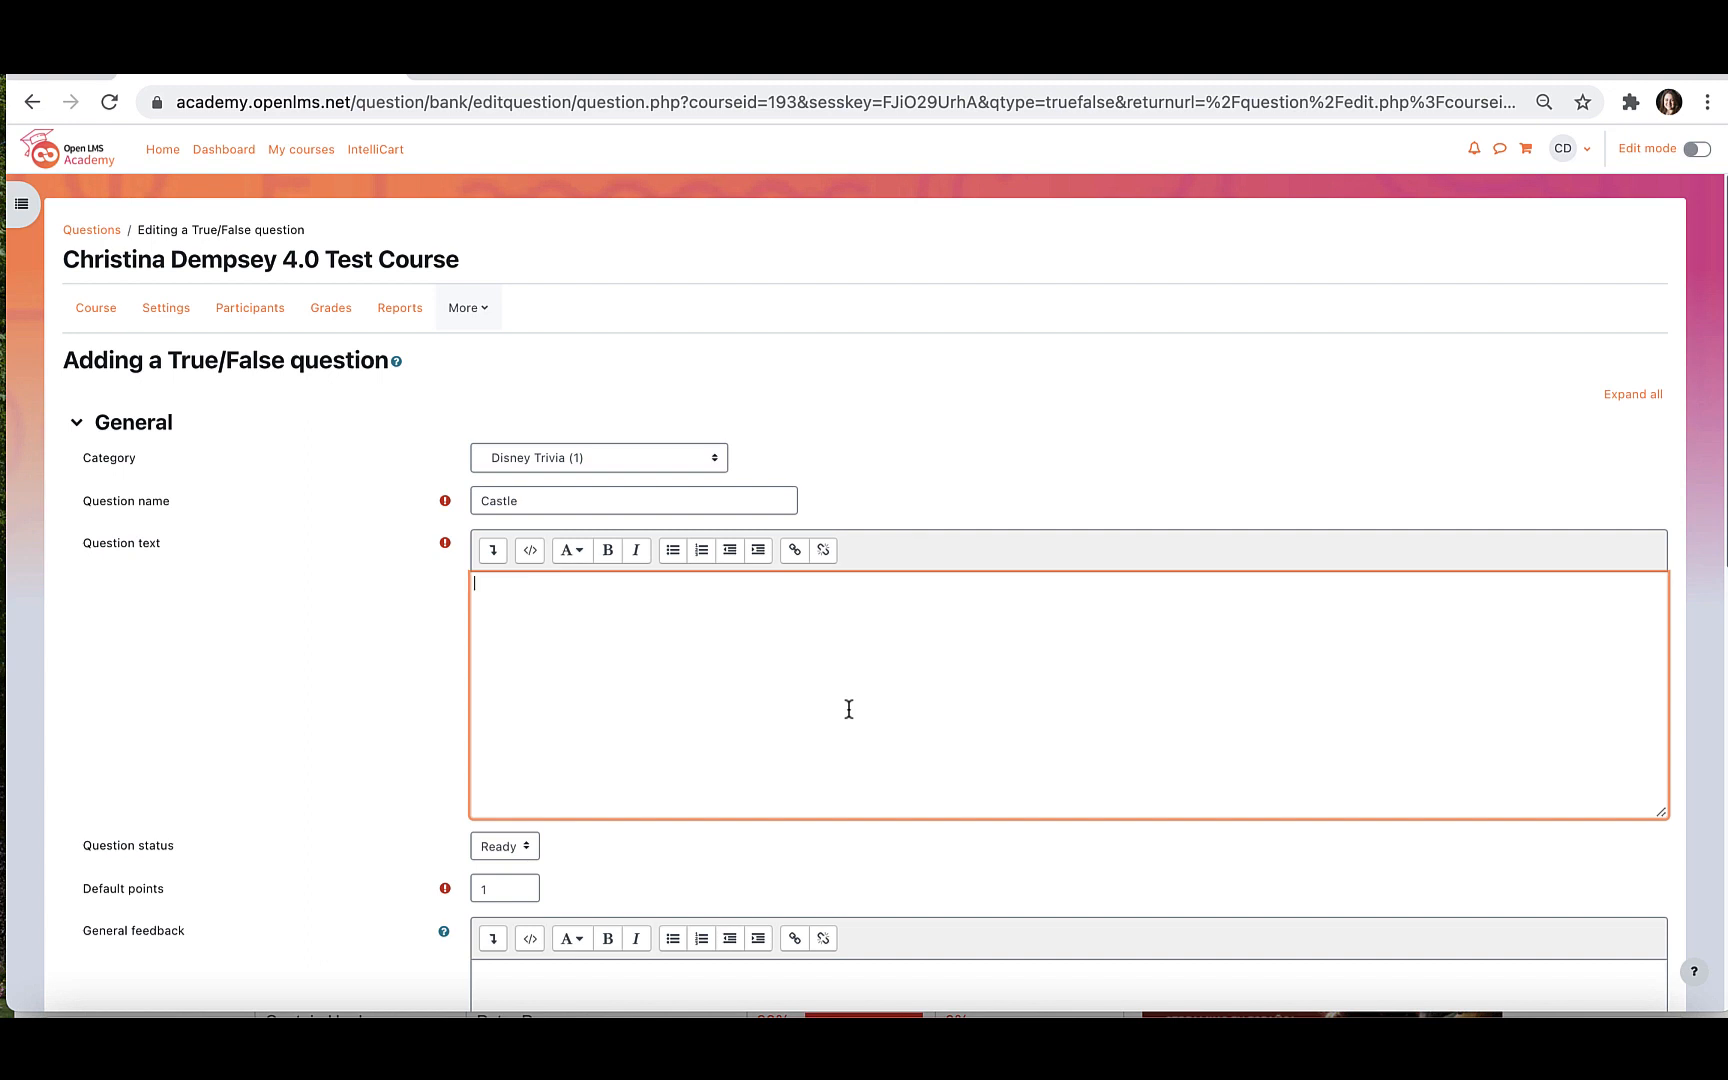
type("The castle in Magic Kingdom is known as Snow White's Castle.")
scroll(513, 783, "down", 1)
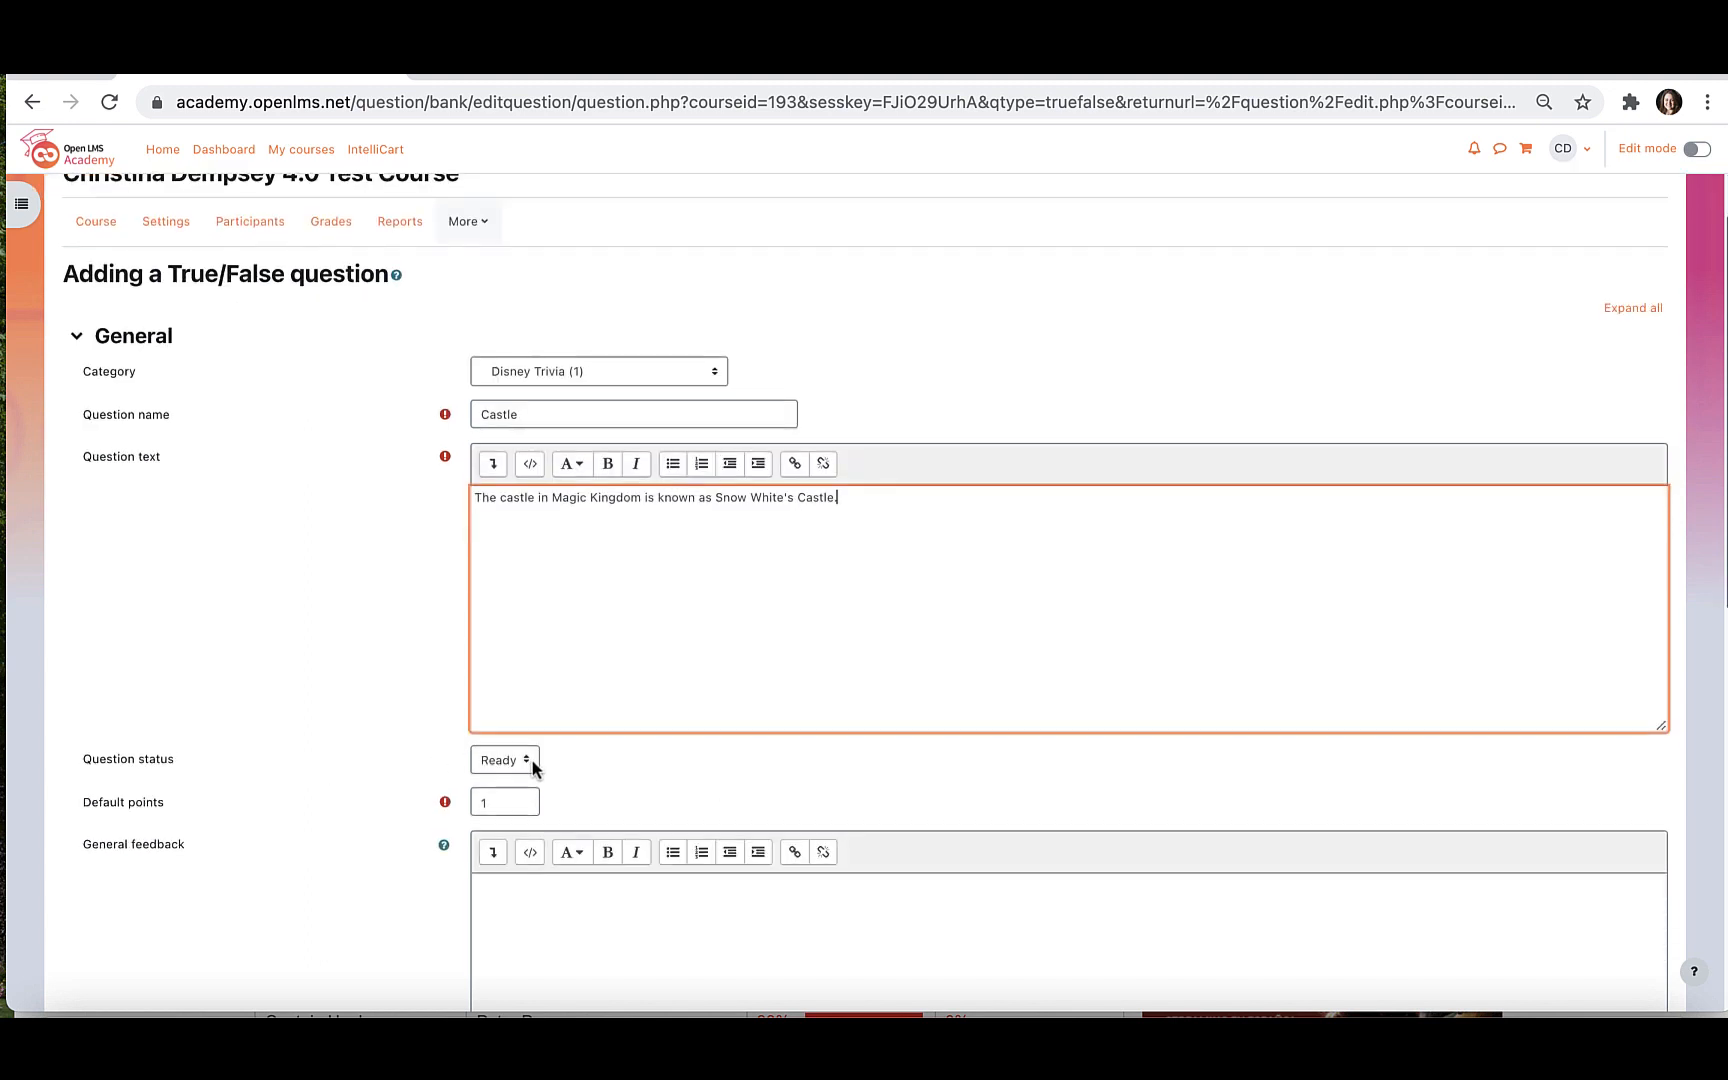
Keep False as the correct answer for the Castle question and save it.
scroll(533, 768, "down", 4)
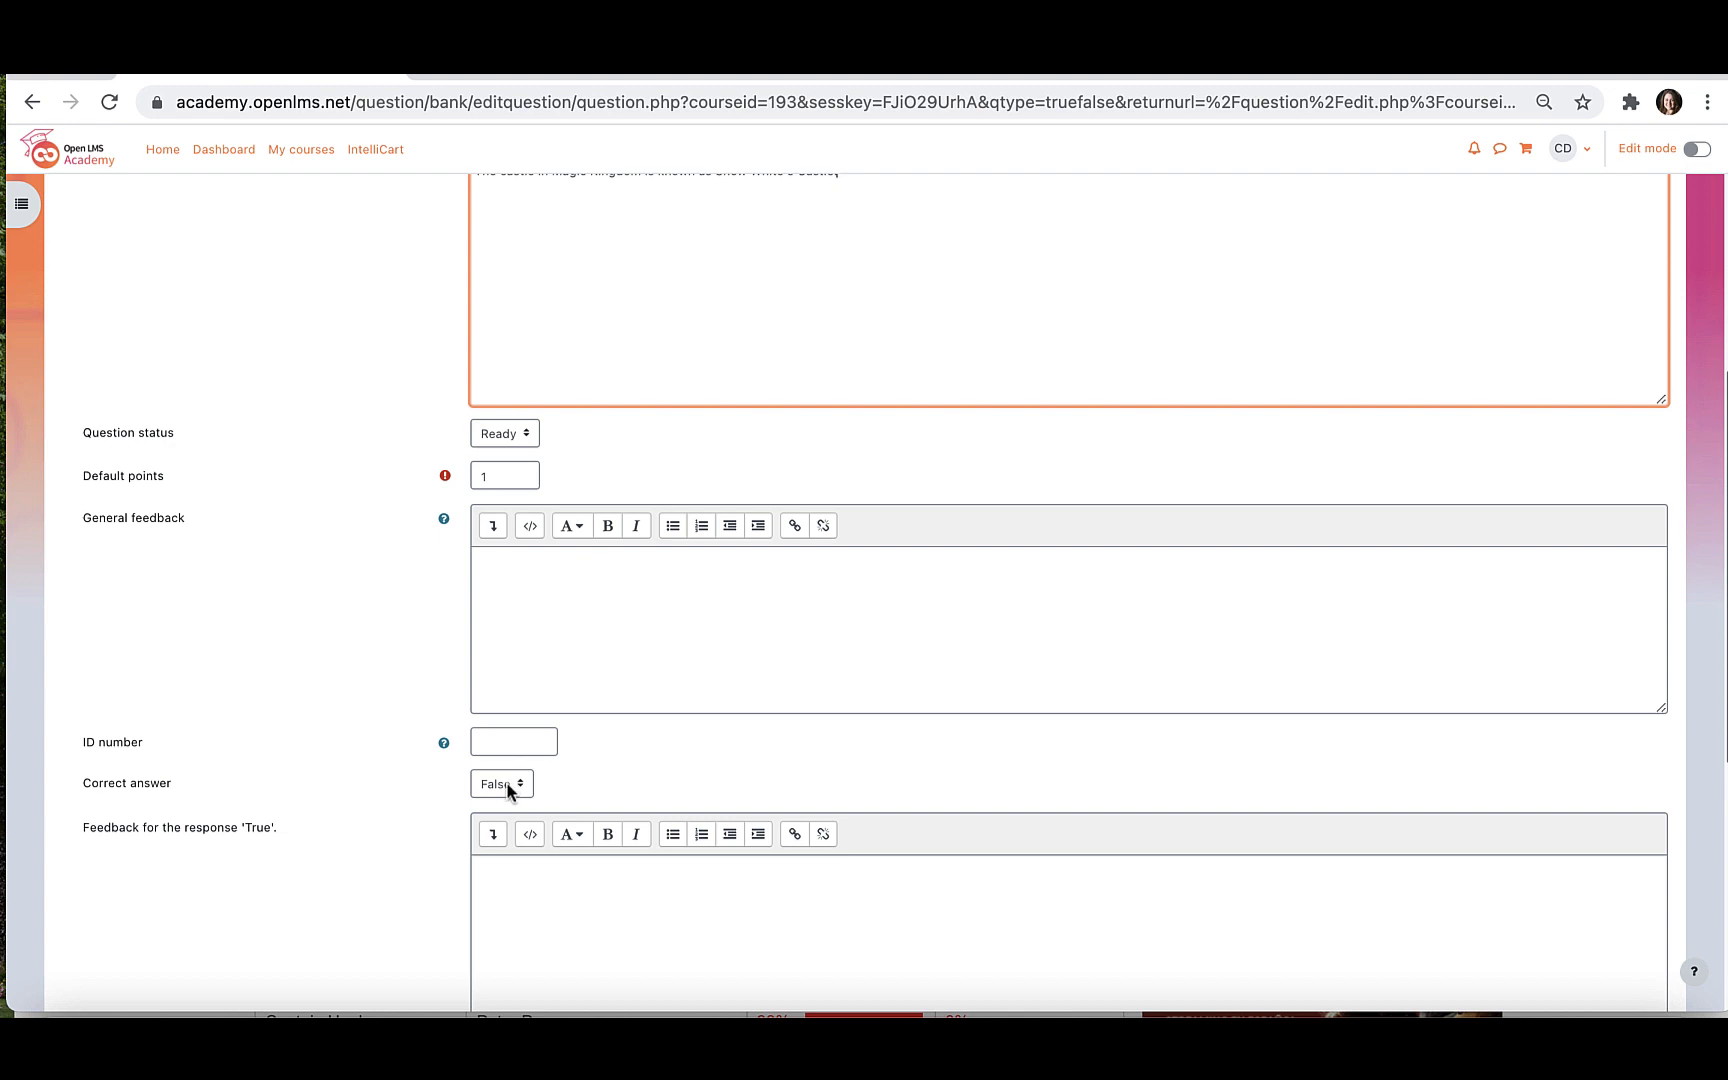
left_click(508, 788)
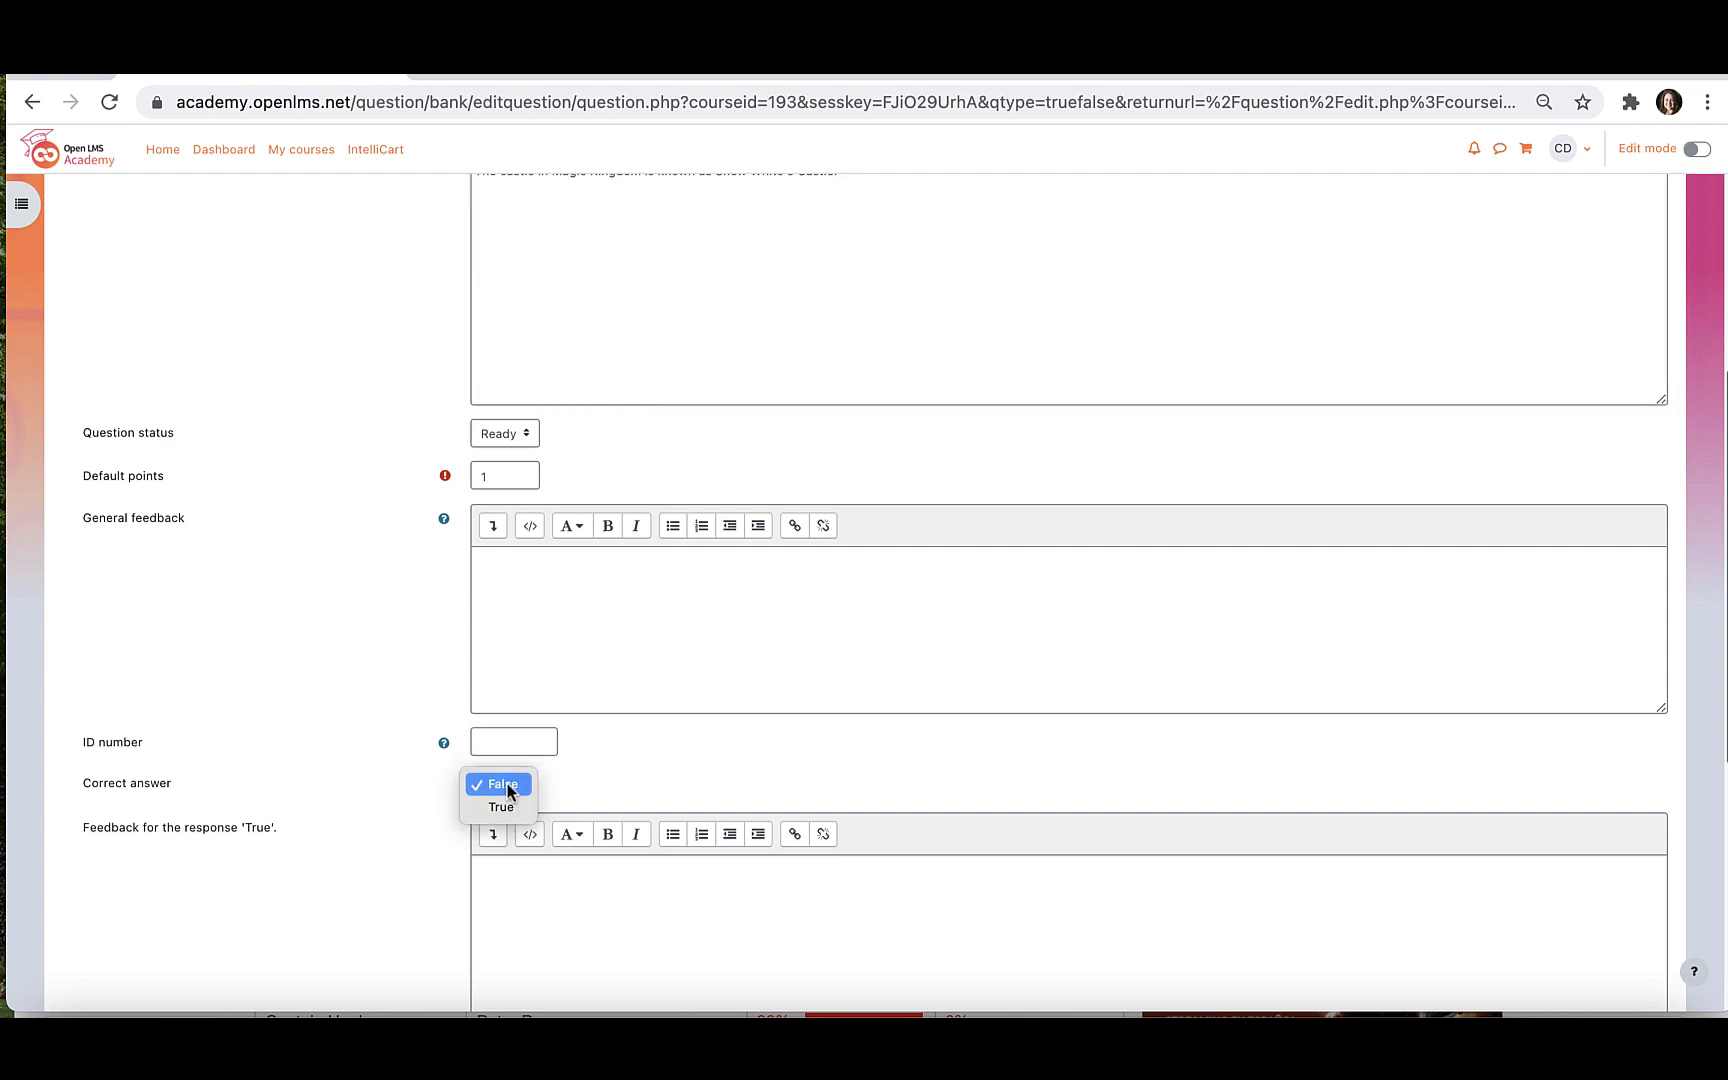
scroll(617, 805, "down", 5)
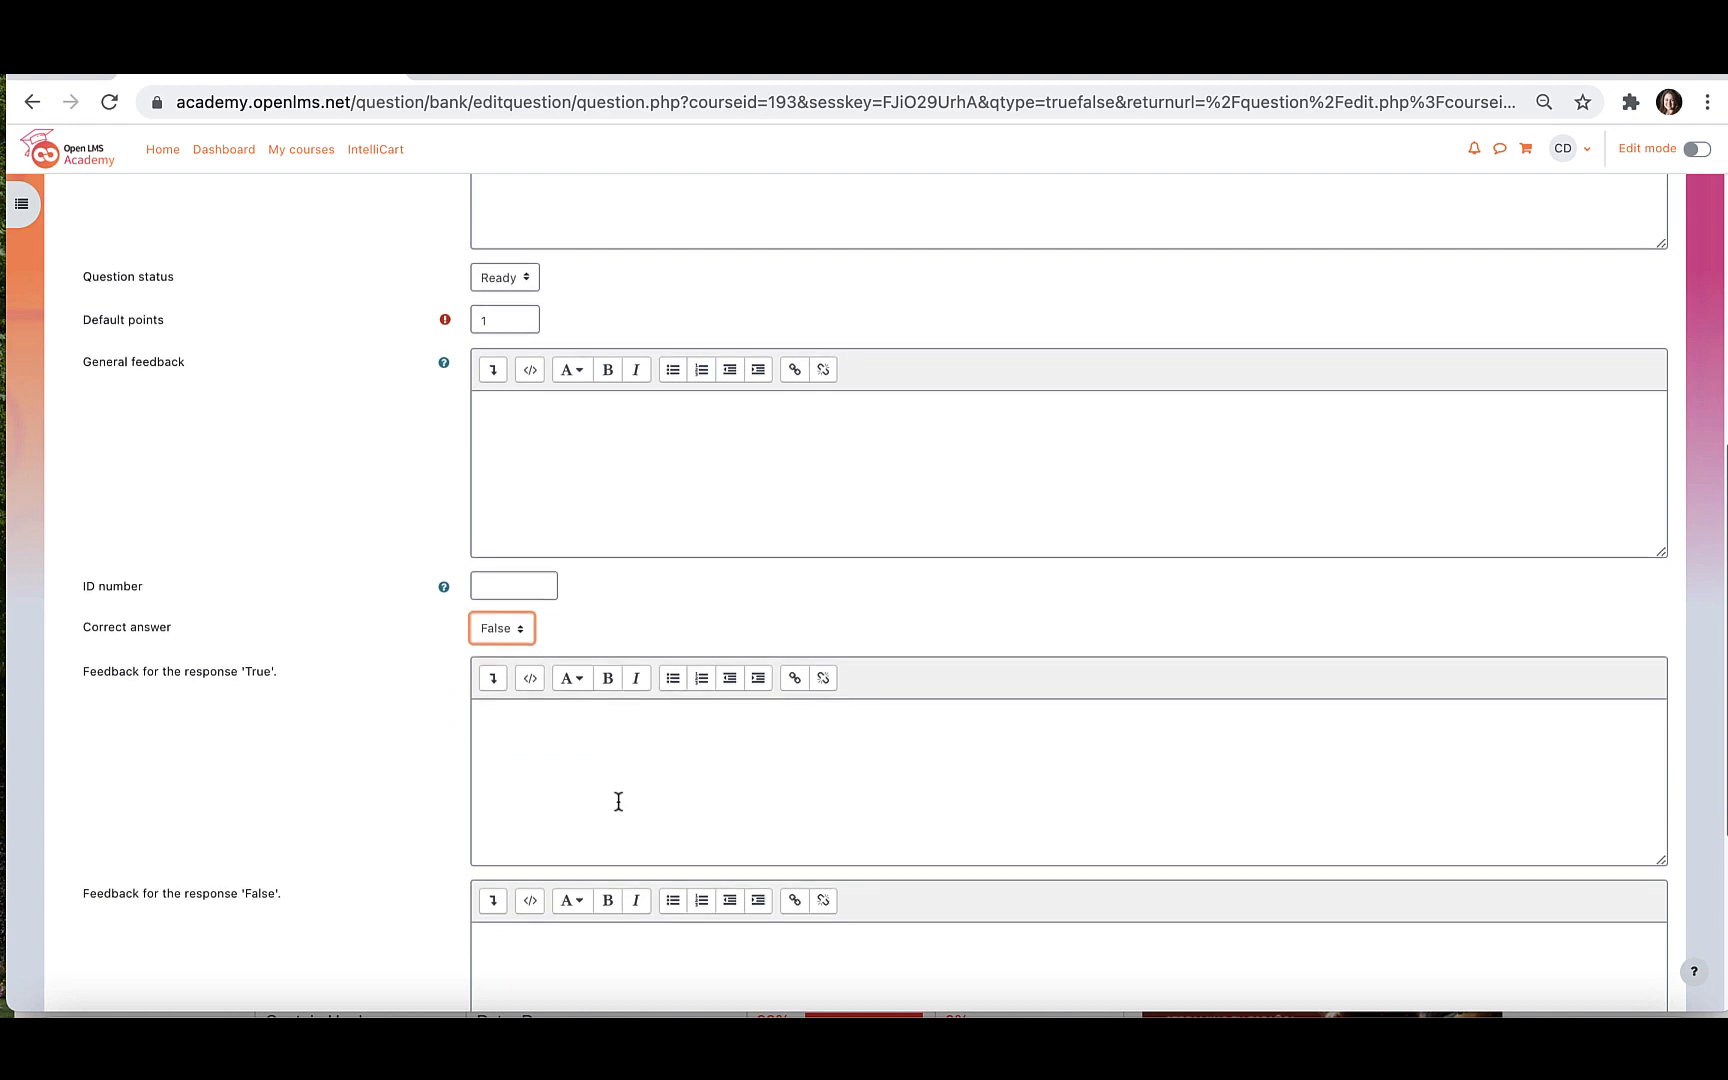
left_click(516, 918)
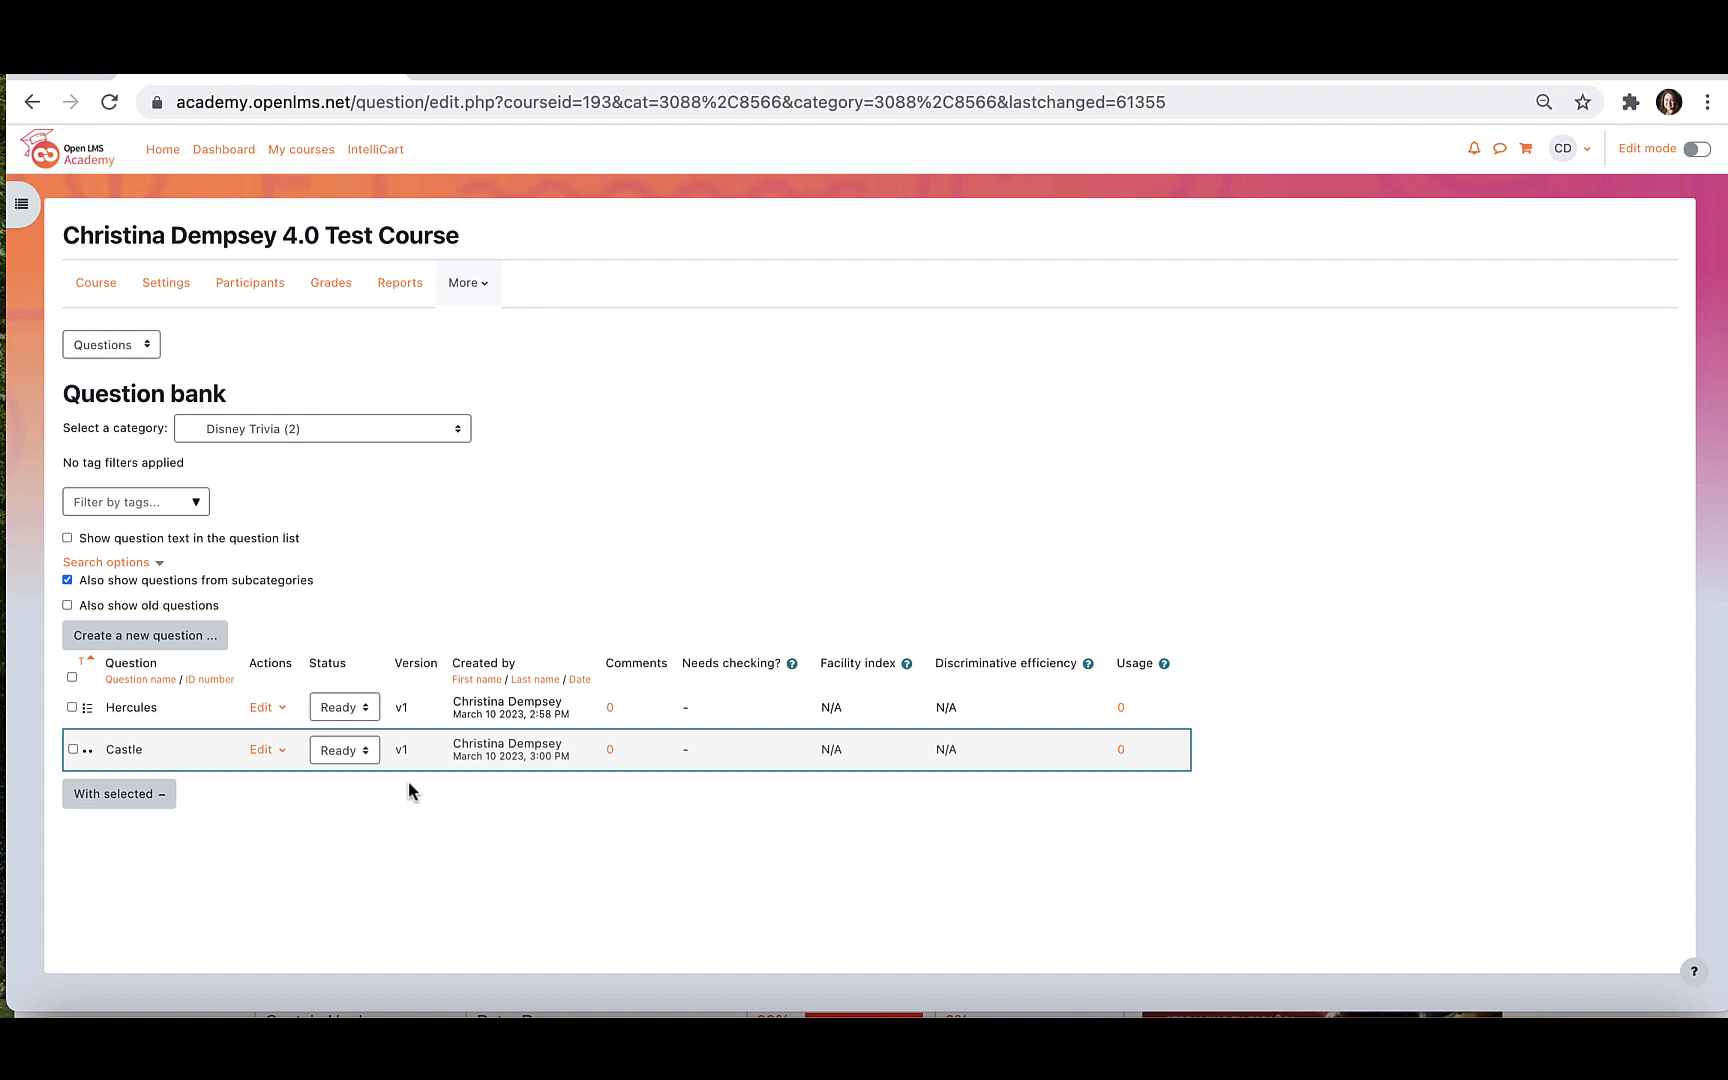
Show the questions of the Default for CDTC category in the question bank.
left_click(425, 427)
left_click(421, 404)
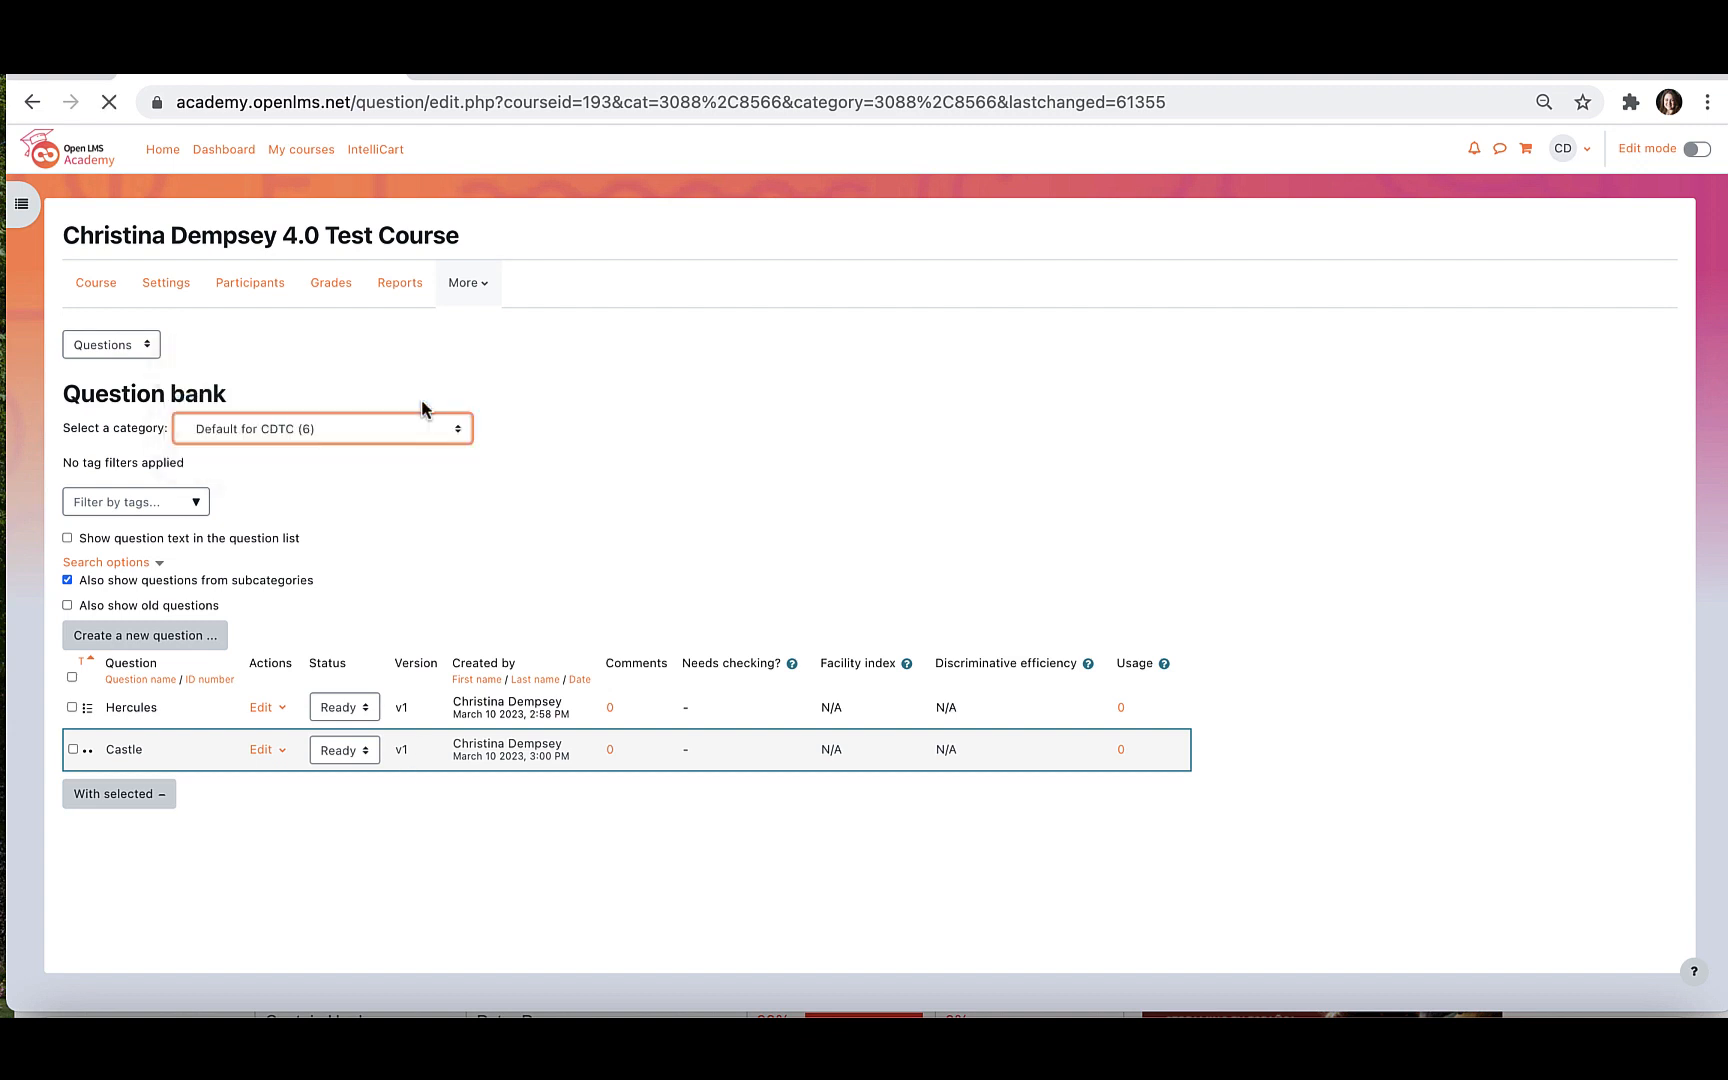
scroll(413, 693, "down", 1)
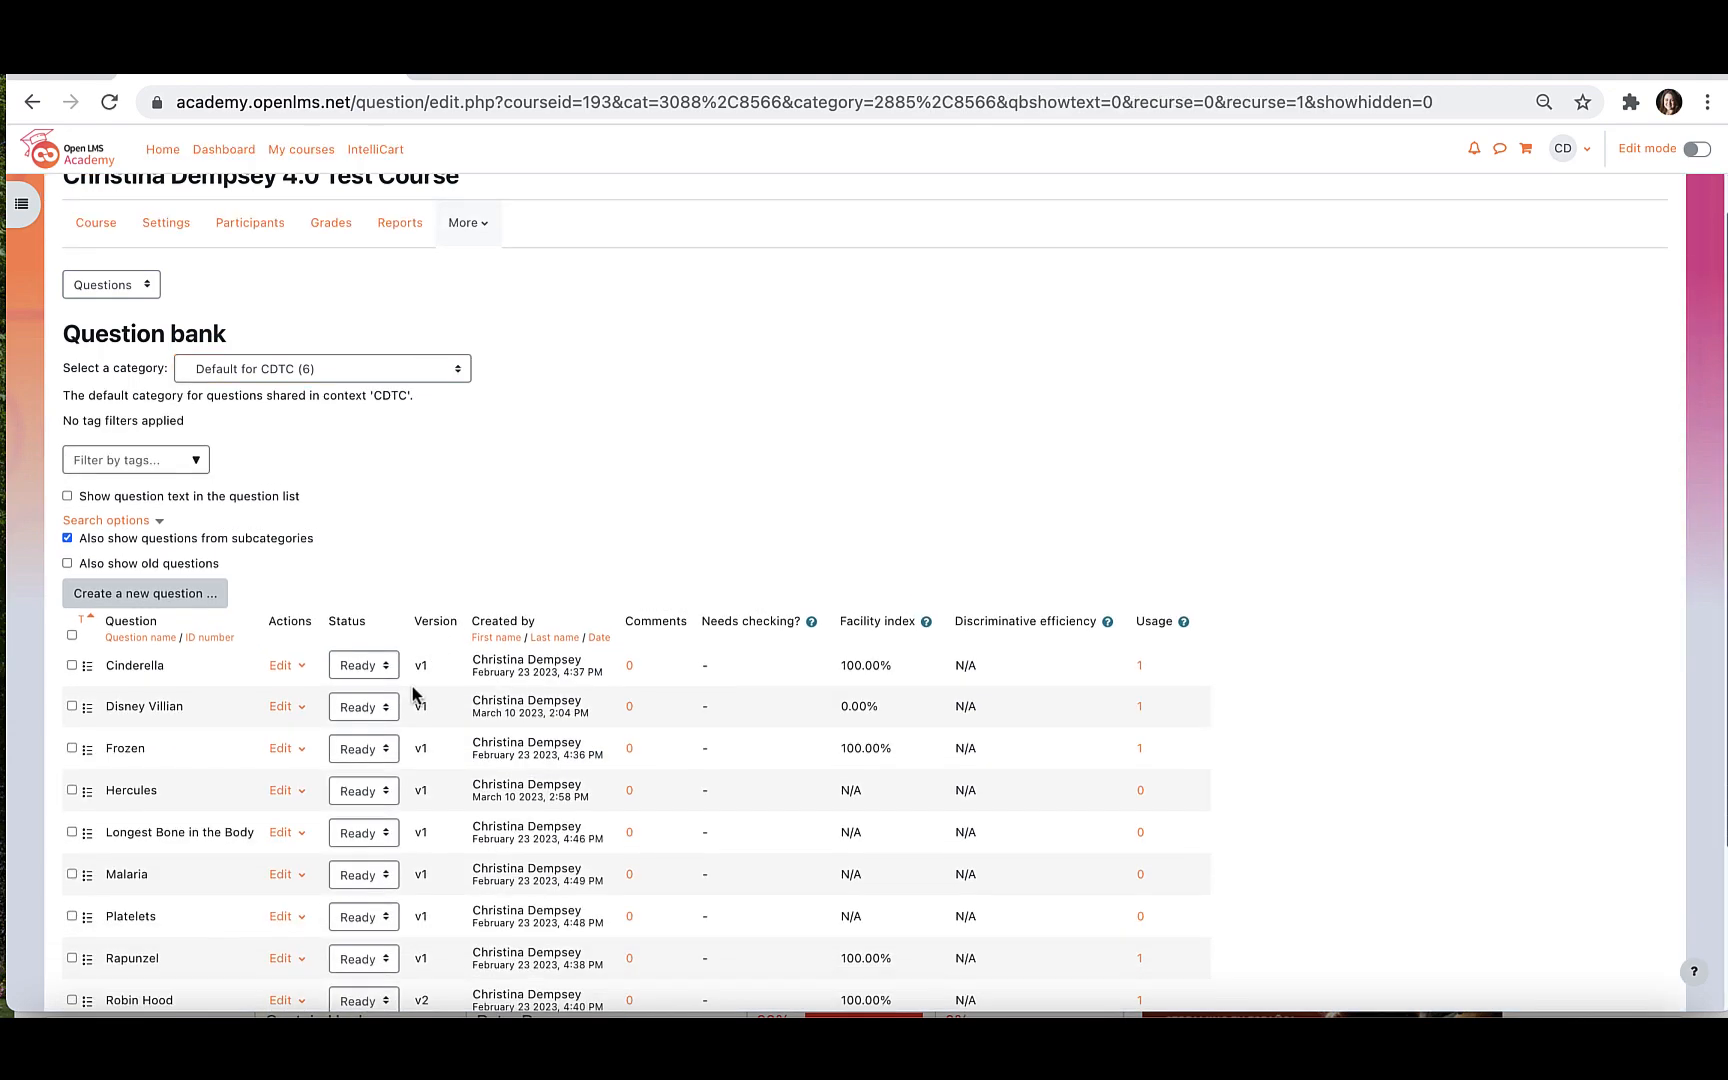
scroll(413, 693, "down", 1)
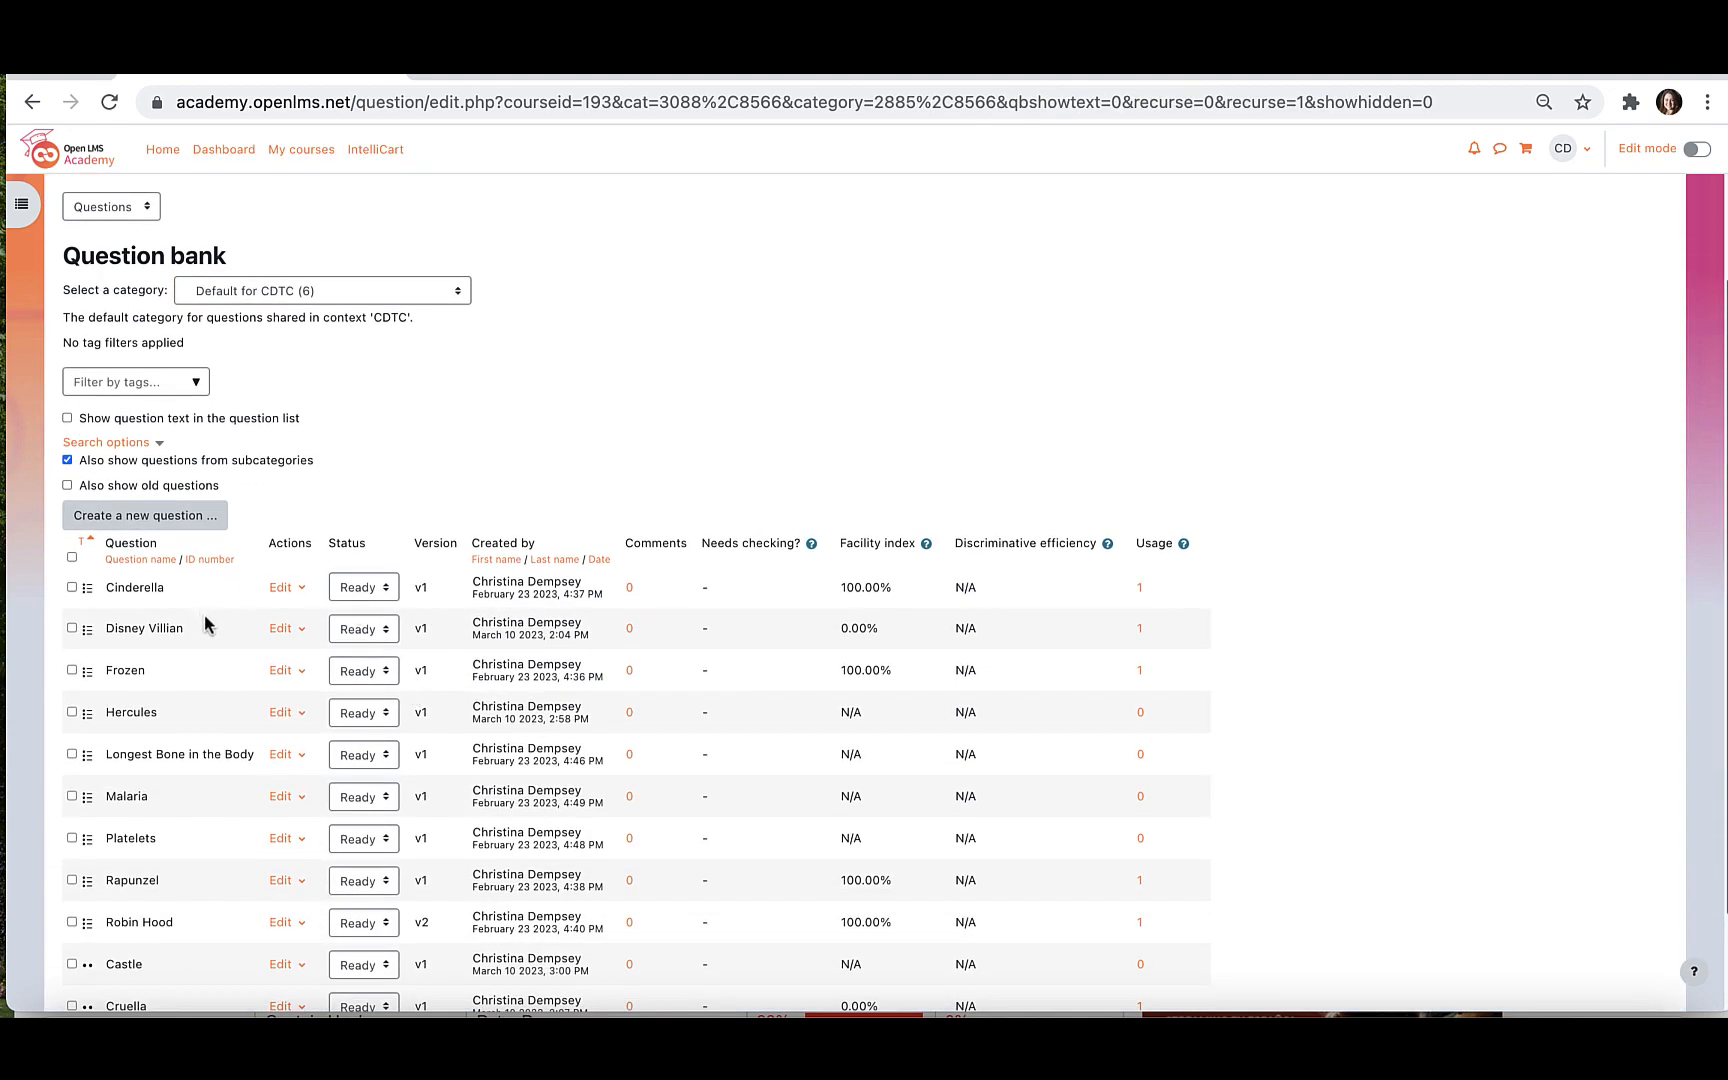
Move the Cinderella, Disney Villian, Frozen, Hercules and Robin Hood questions into the Disney Trivia category.
left_click(72, 587)
left_click(72, 628)
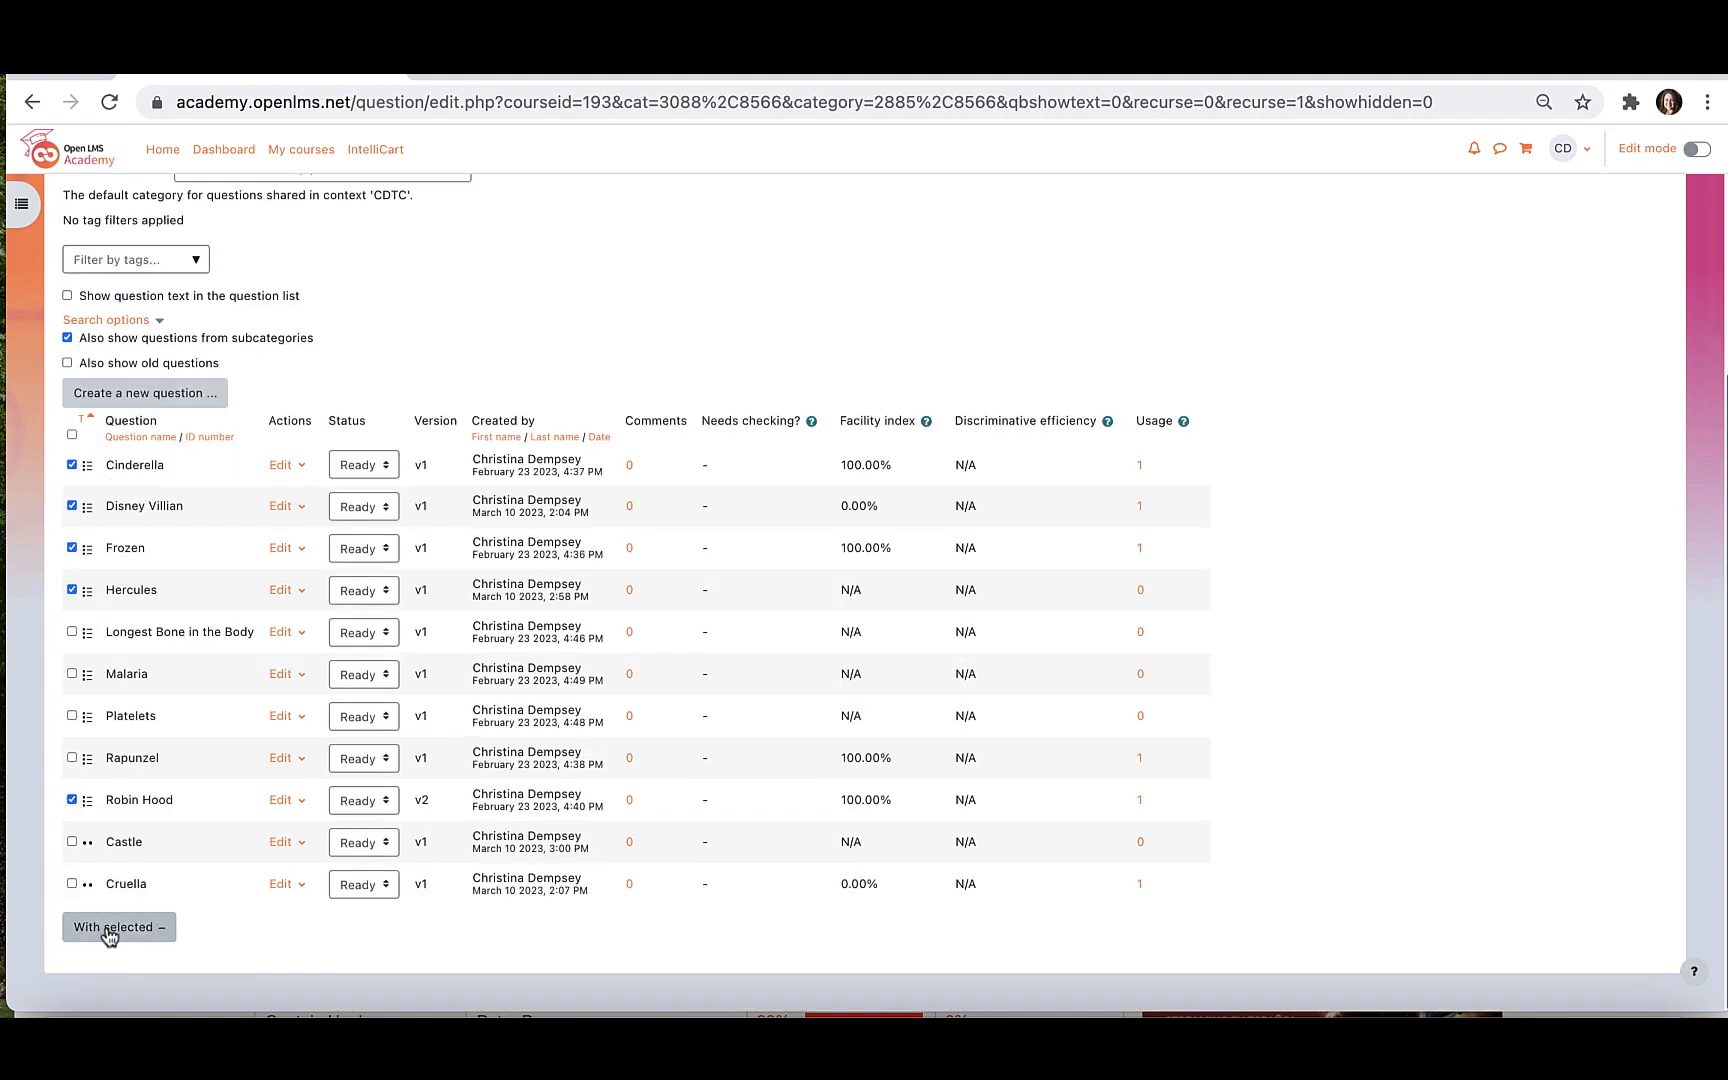
left_click(110, 933)
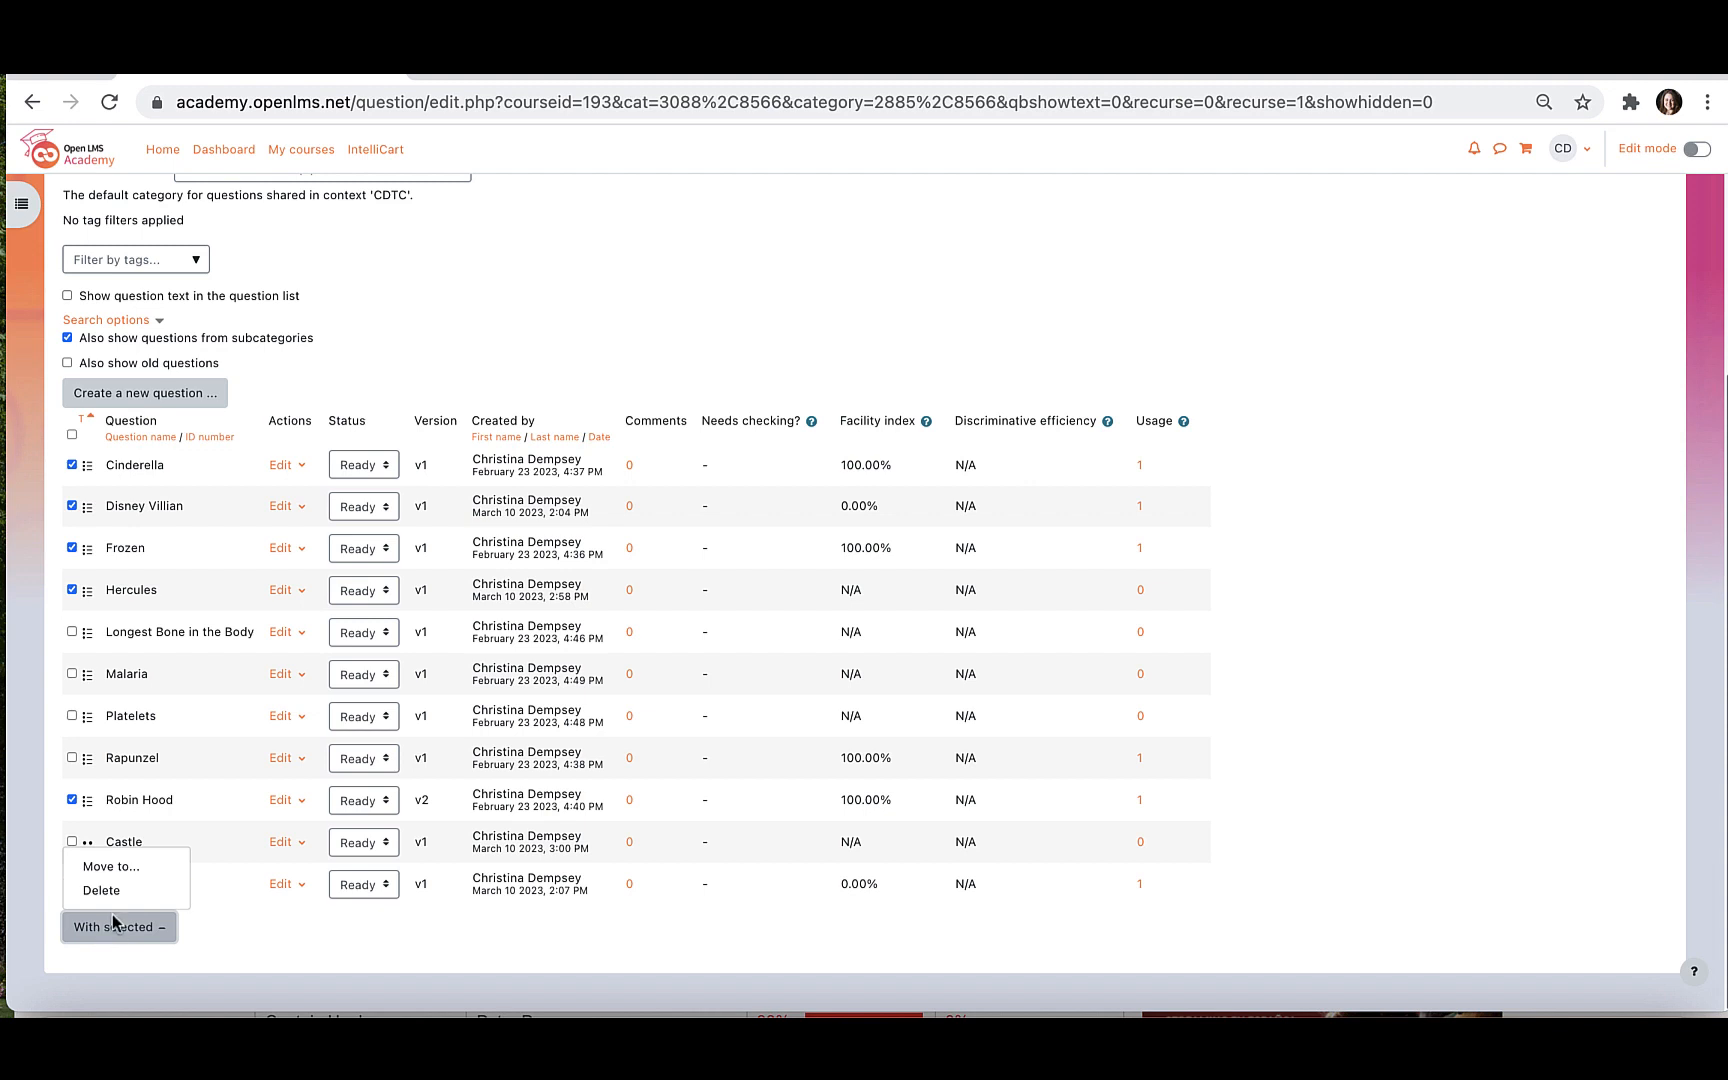
left_click(112, 867)
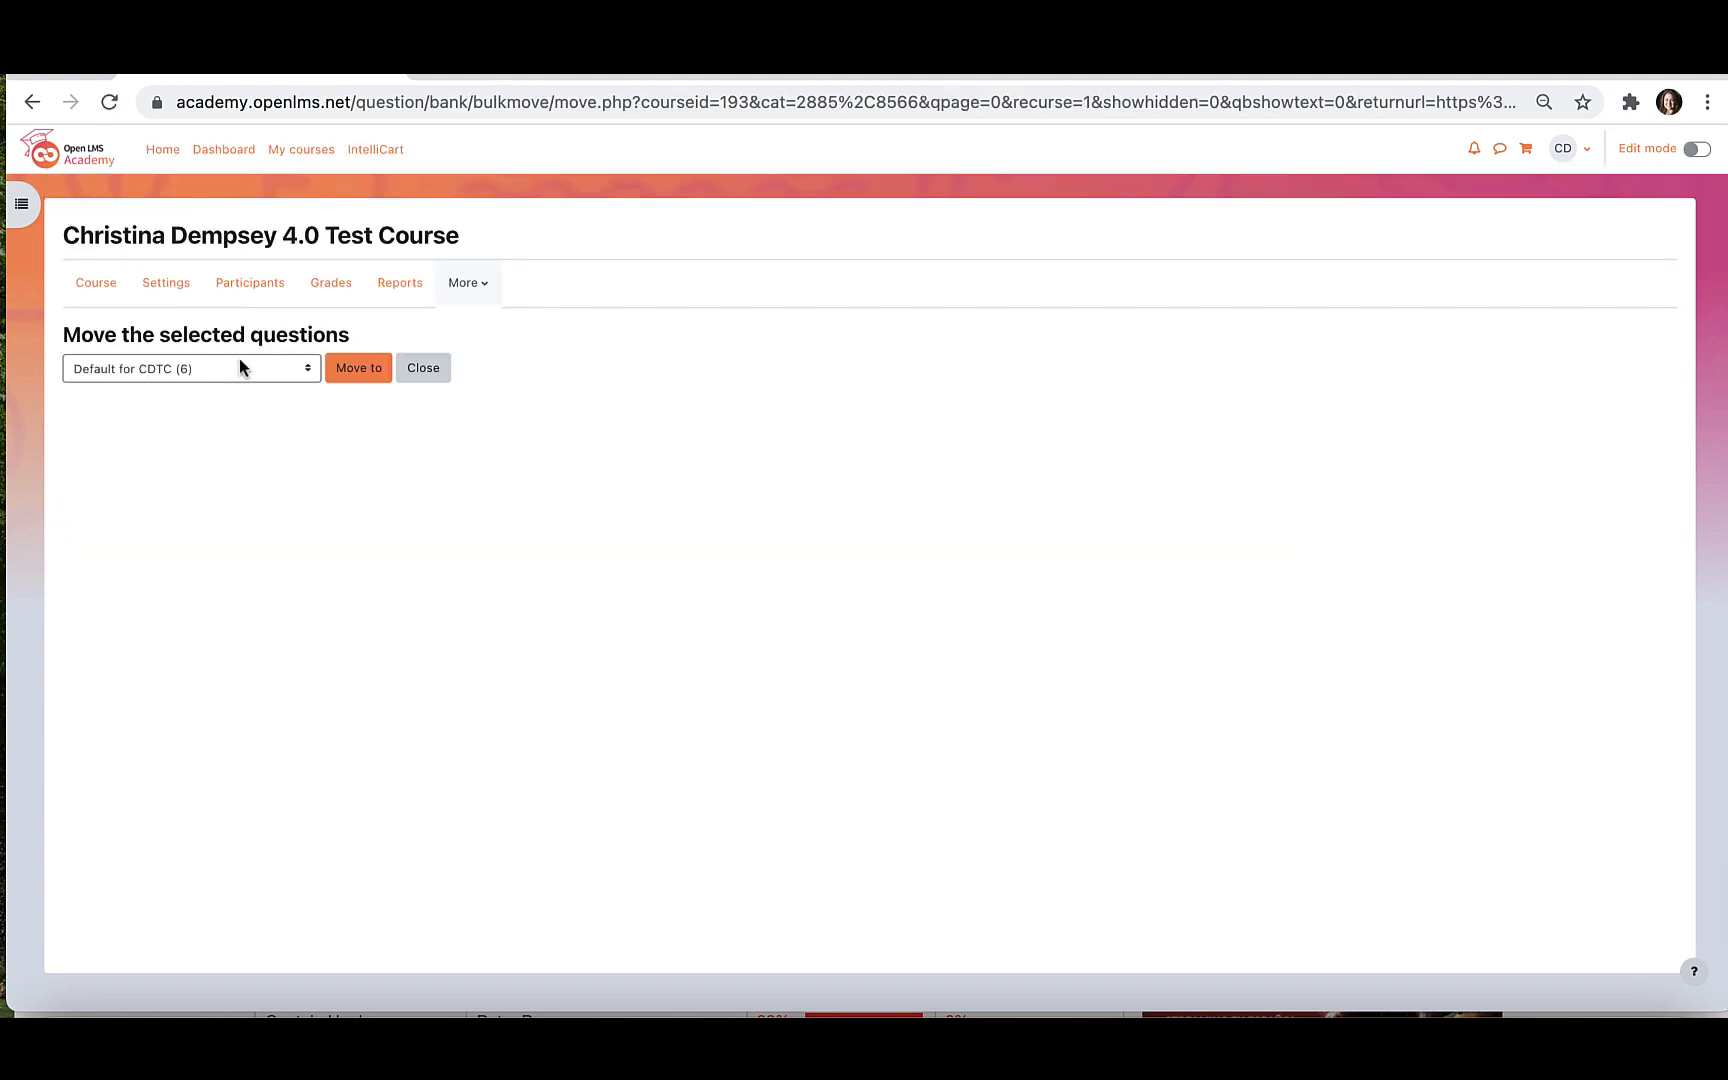
left_click(256, 368)
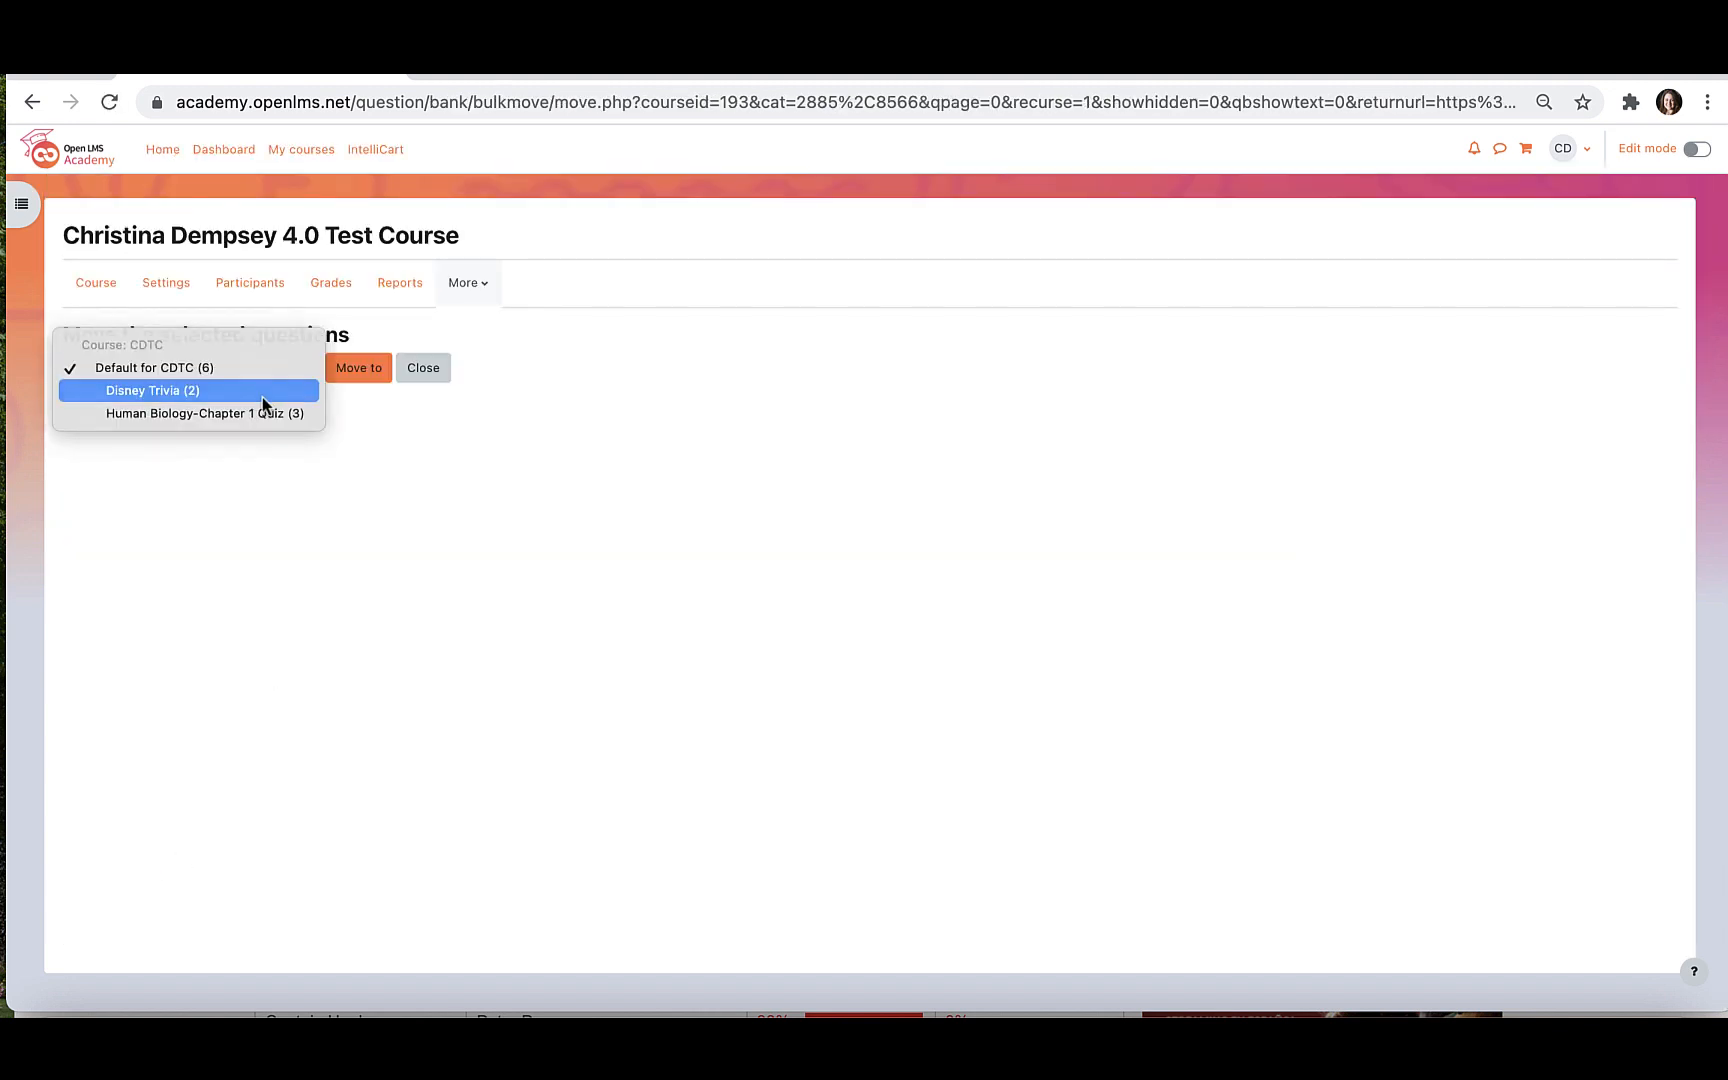
left_click(262, 392)
left_click(338, 378)
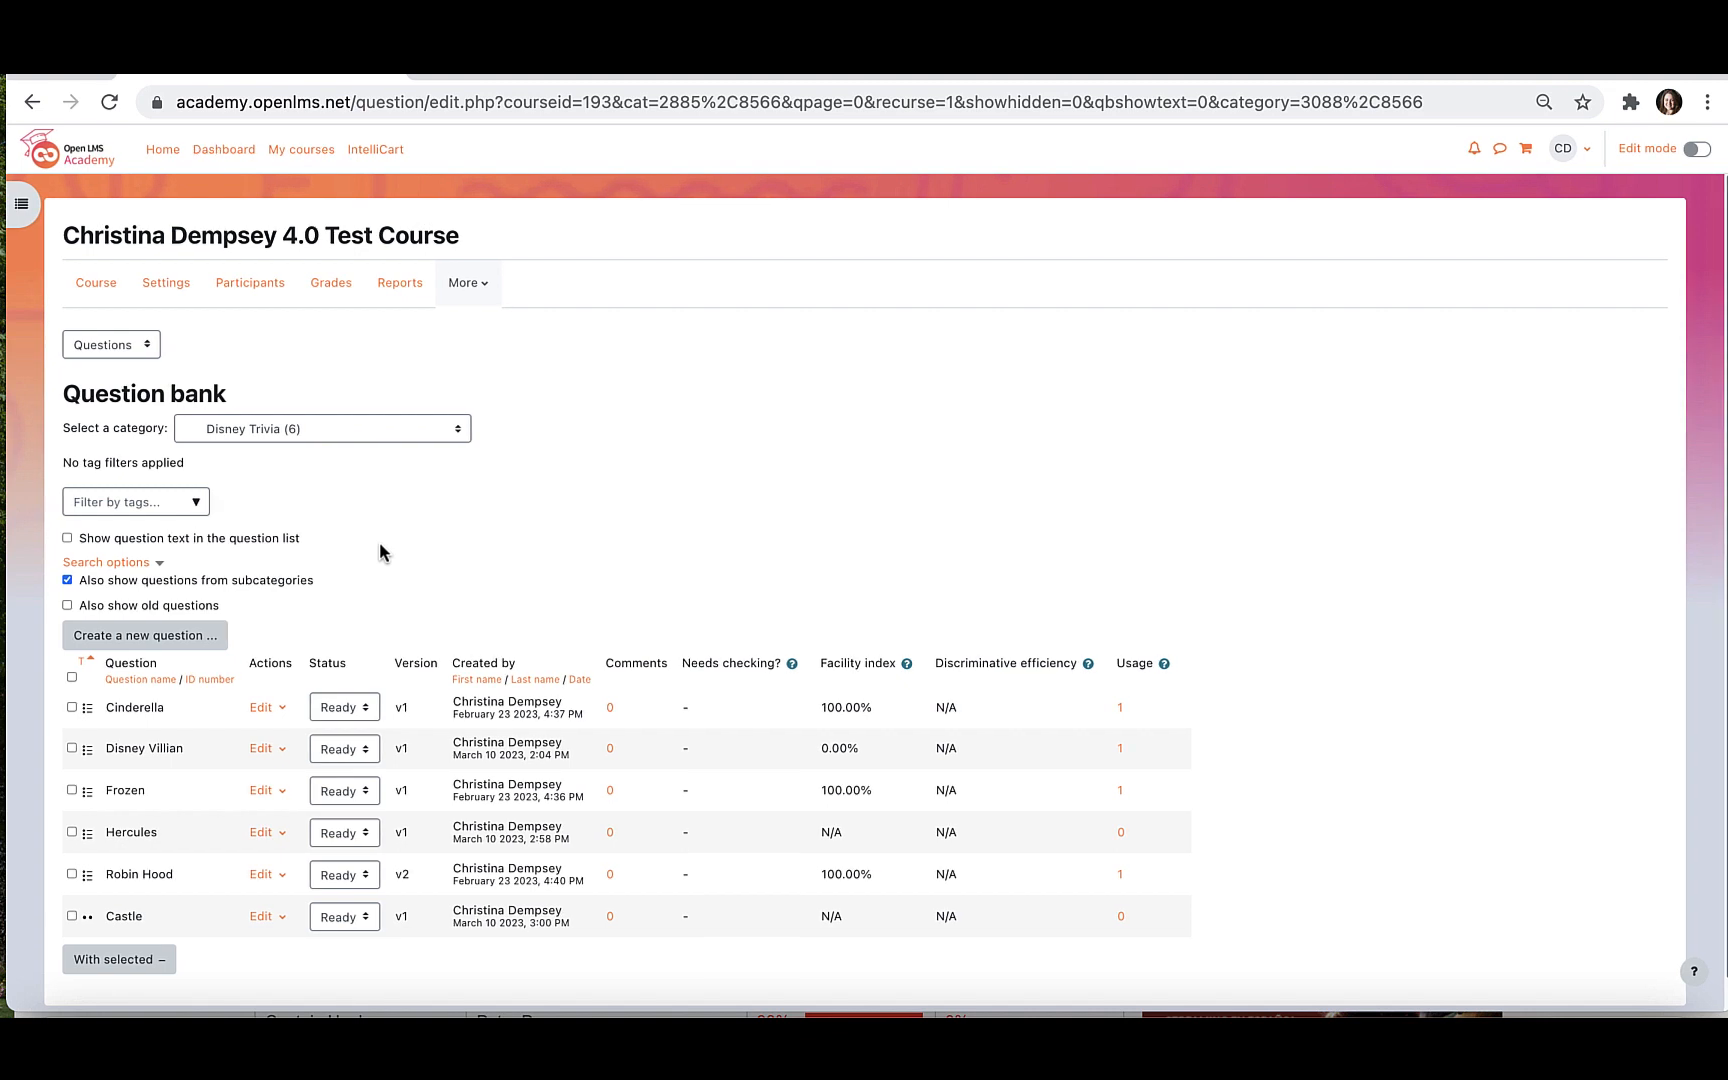
Return to the course page and open Quiz 2's question list for adding questions.
scroll(379, 548, "down", 1)
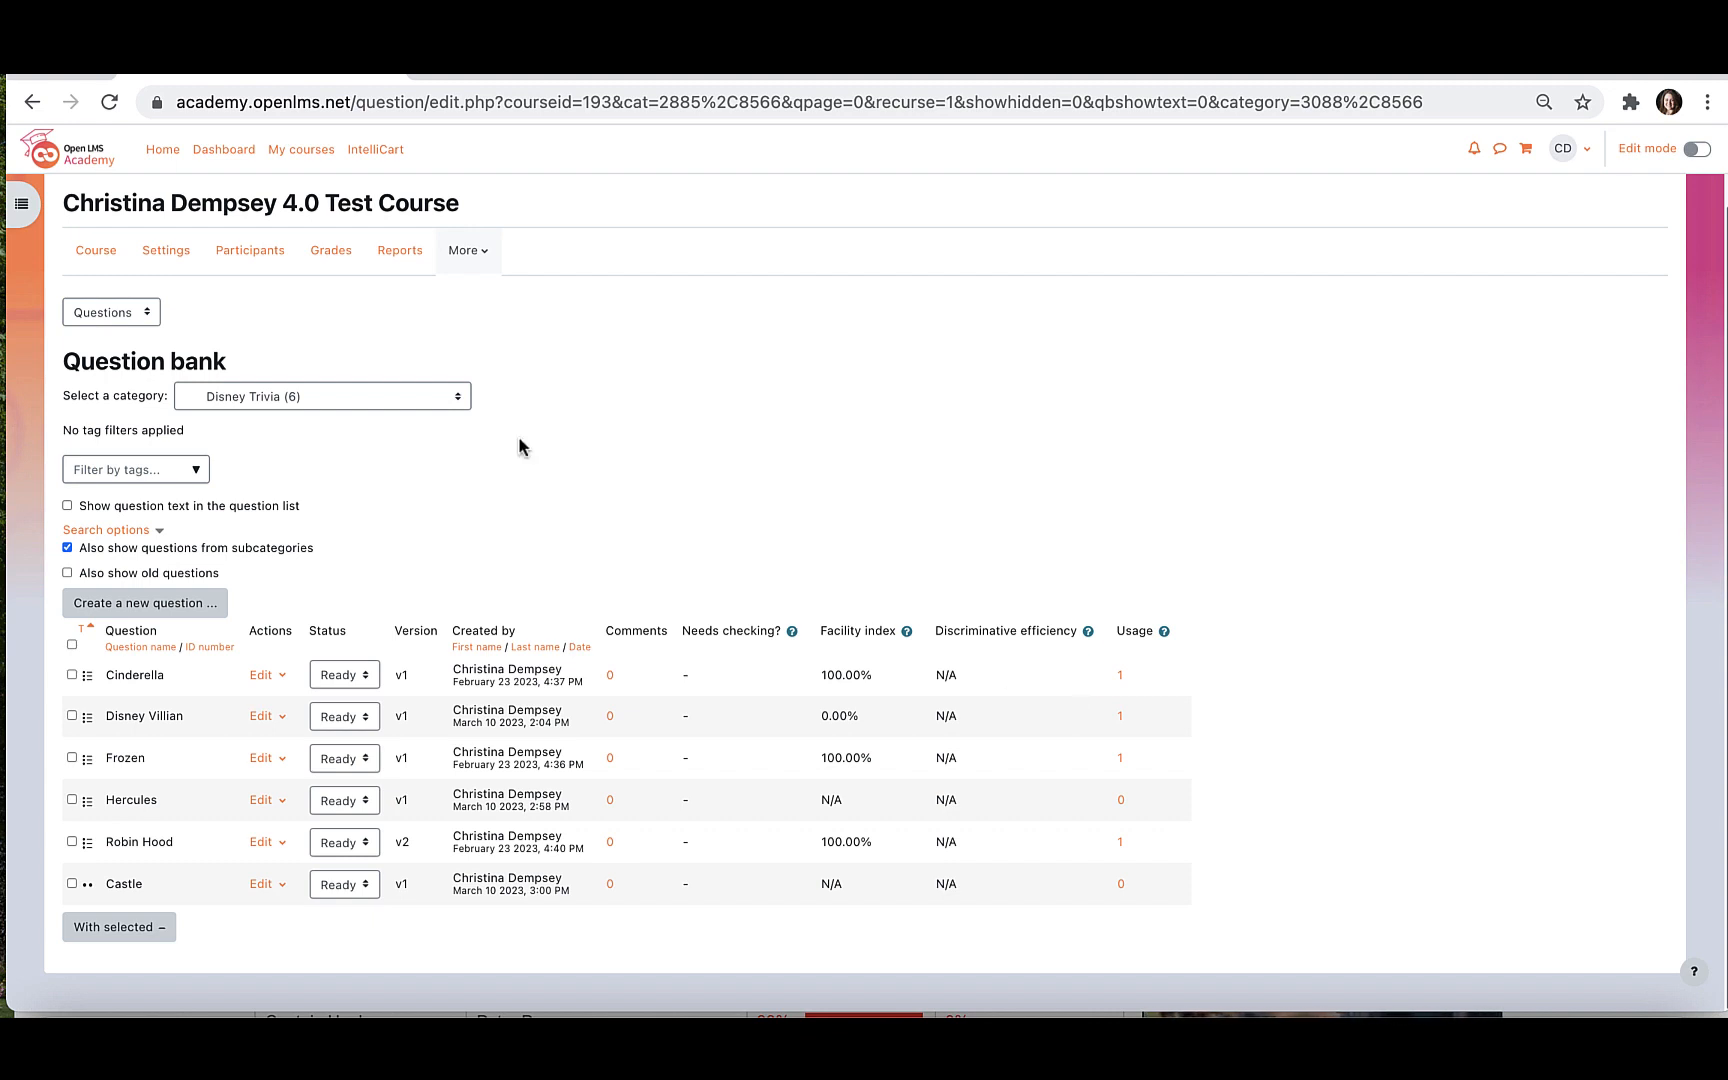
left_click(93, 278)
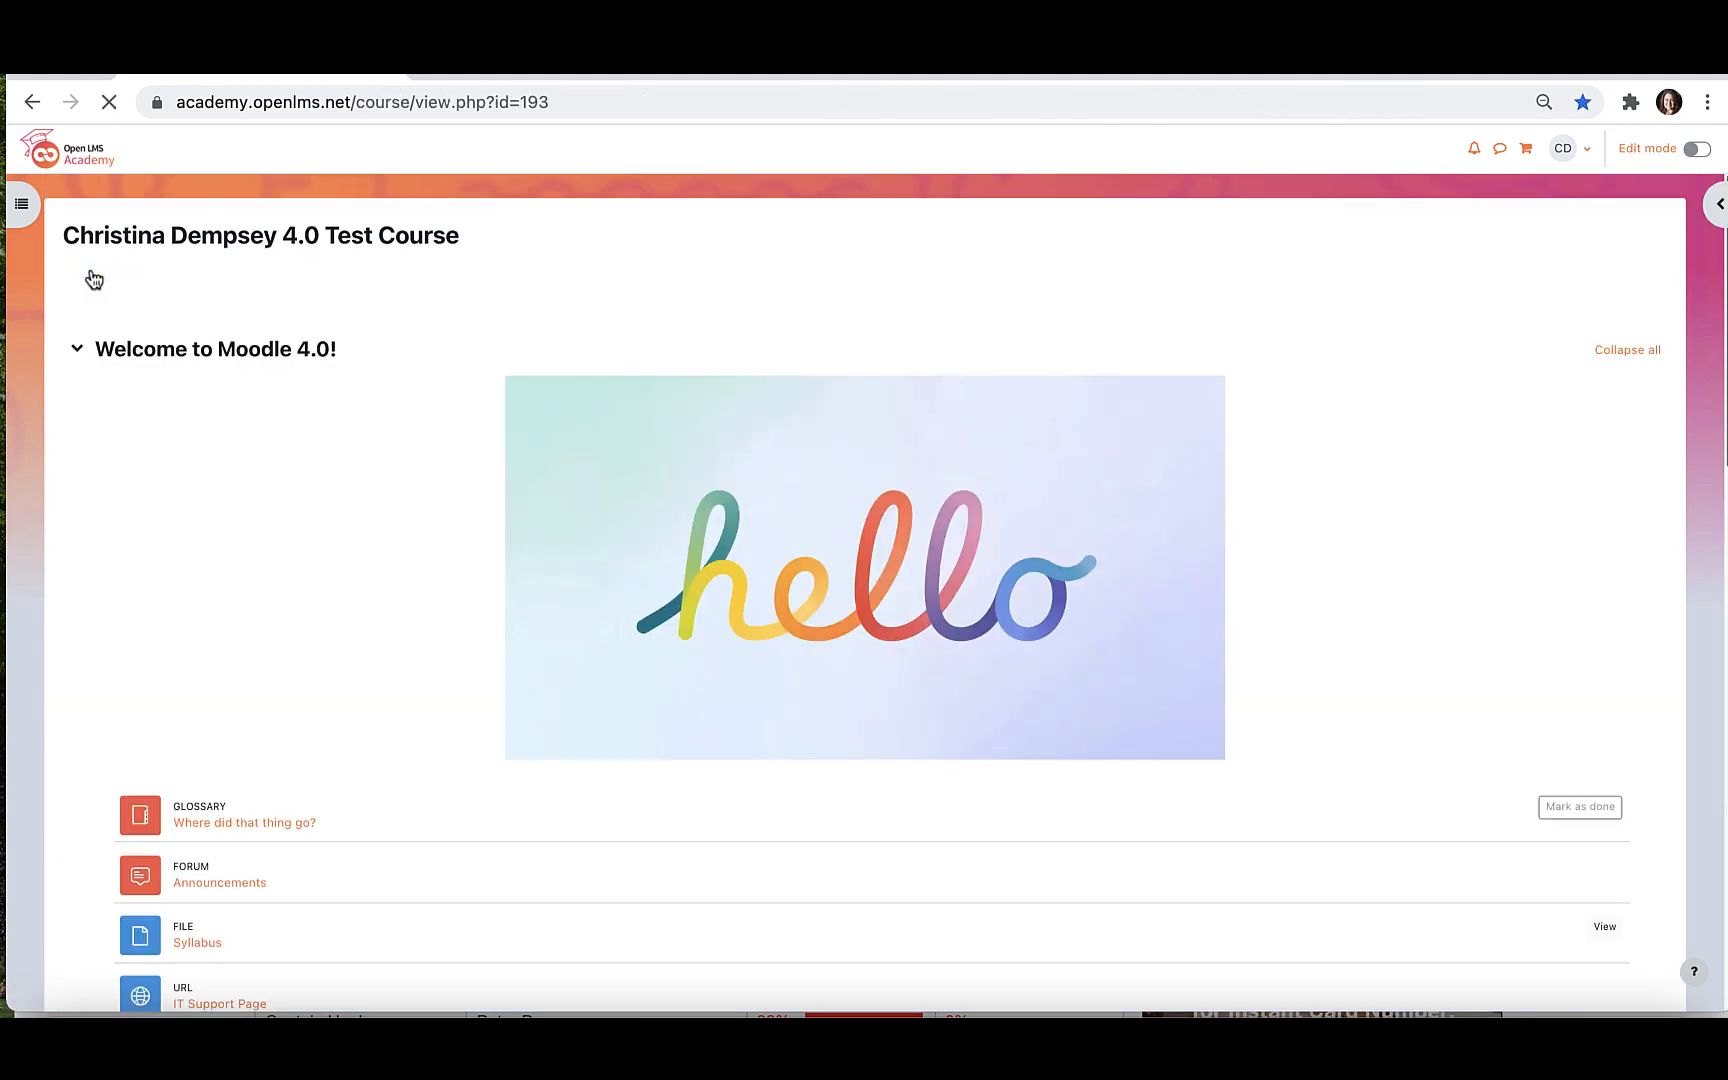
scroll(369, 496, "down", 8)
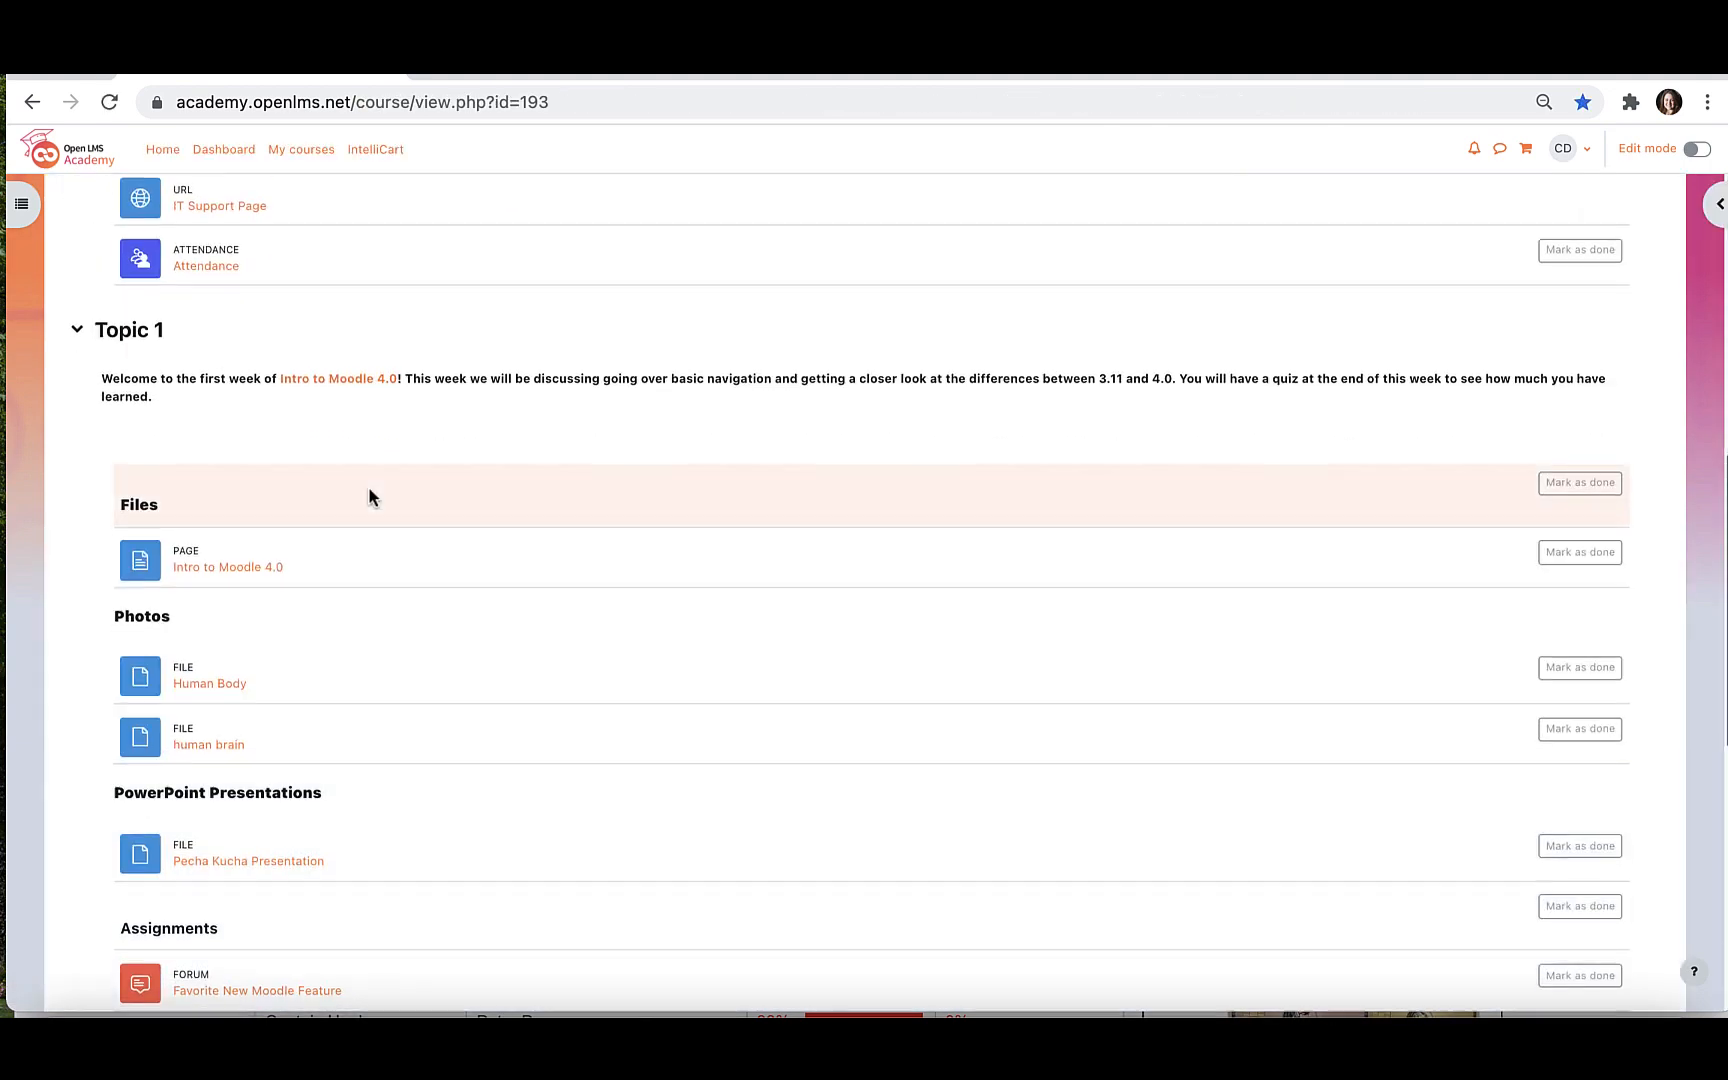
scroll(369, 497, "down", 6)
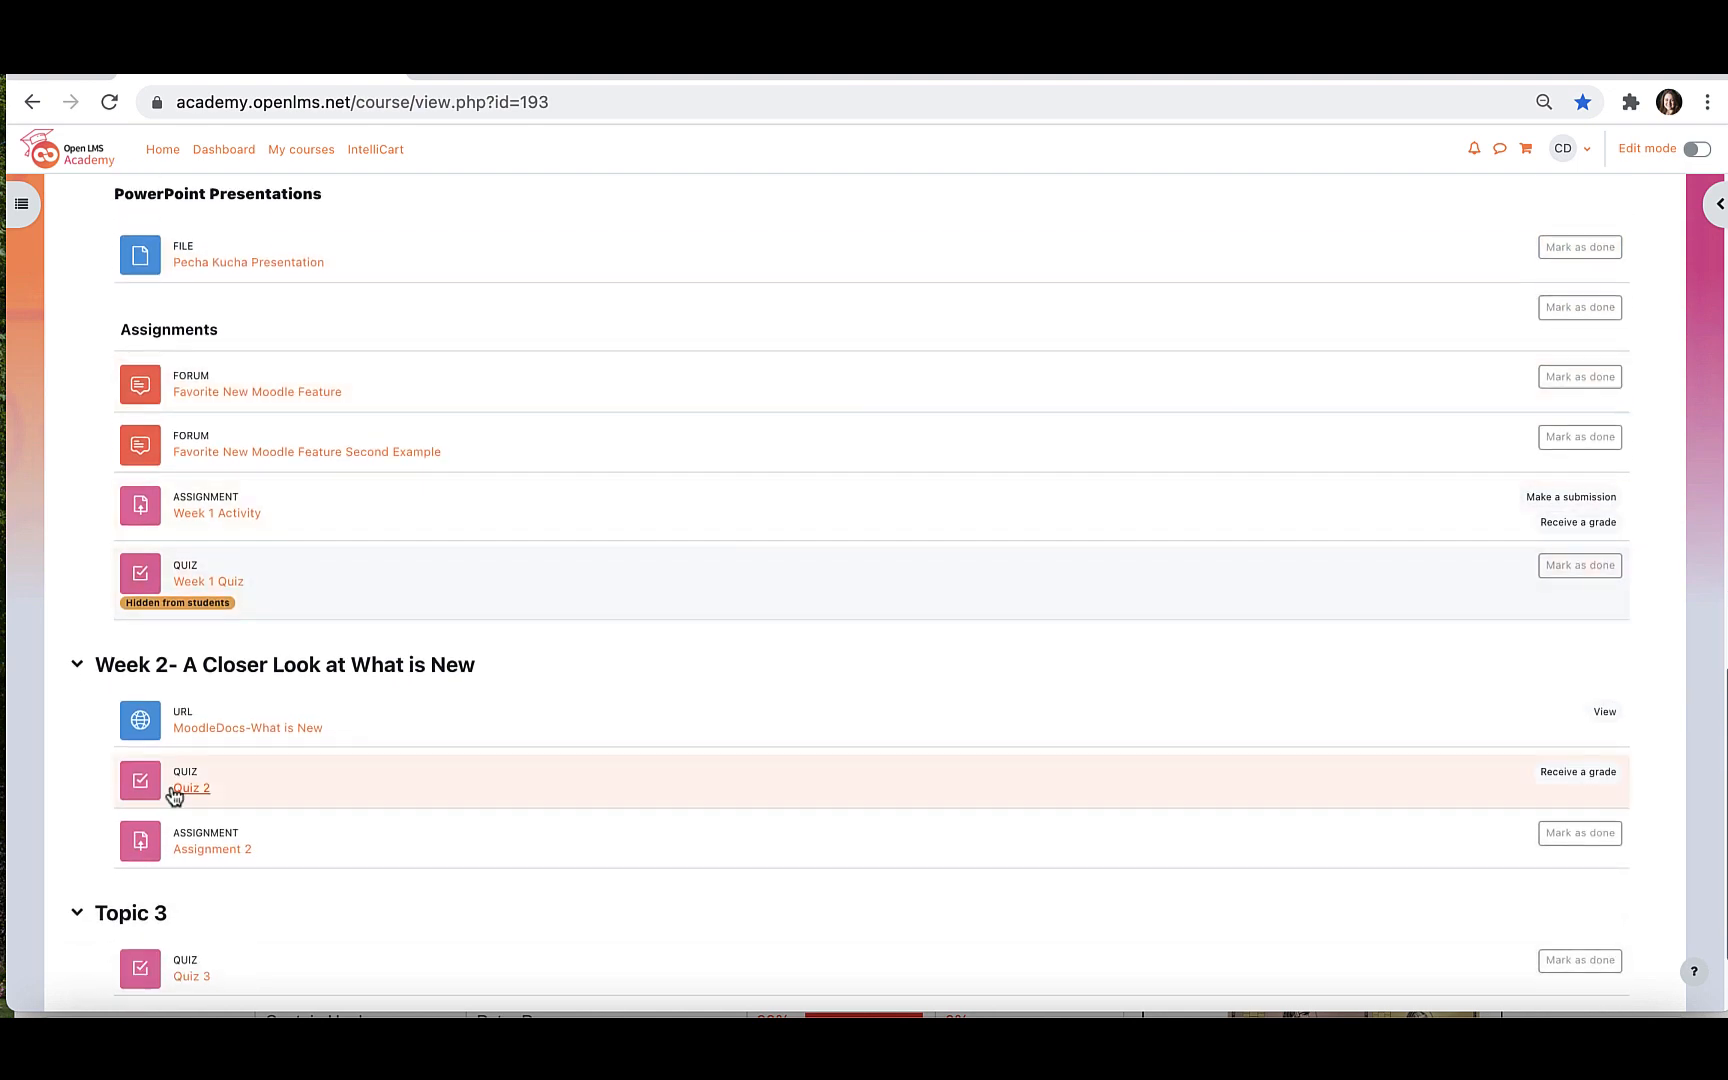
left_click(173, 791)
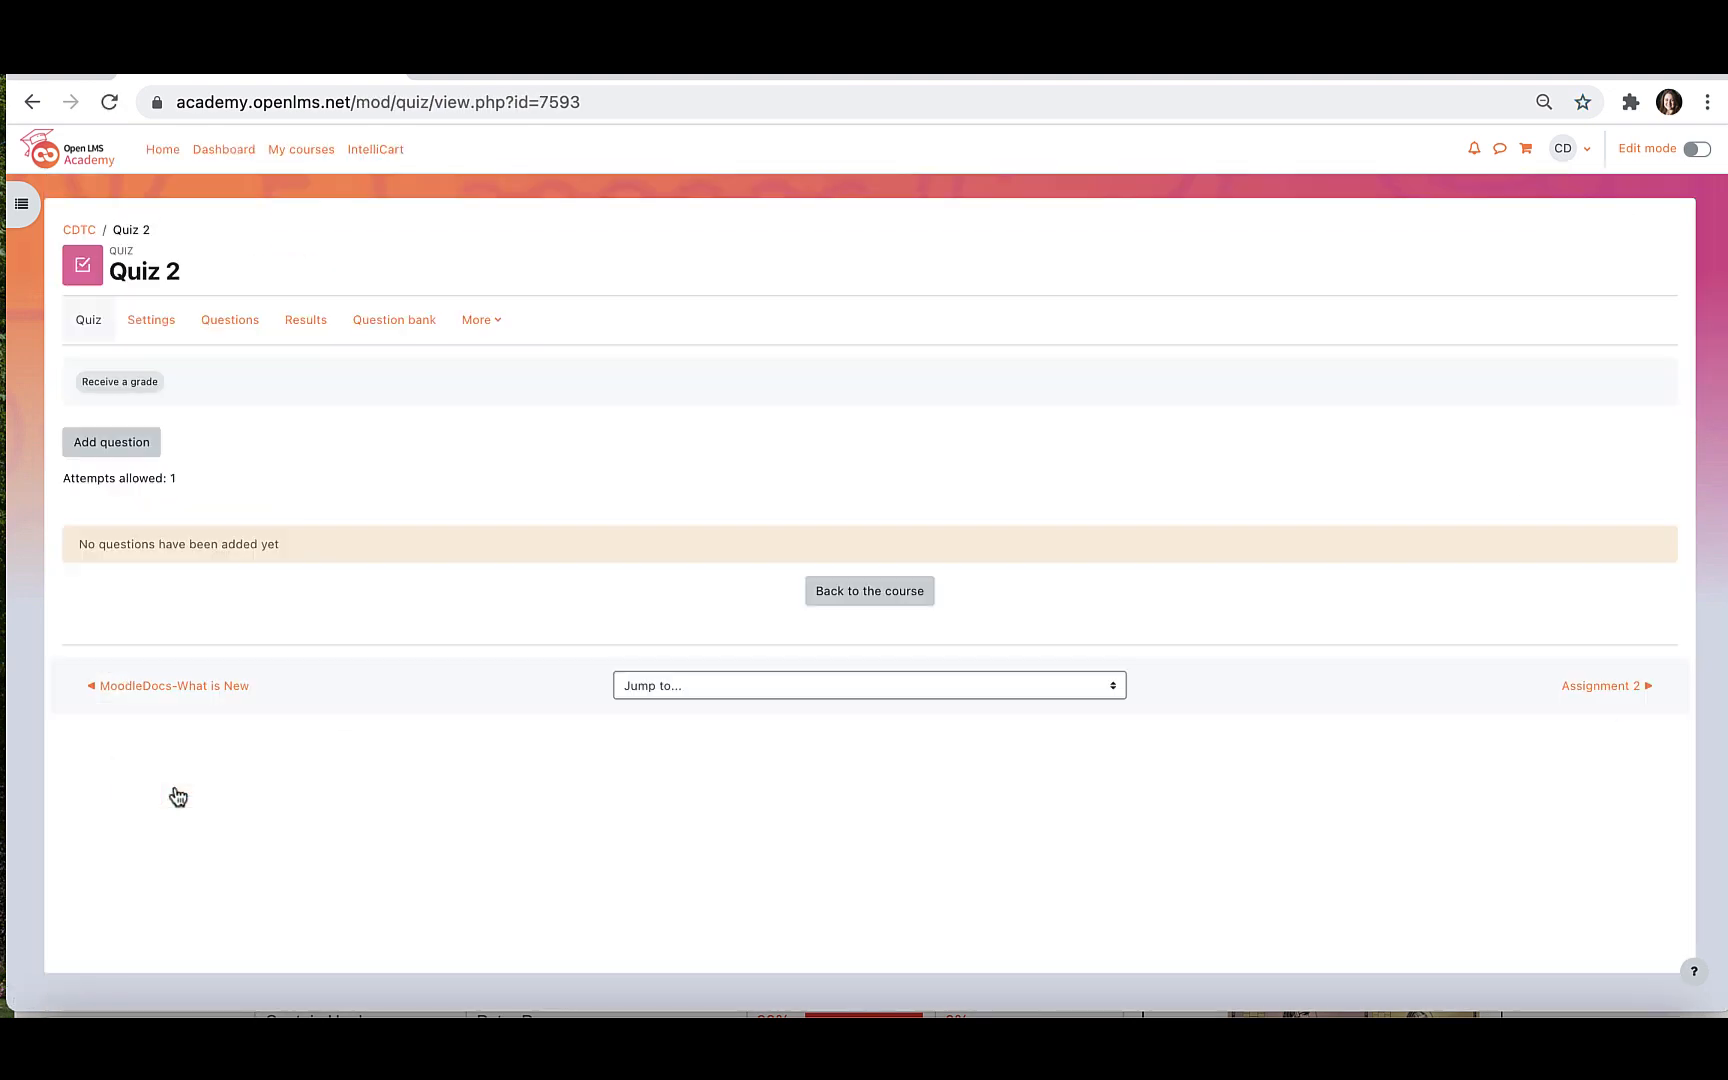
left_click(139, 455)
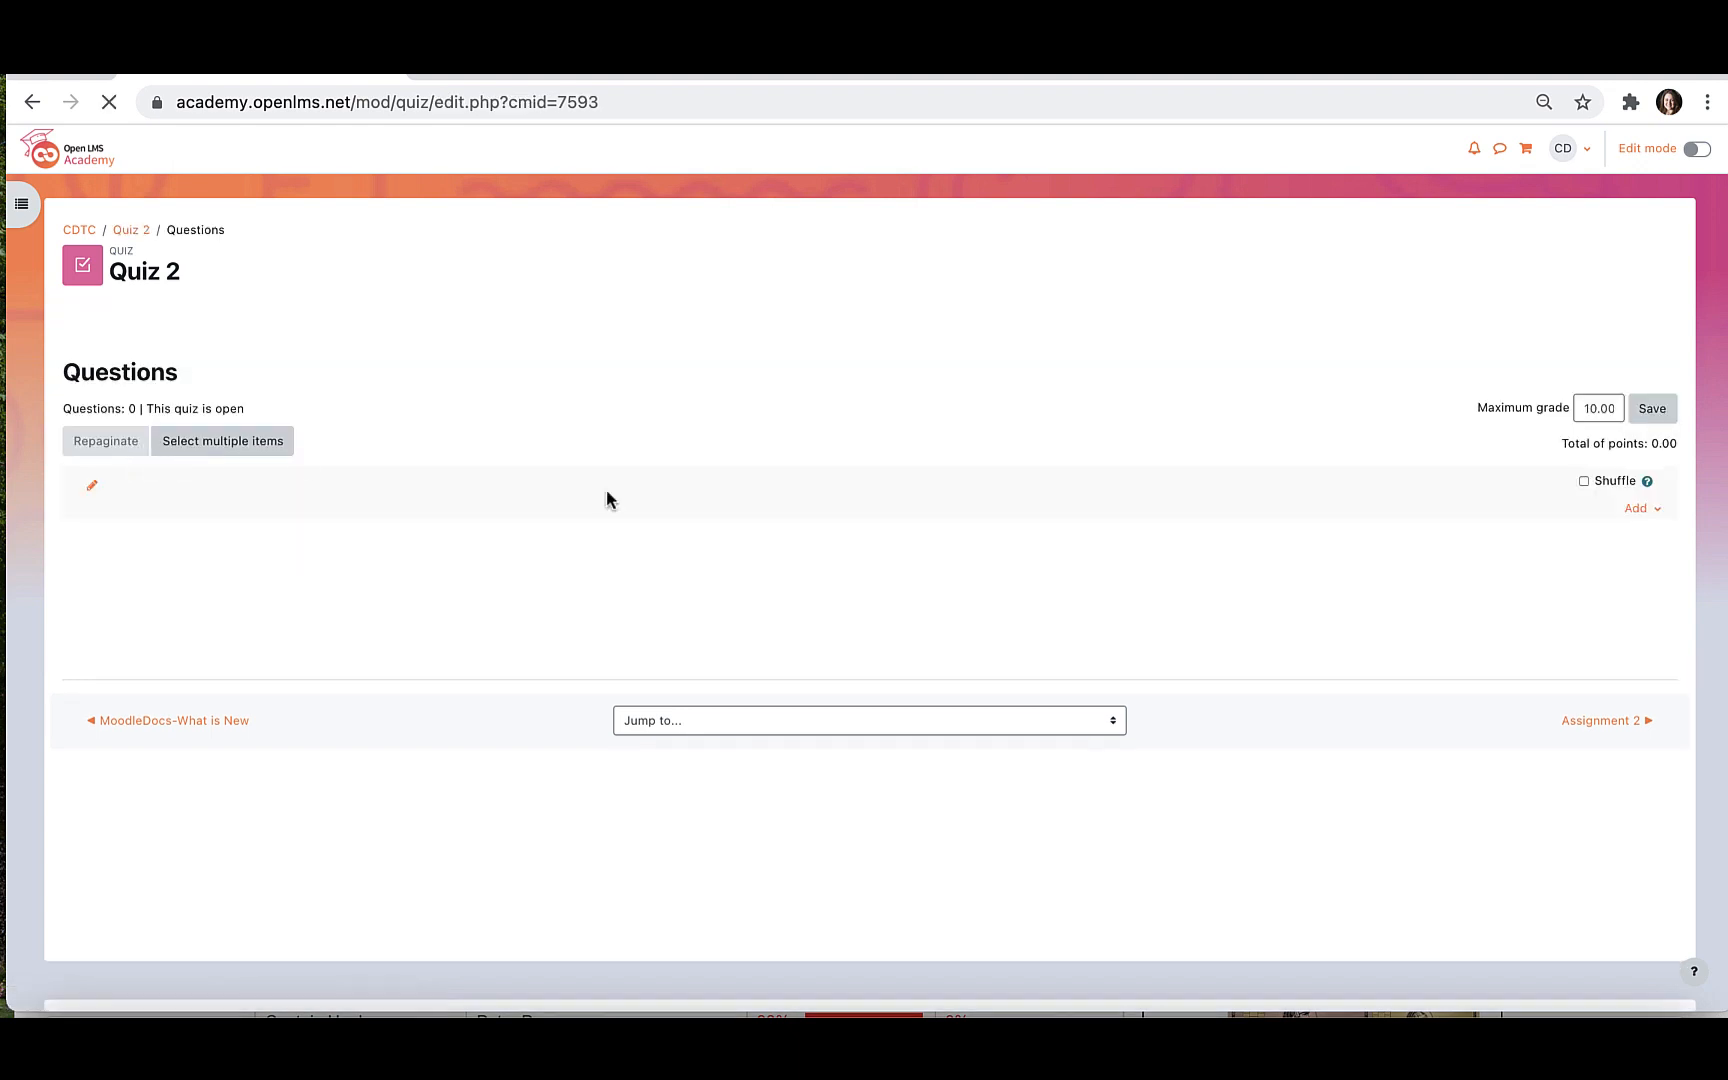
Add all questions of the Disney Trivia category from the question bank to Quiz 2.
left_click(1641, 517)
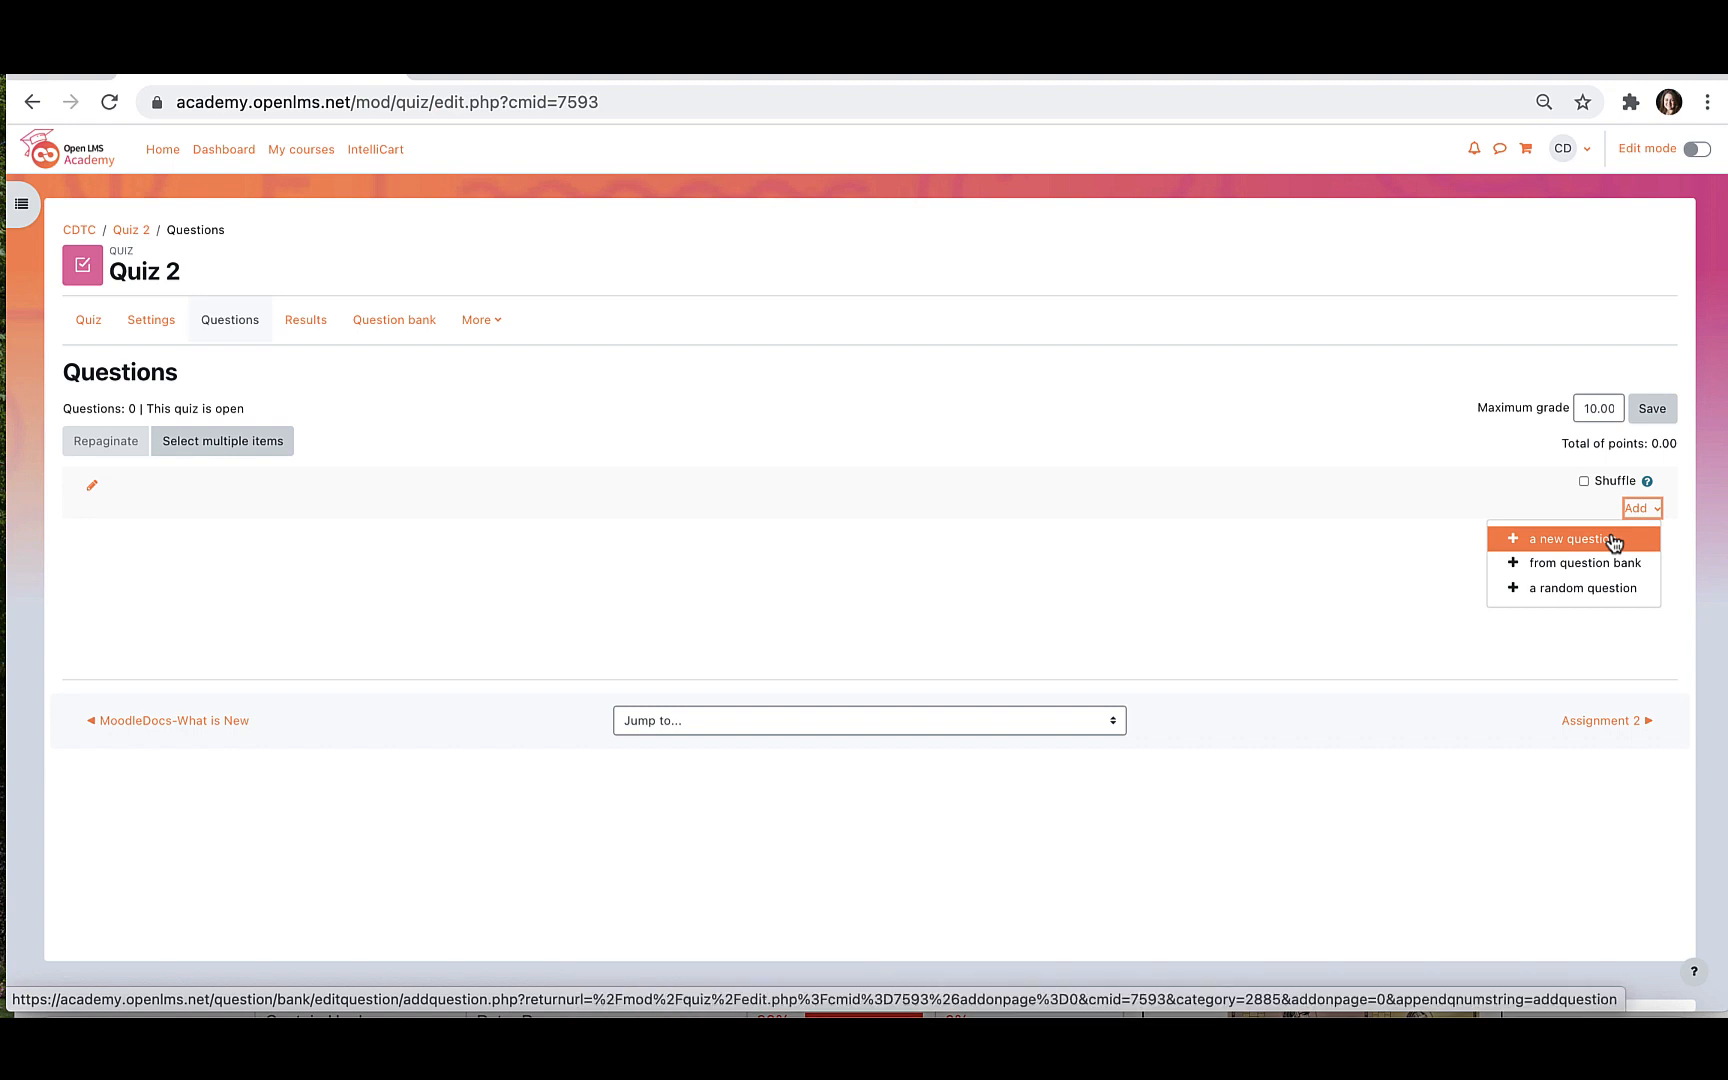
left_click(1612, 563)
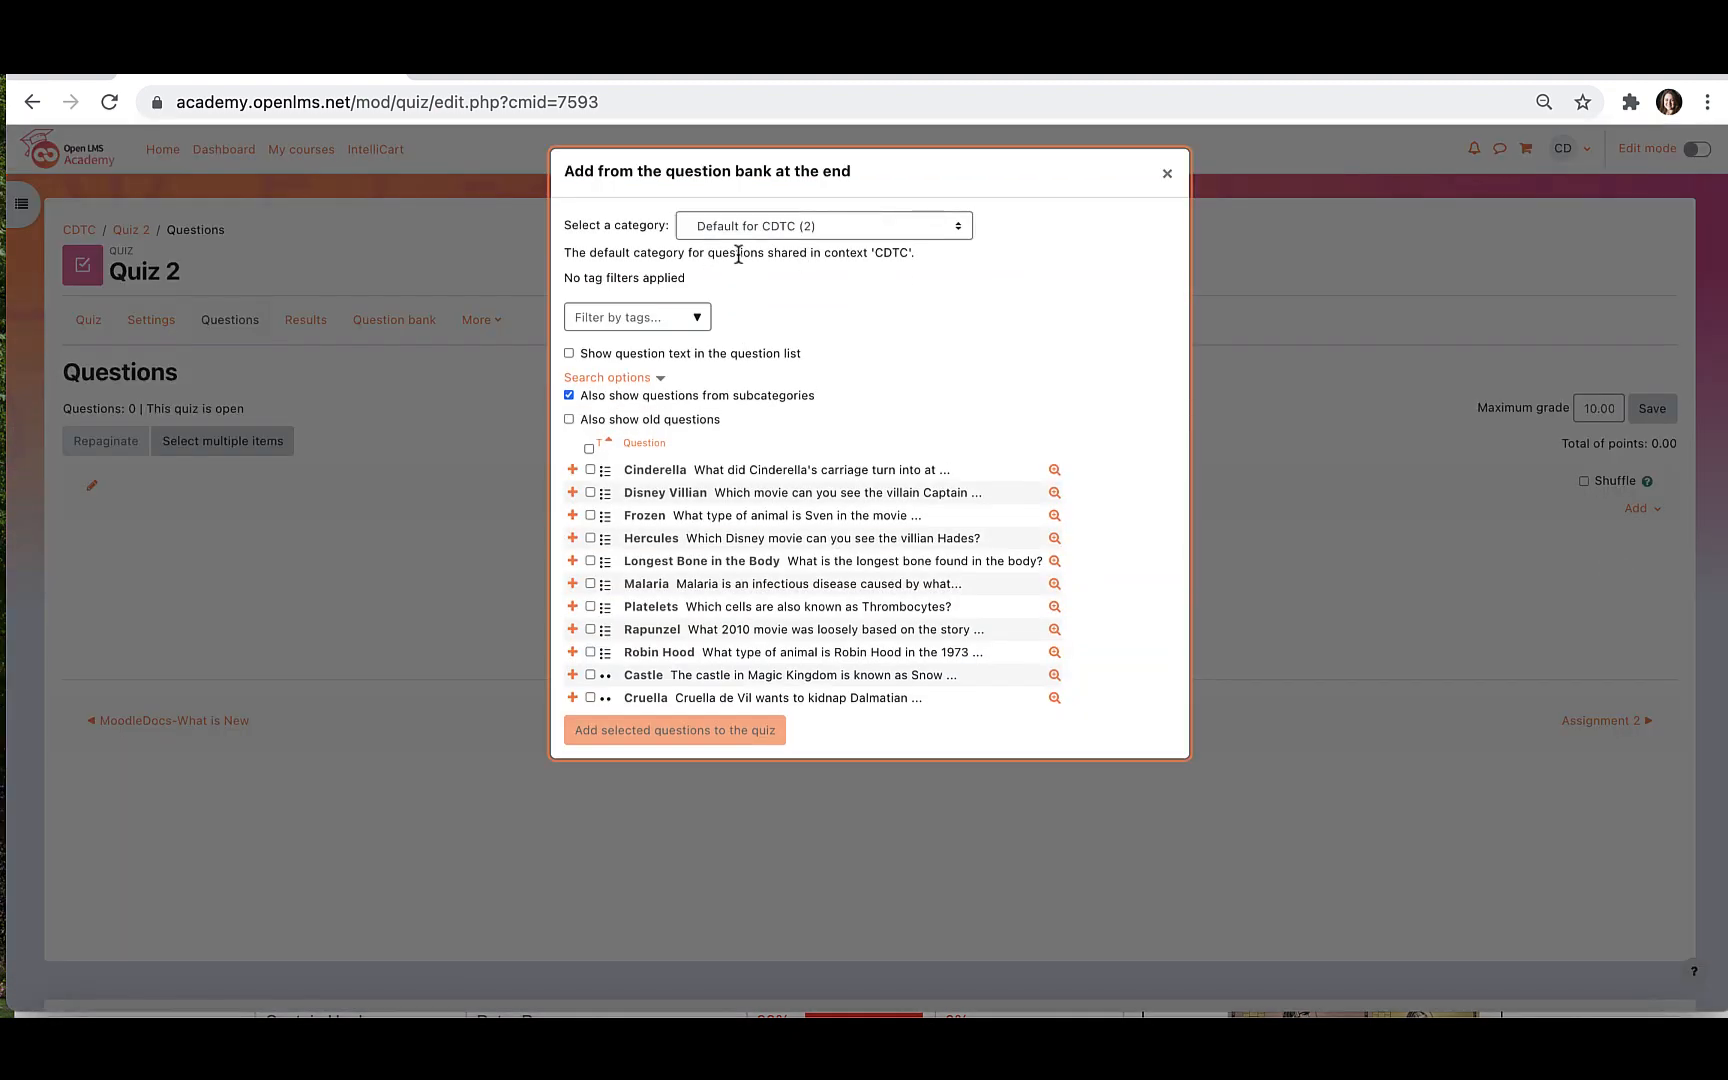
left_click(953, 234)
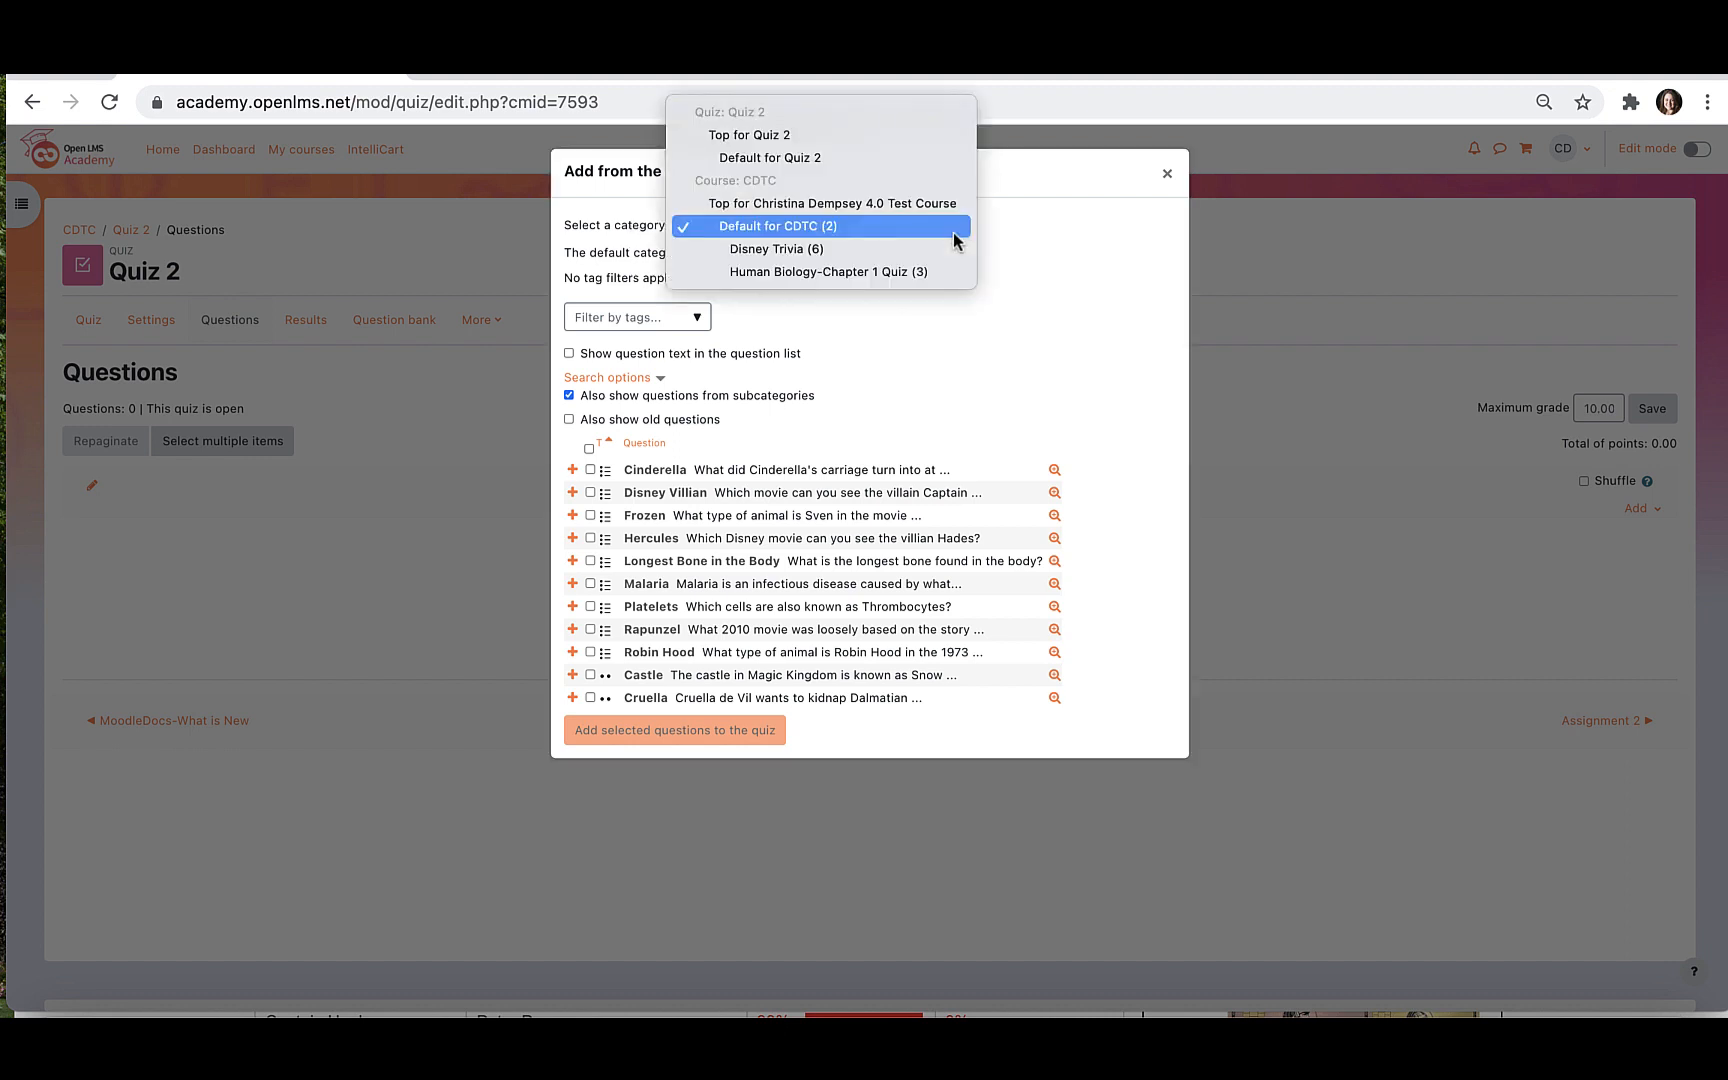
left_click(923, 248)
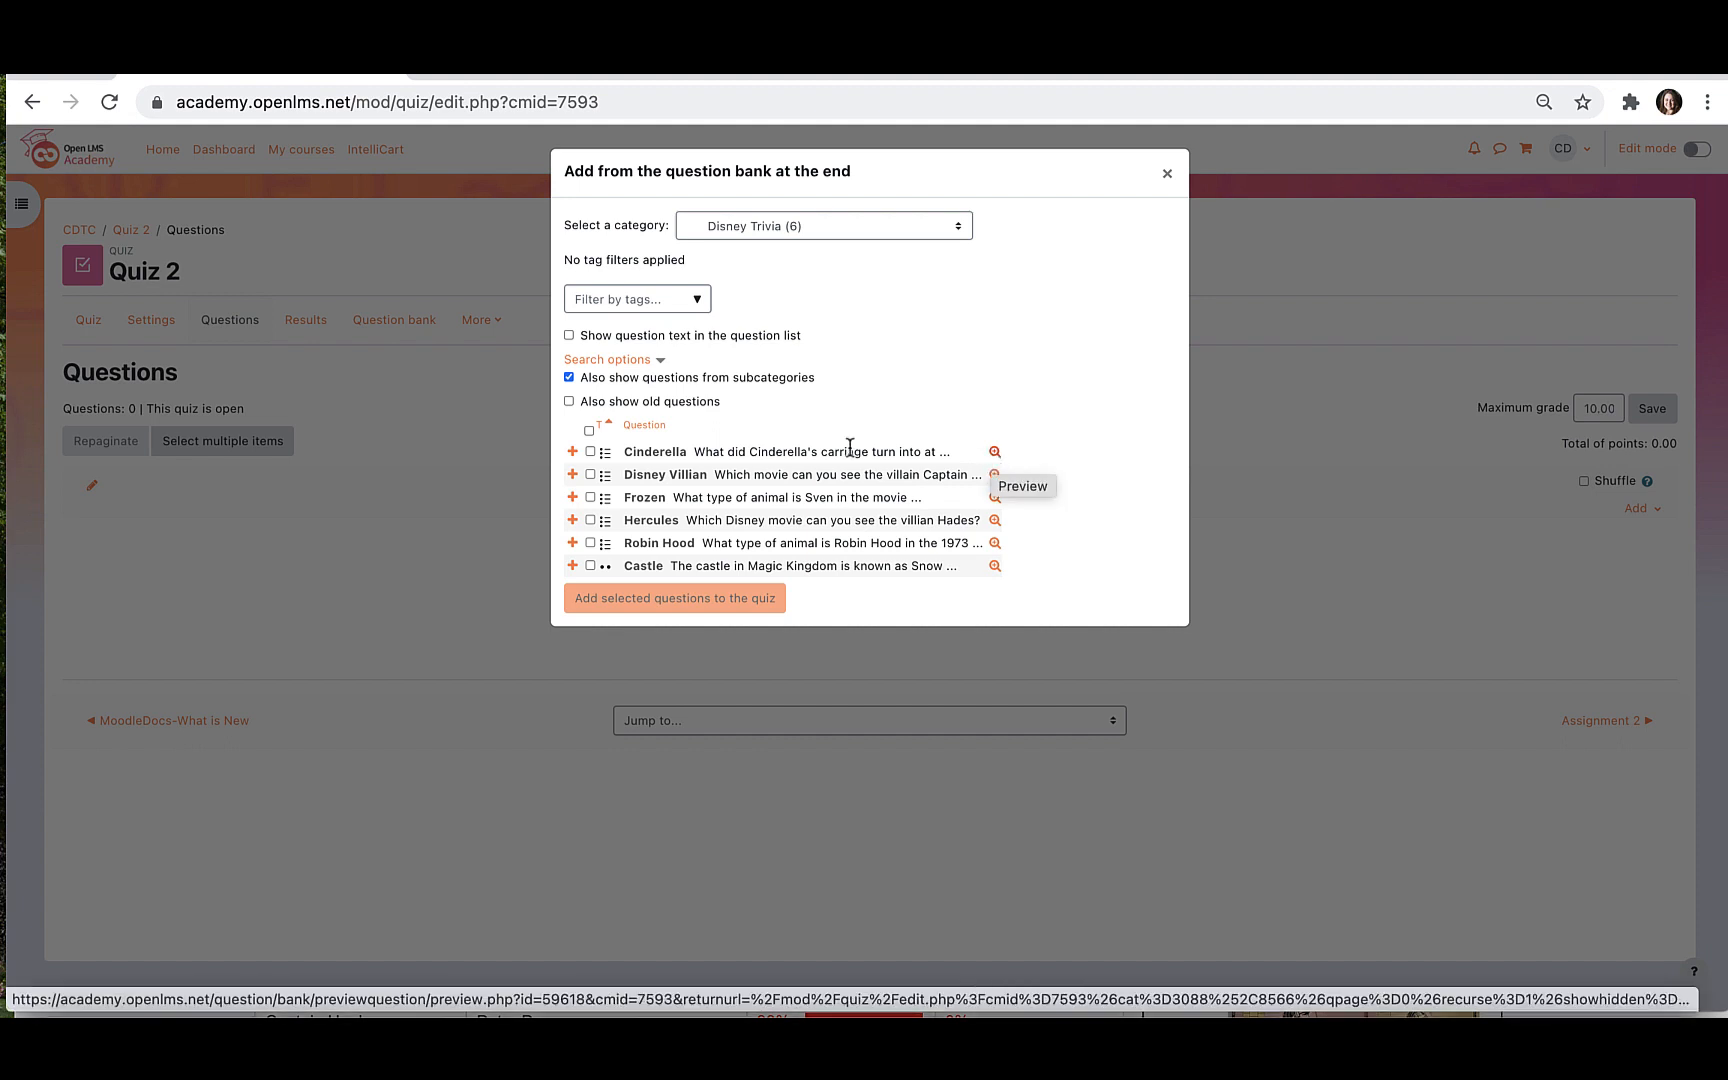
left_click(589, 431)
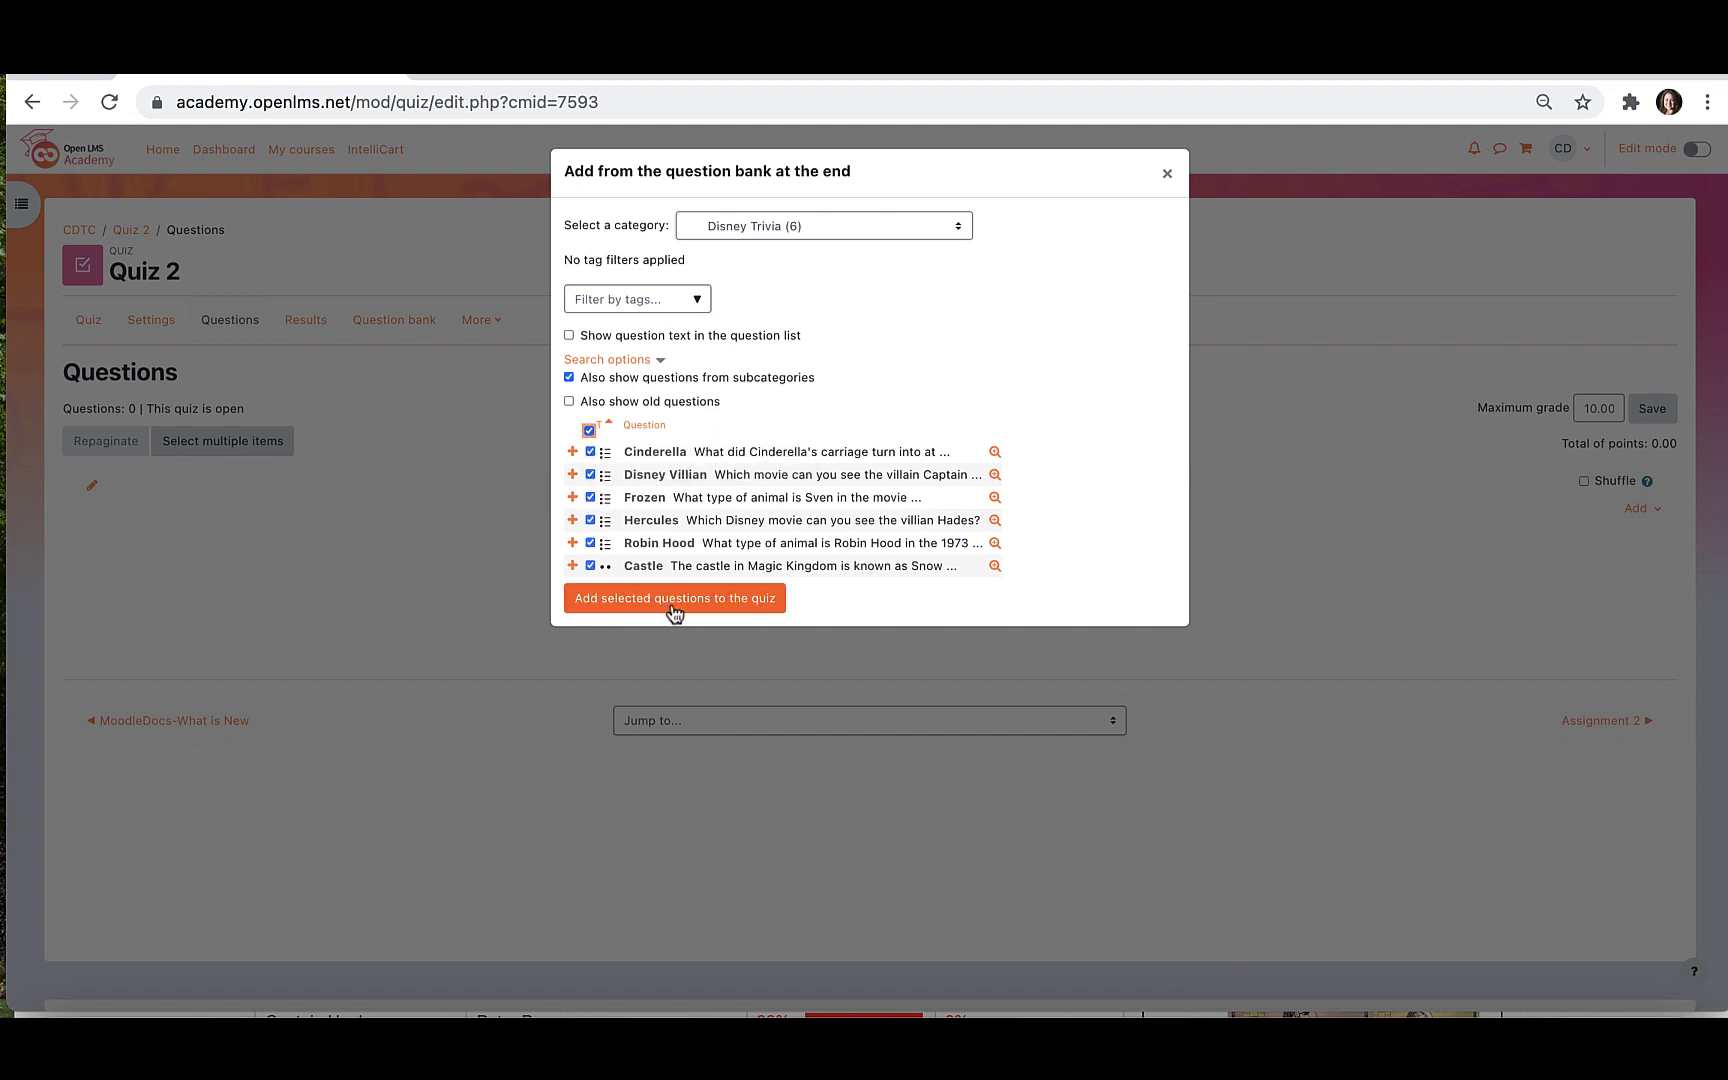
left_click(675, 600)
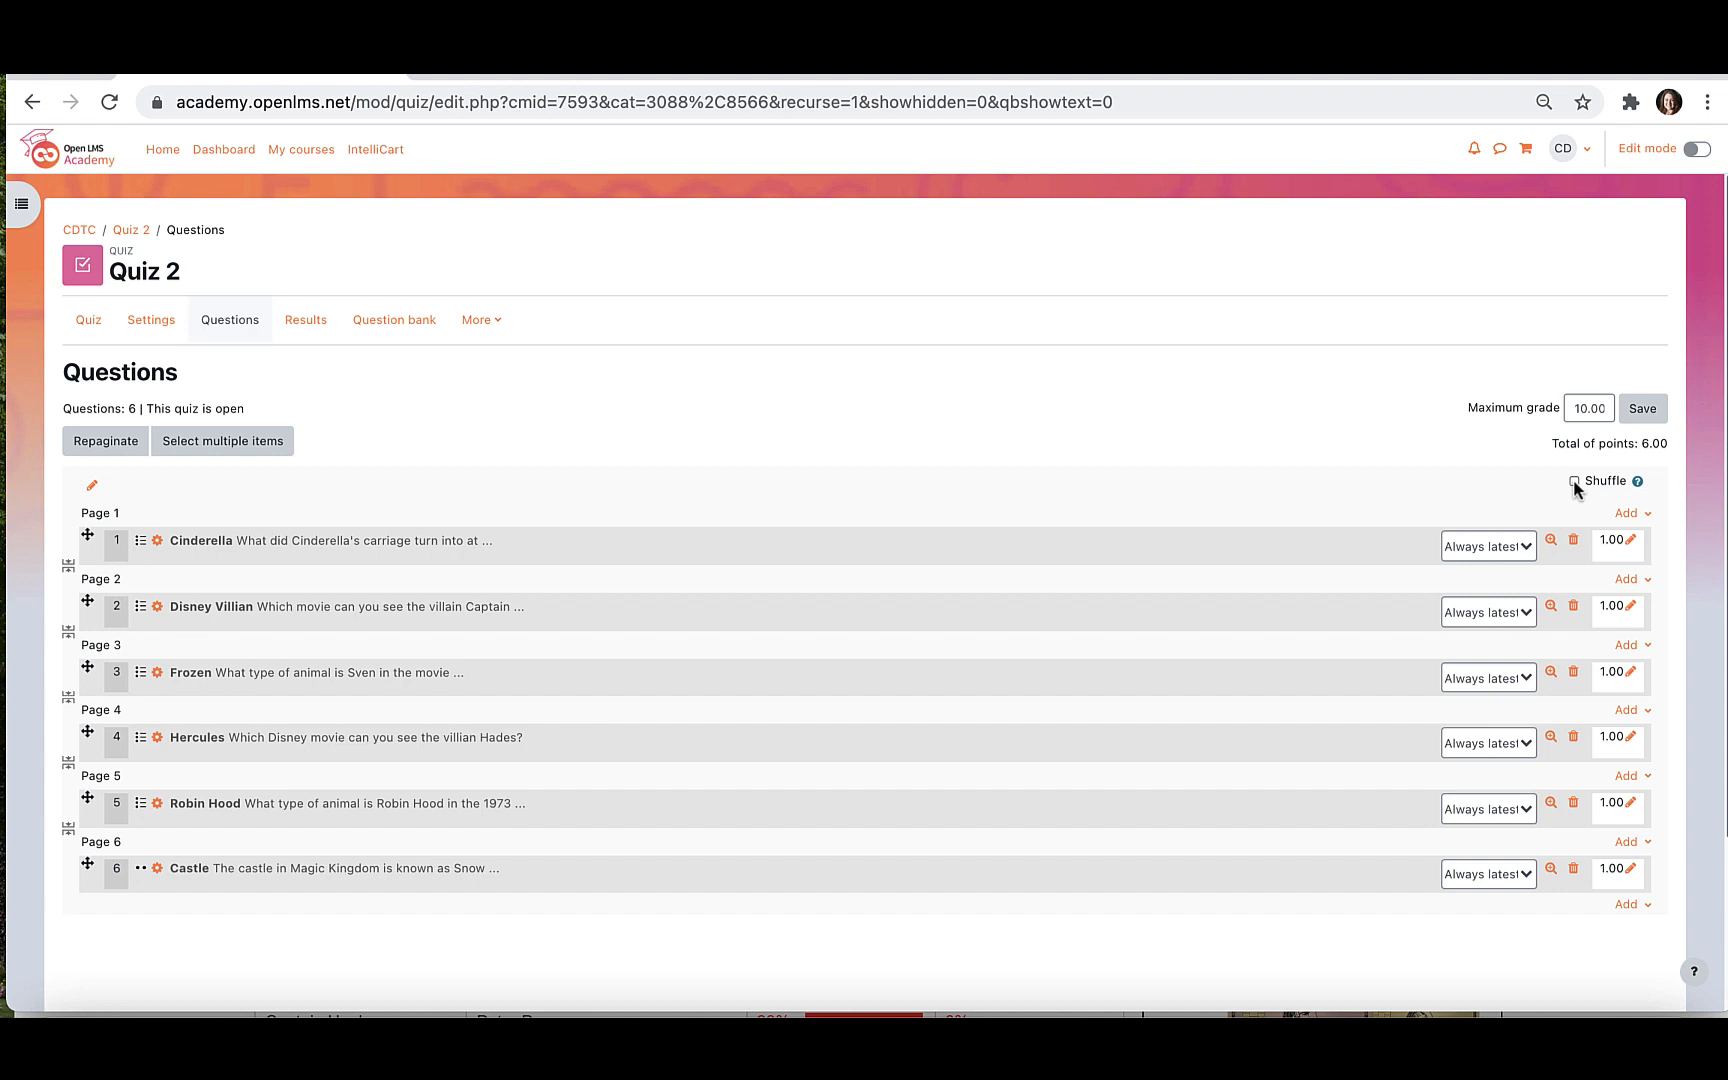
Edit Quiz 2's maximum grade and save it.
left_click(1594, 410)
type("0")
left_click(1643, 407)
Open Quiz 2's question bank and check in which quizzes the Cinderella question is used.
left_click(418, 320)
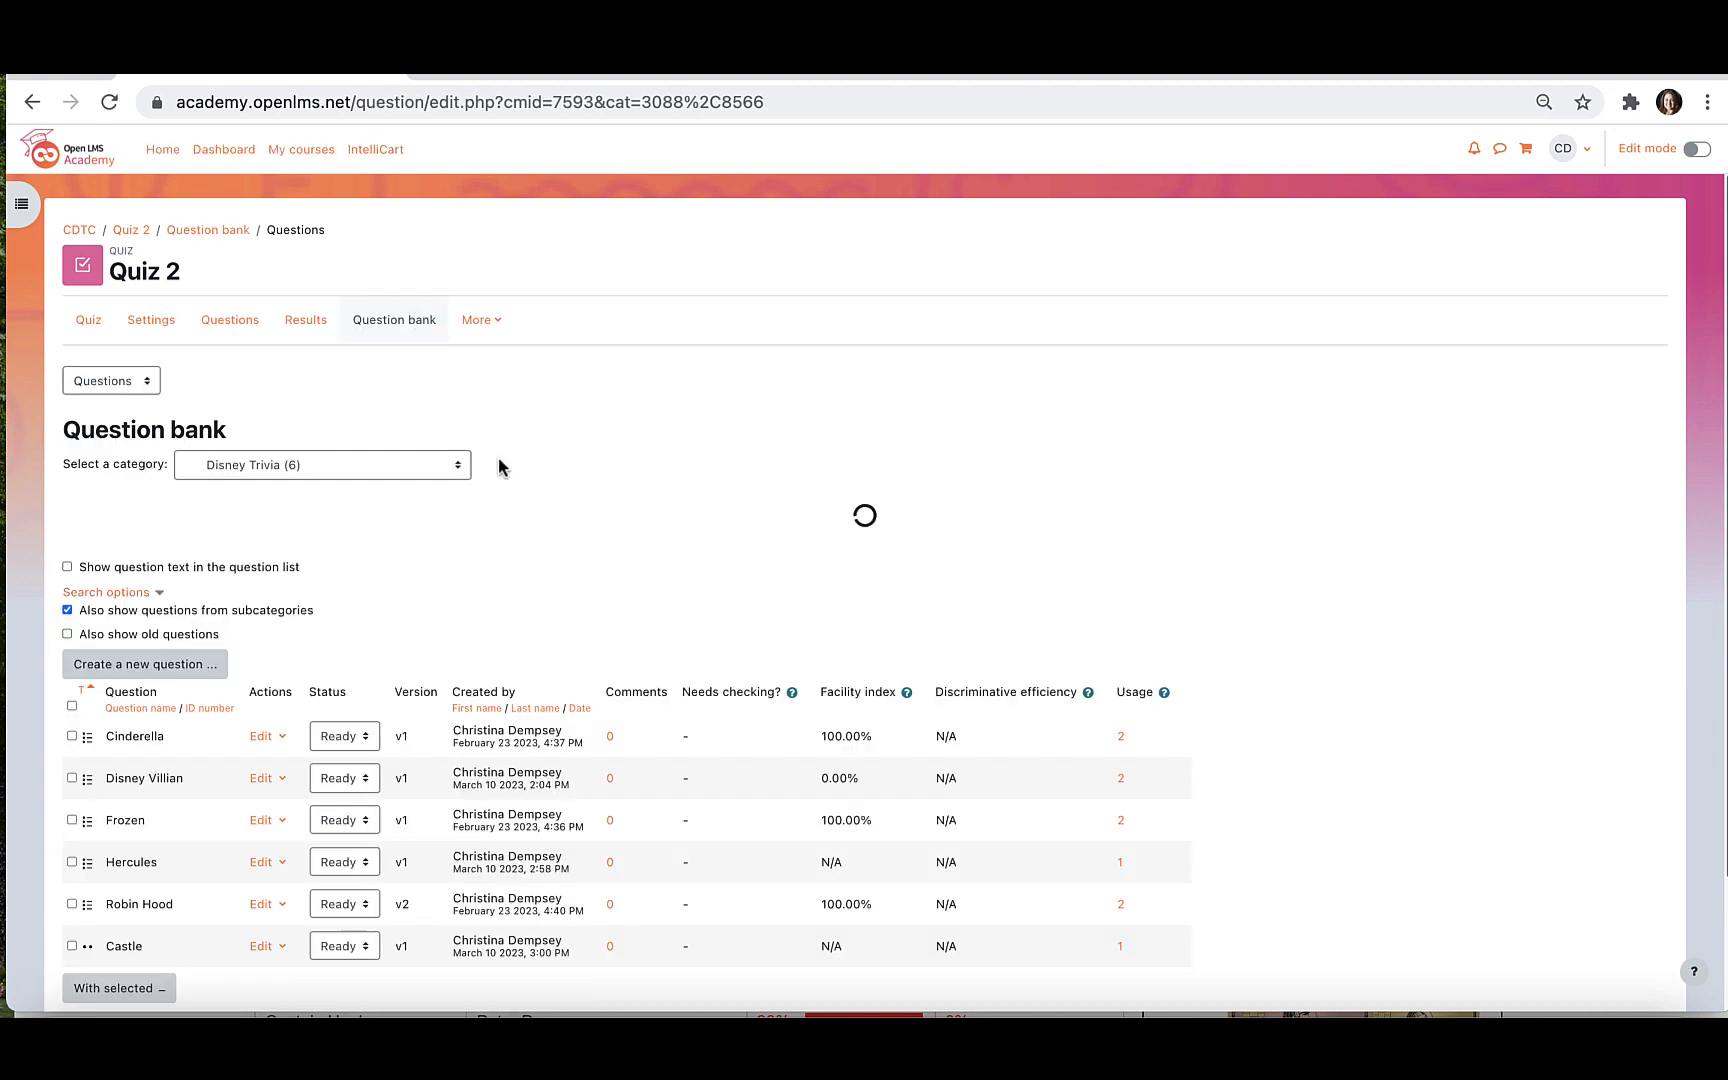
scroll(498, 460, "down", 2)
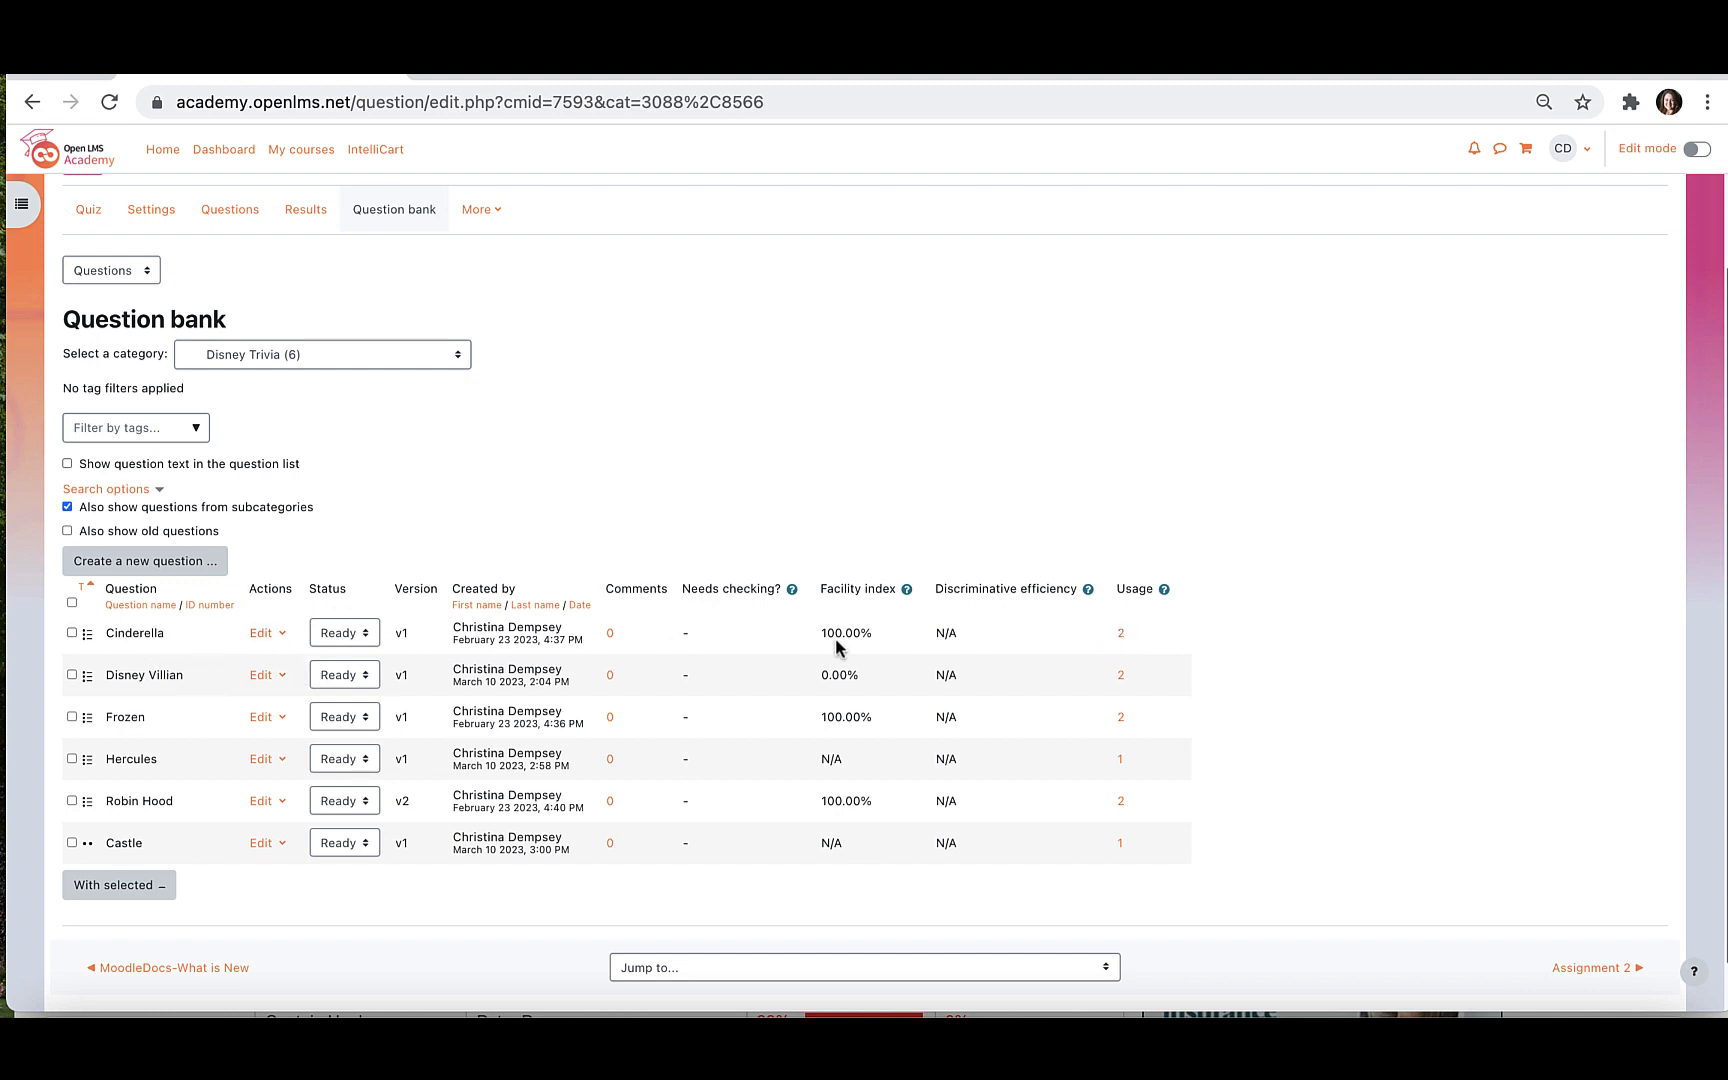
left_click(1120, 634)
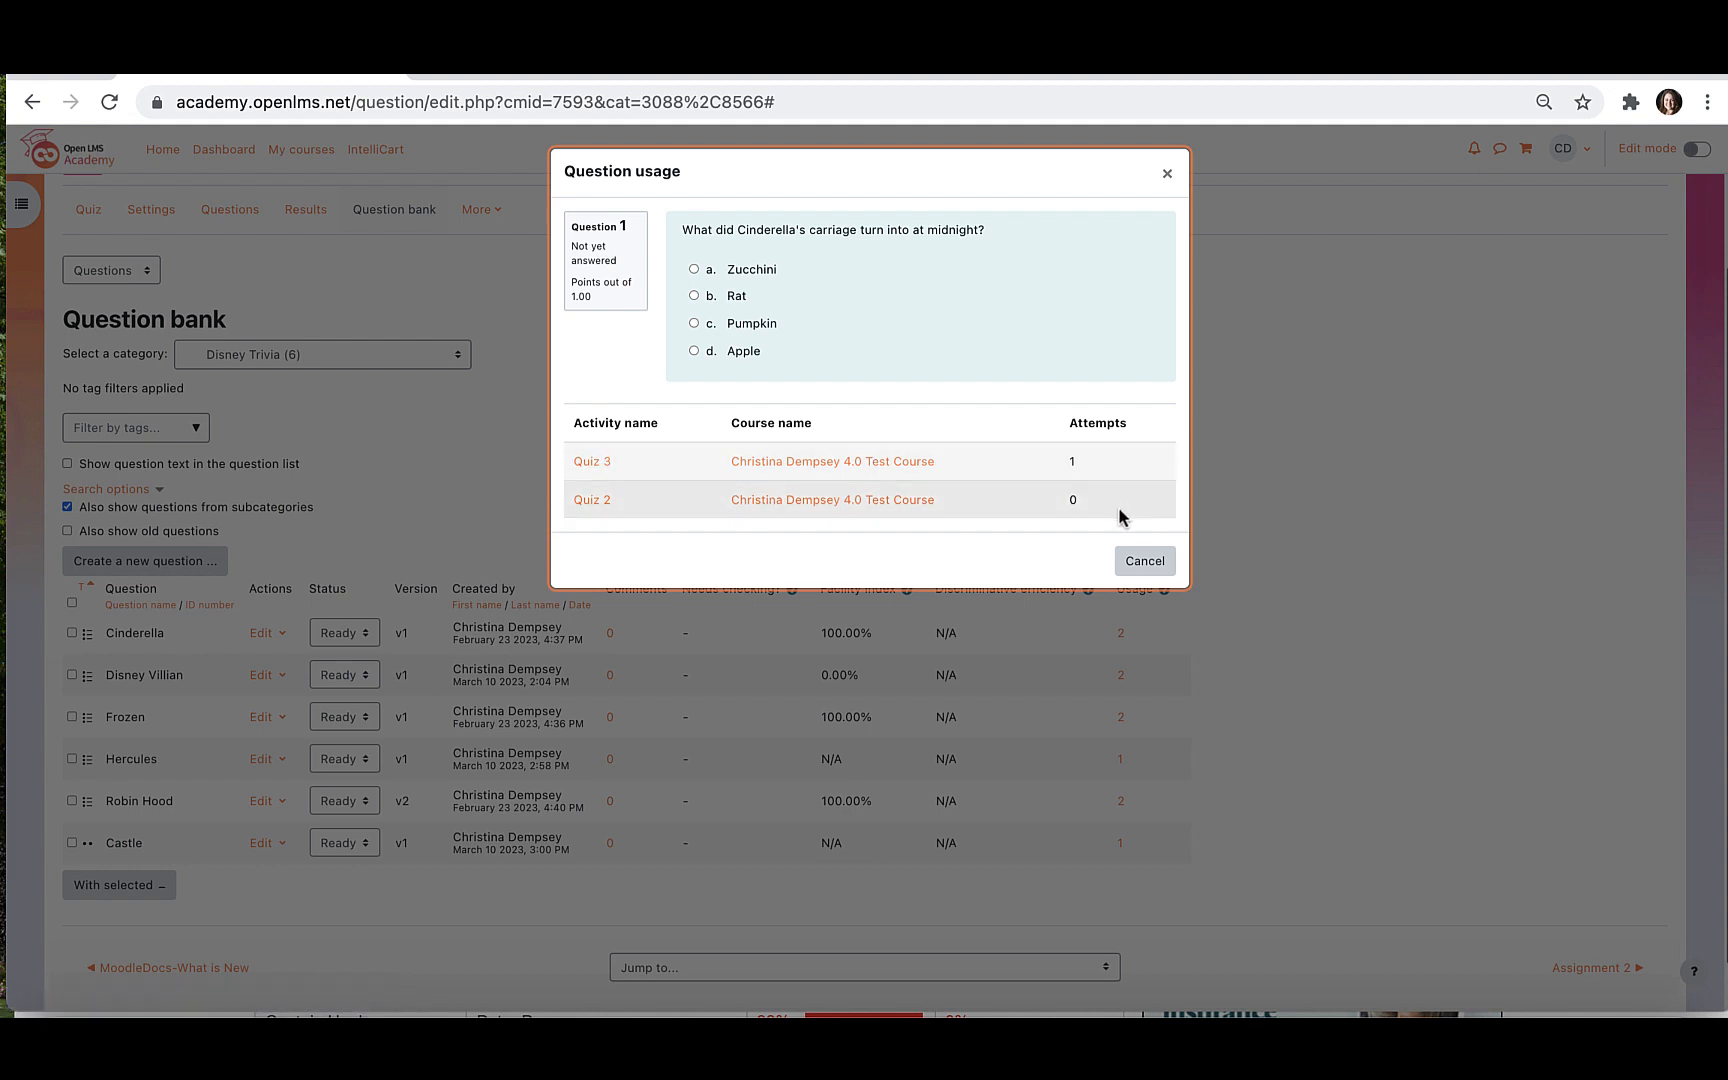
left_click(1246, 603)
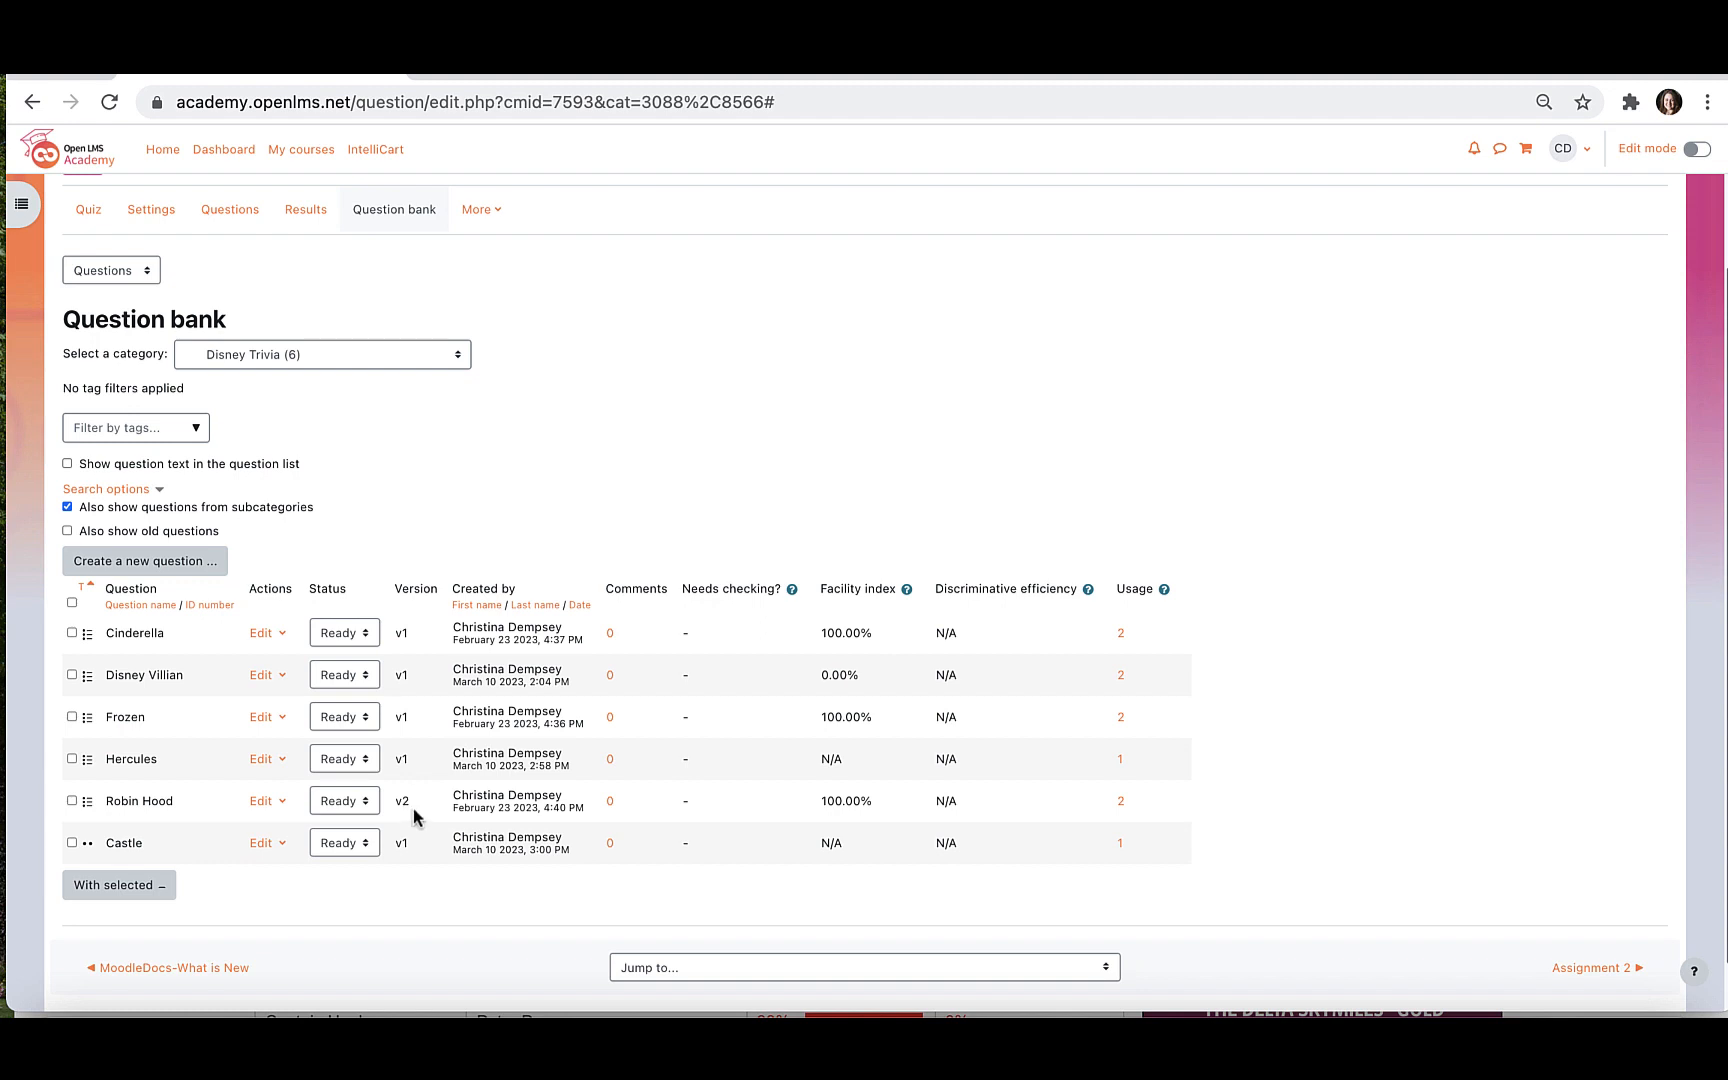
Review the version history of the Robin Hood question and return to the question bank.
left_click(268, 803)
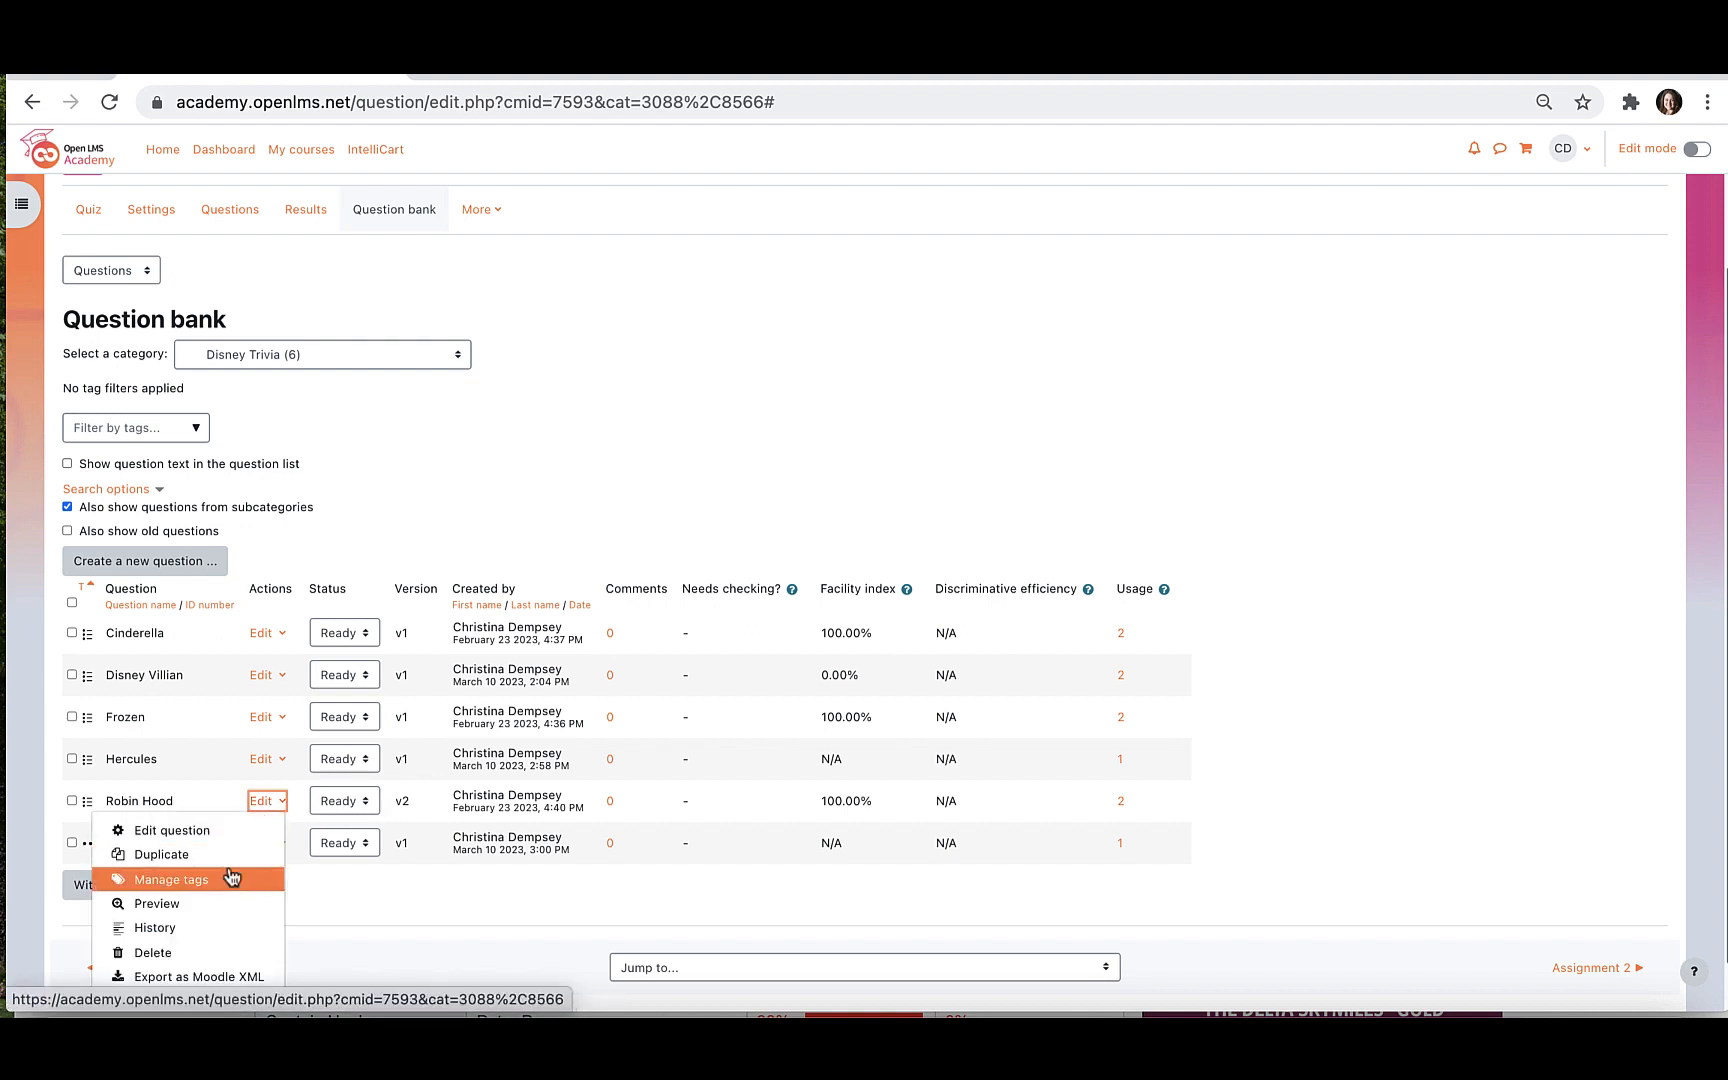
left_click(227, 928)
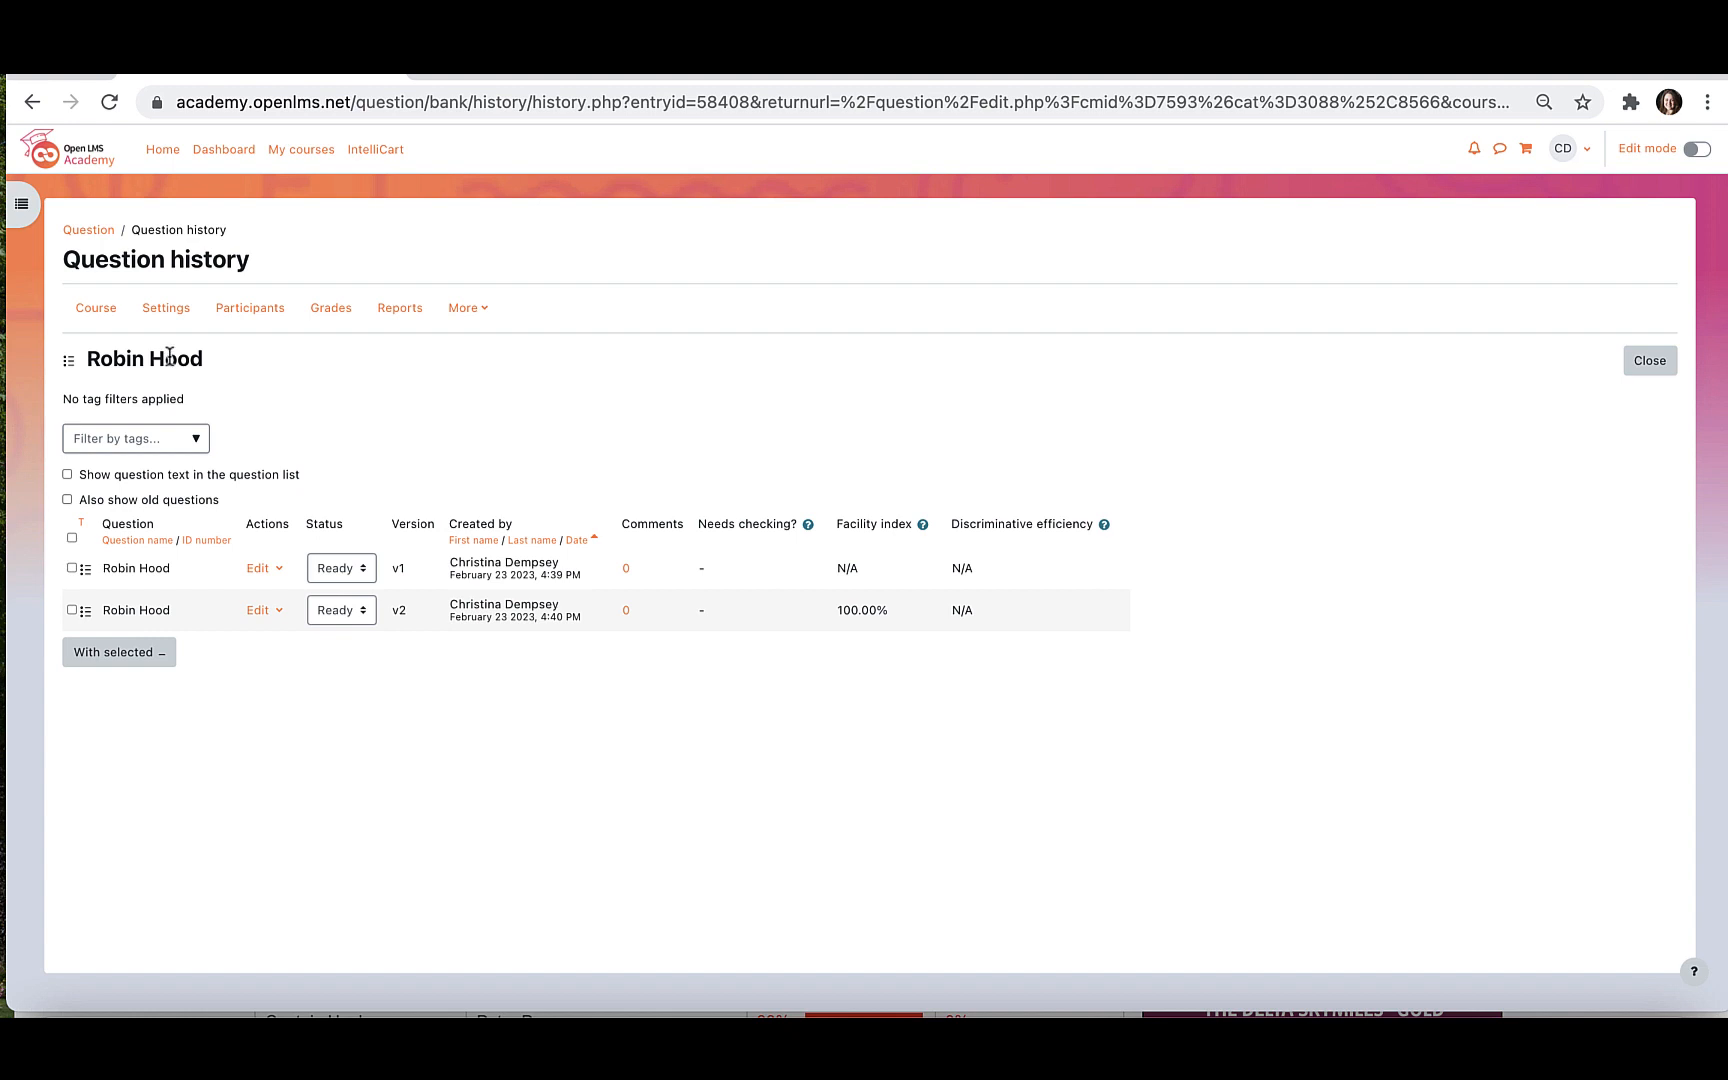
left_click(97, 238)
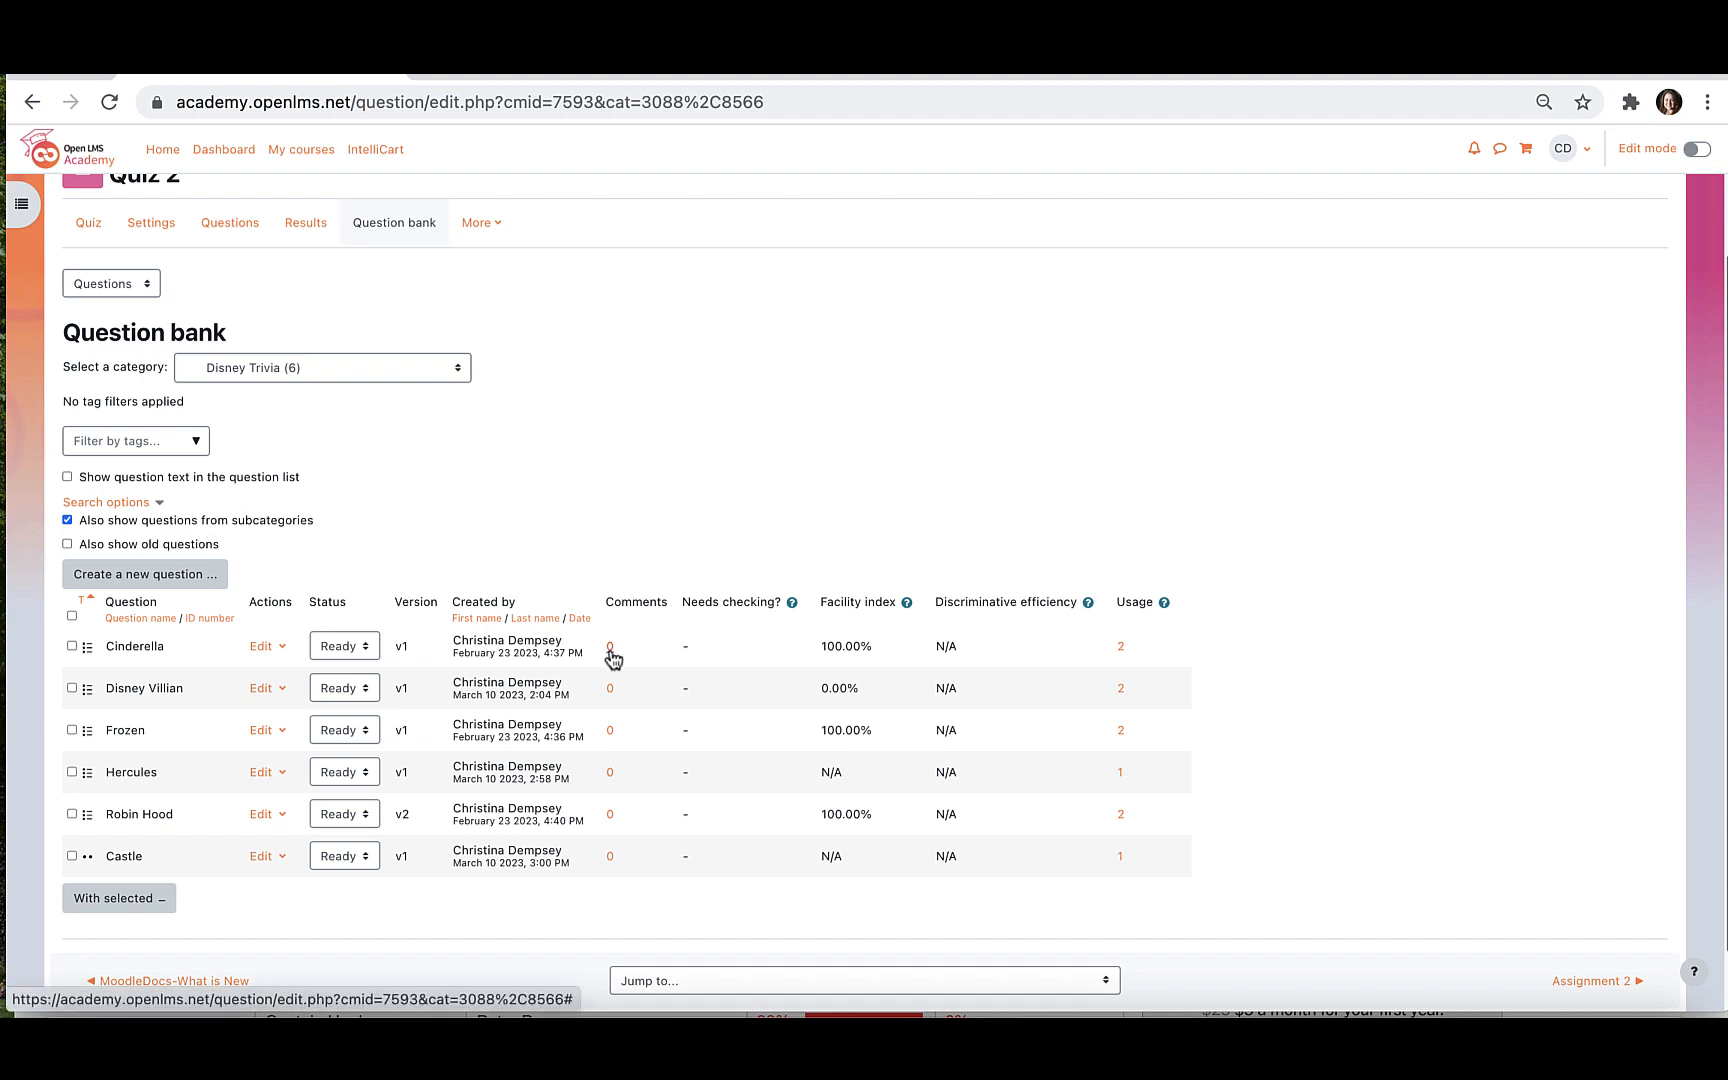
Add the comment "change this question later" to the Cinderella question and close its comments.
left_click(610, 647)
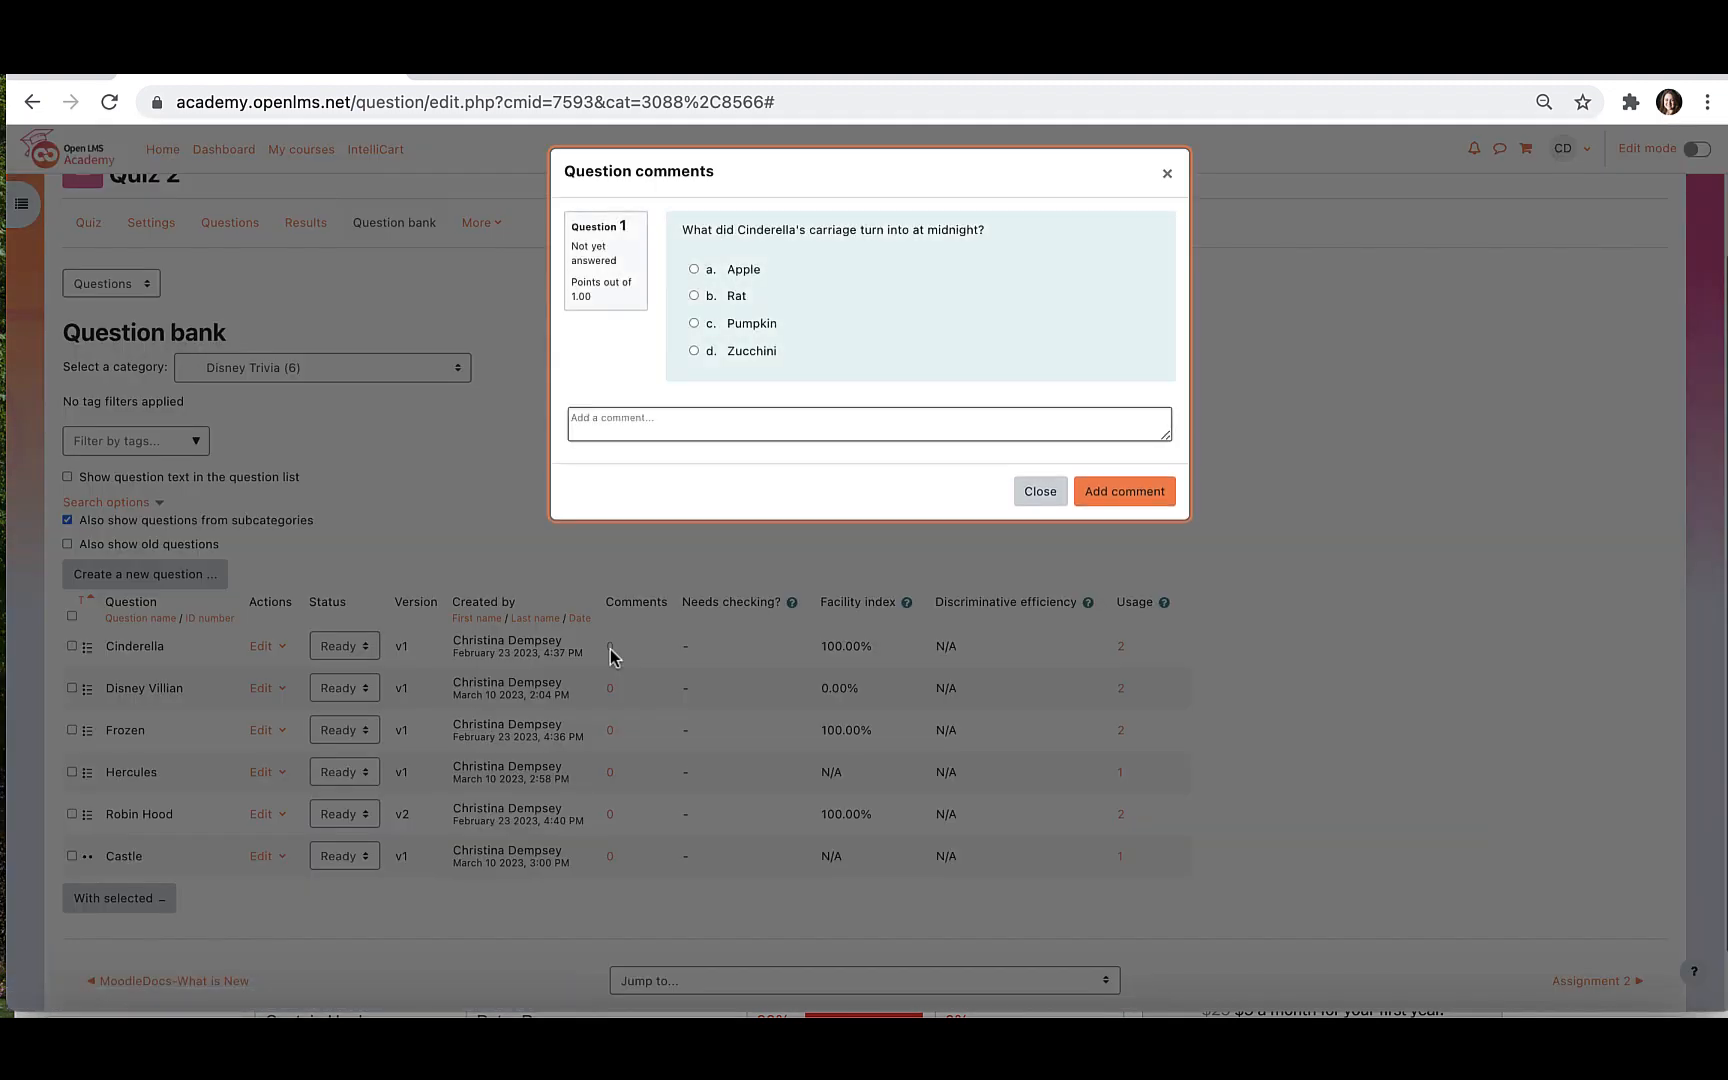
left_click(661, 424)
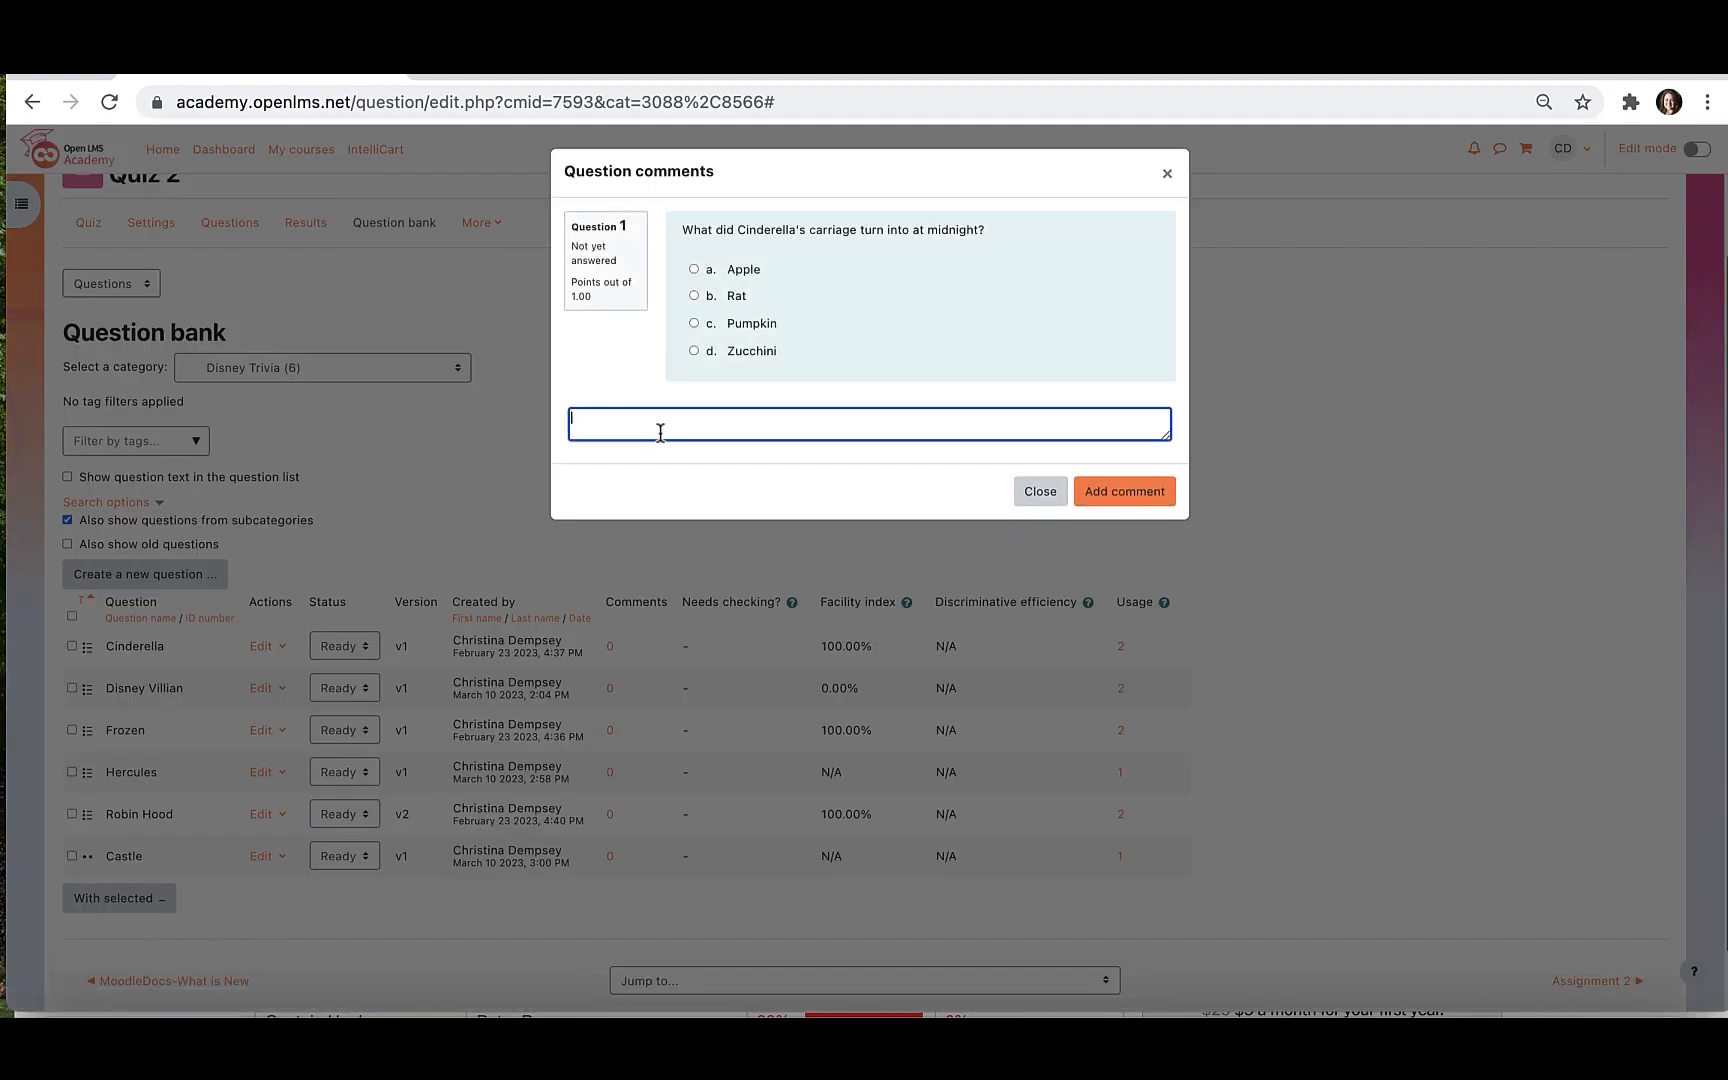
type("change this question later")
left_click(1129, 479)
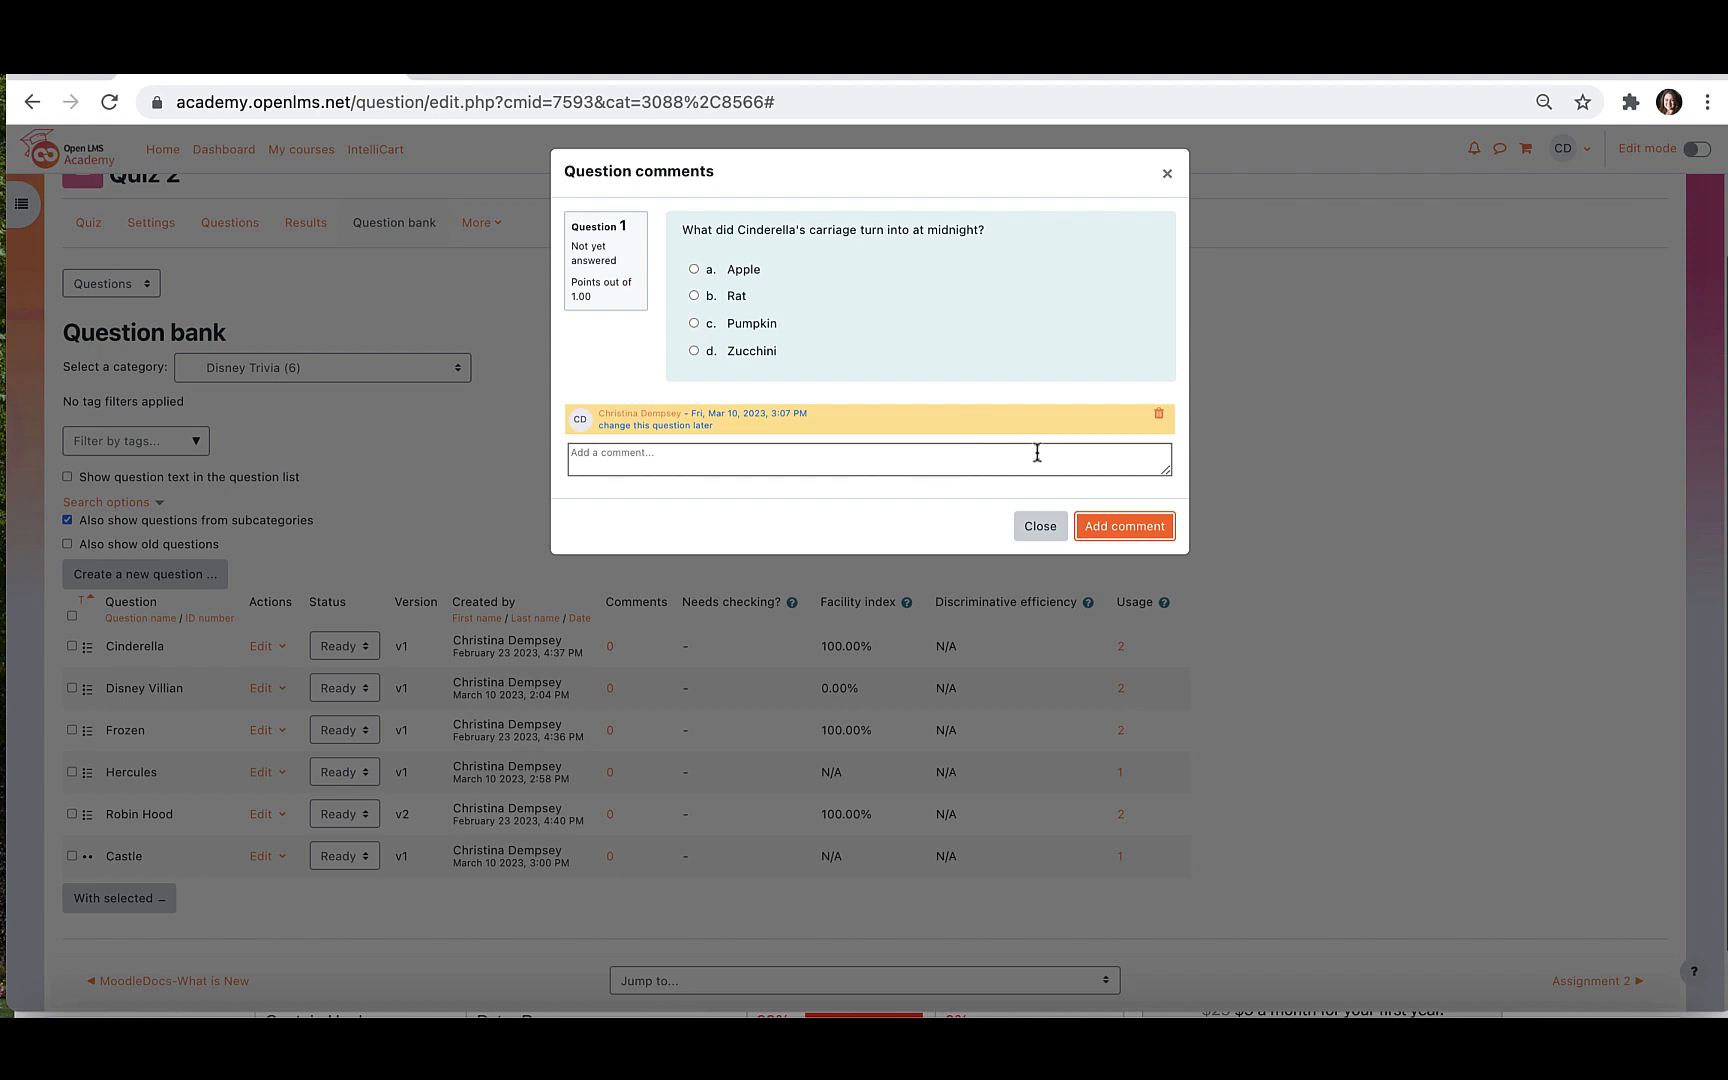
left_click(1037, 525)
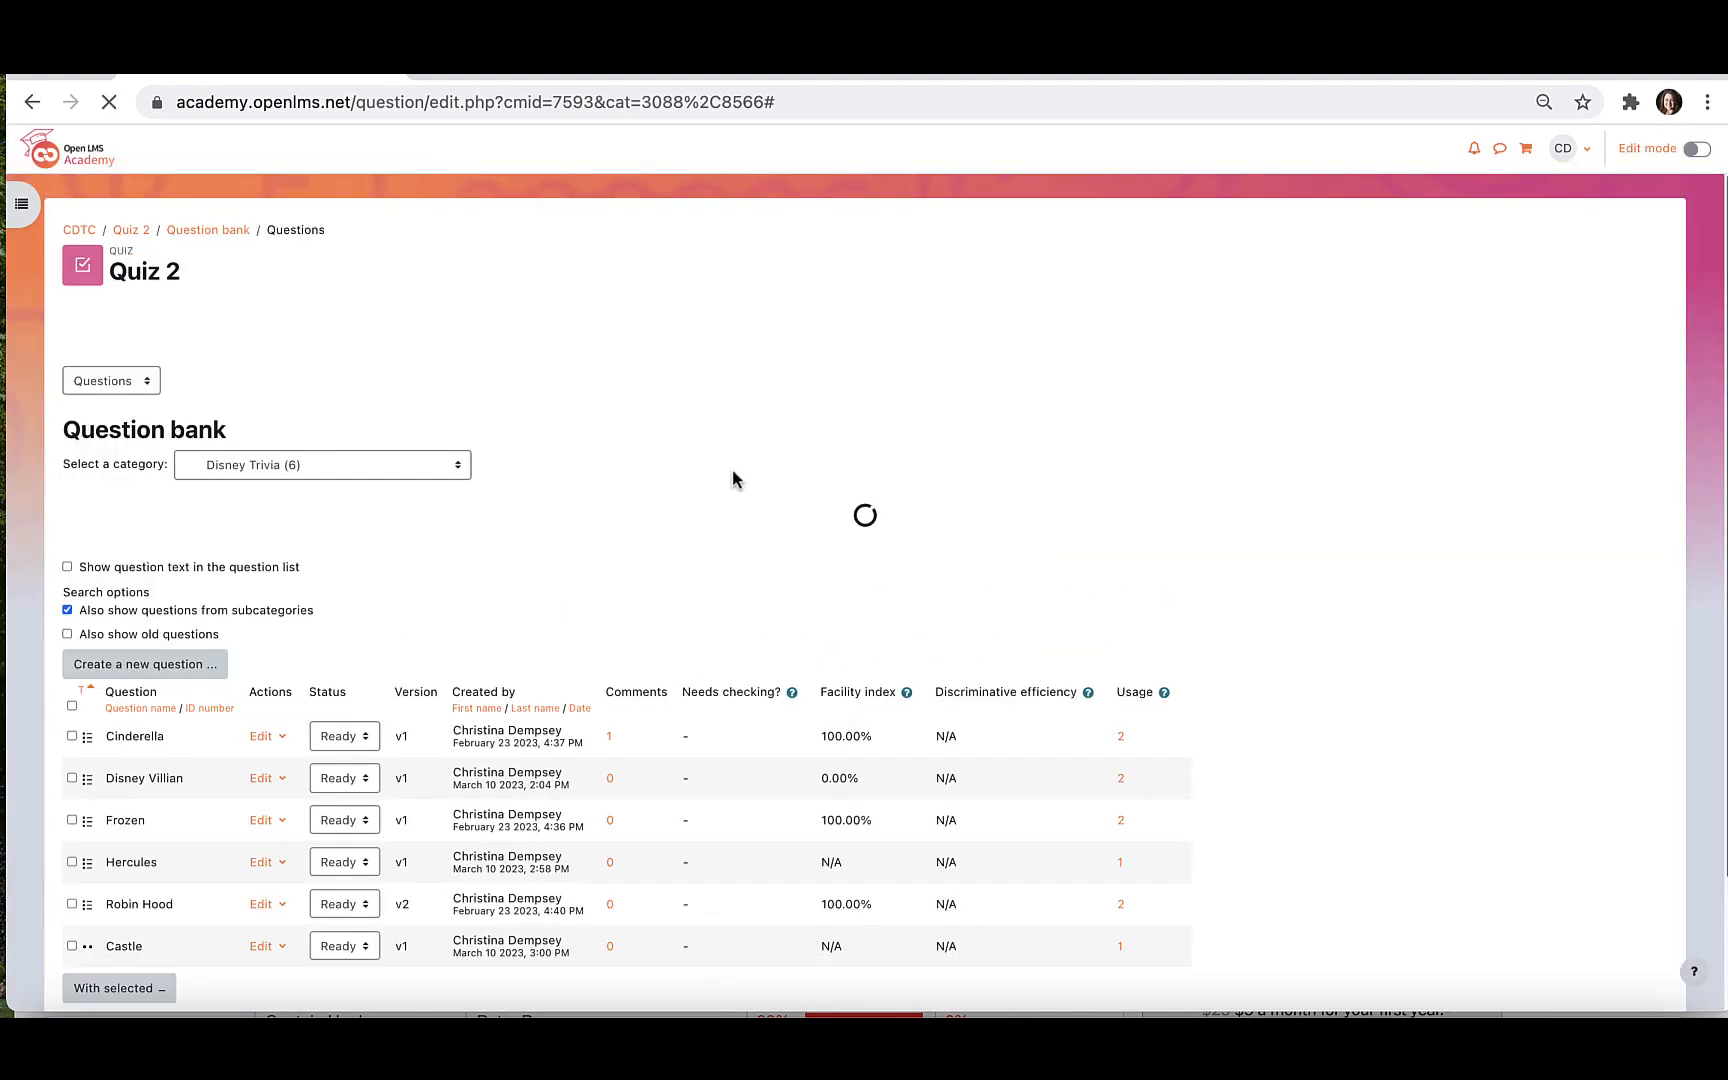
Review the saved comment on the Cinderella question and return to the question bank list.
left_click(609, 744)
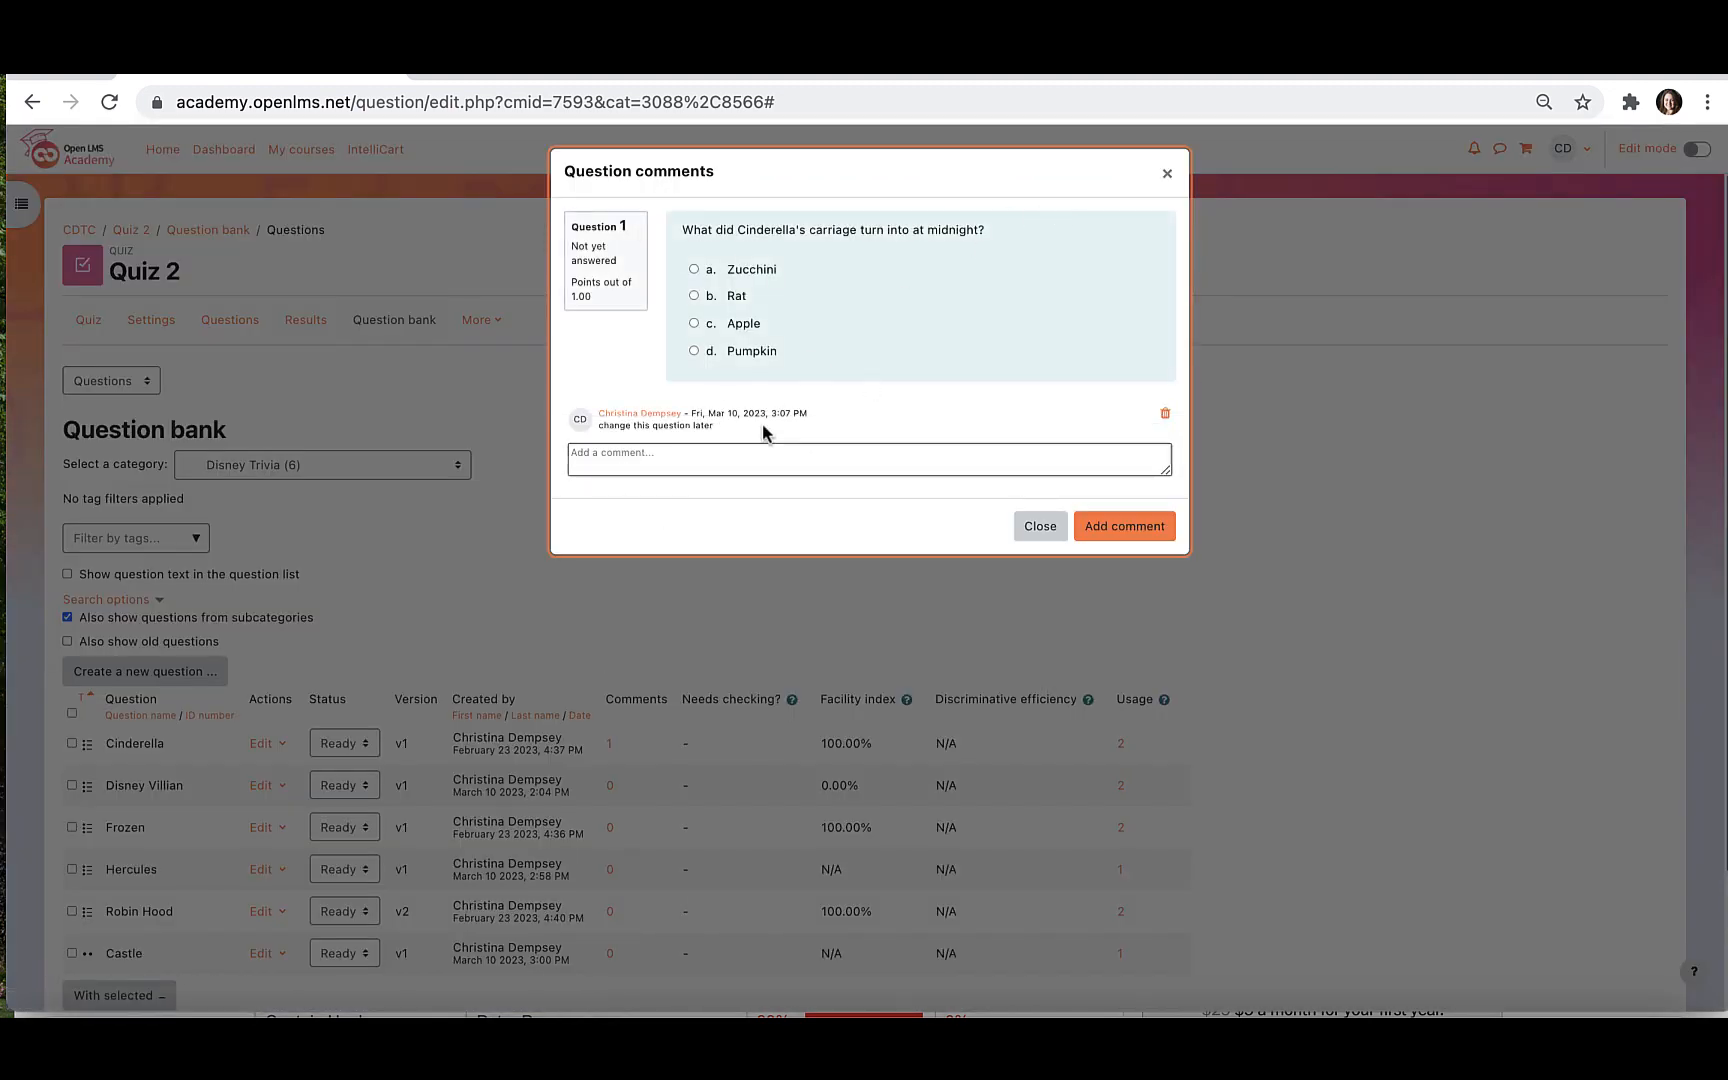
left_click(1177, 198)
scroll(1289, 481, "down", 1)
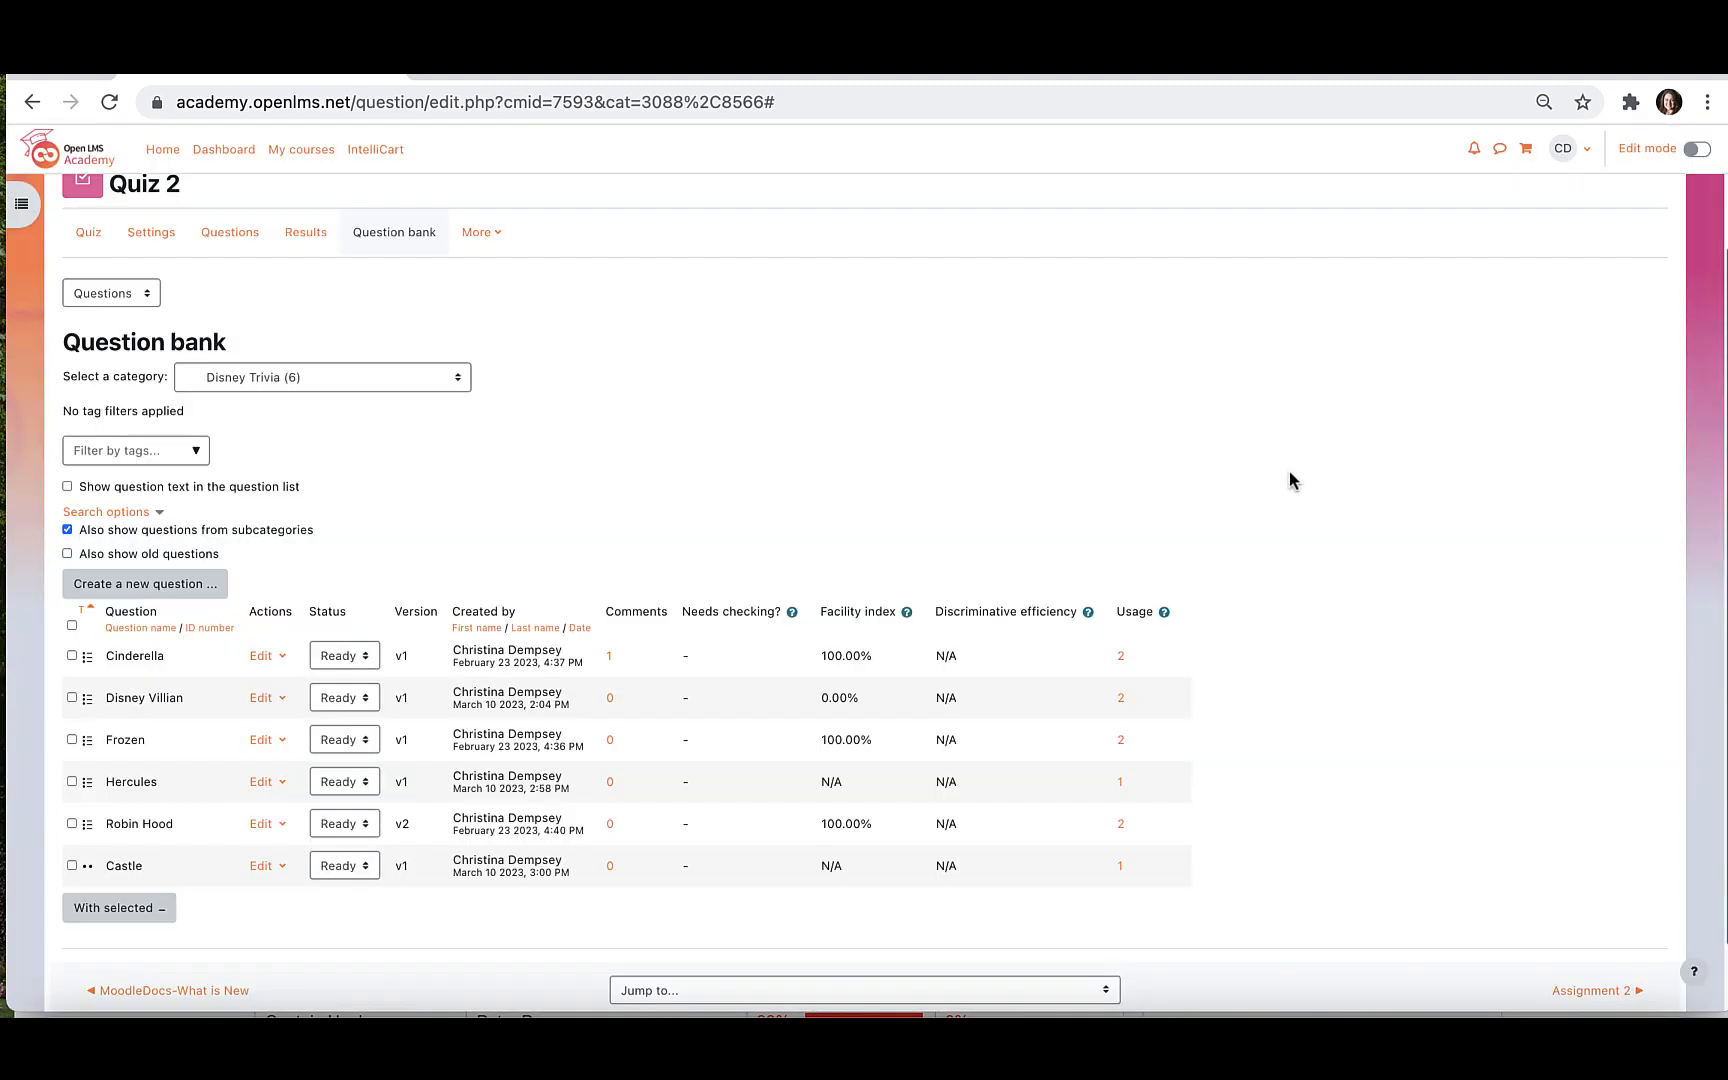